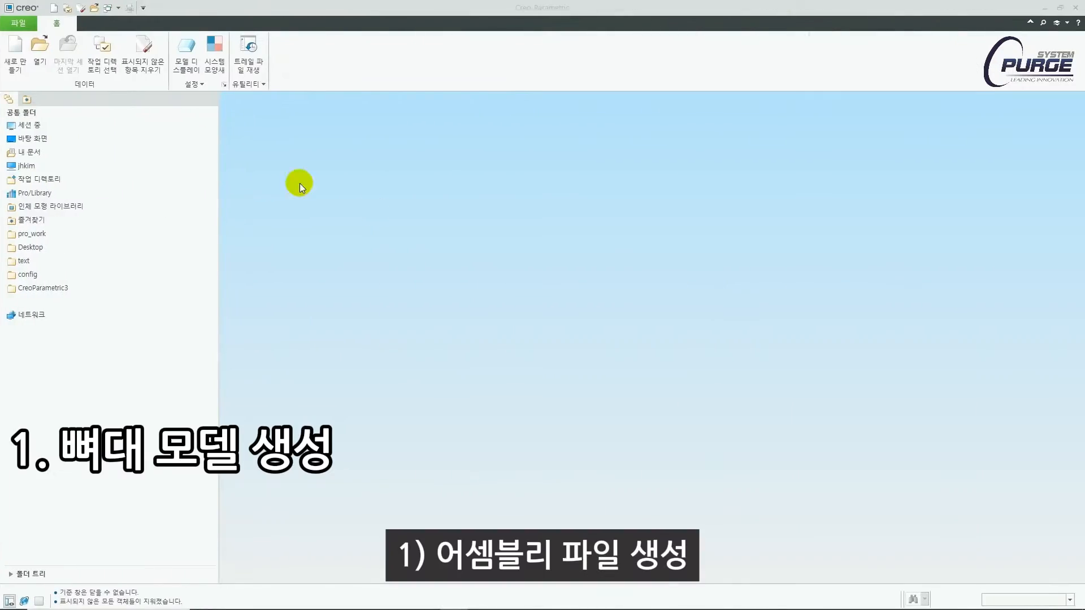
Create a new design-type assembly named total using the default template
left_click(16, 56)
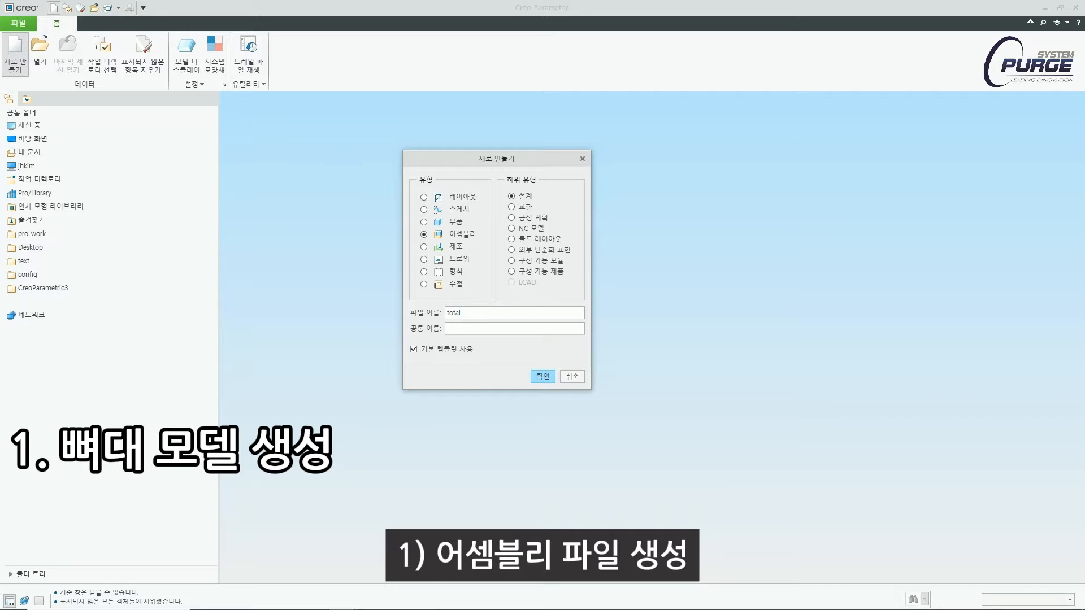
left_click(541, 377)
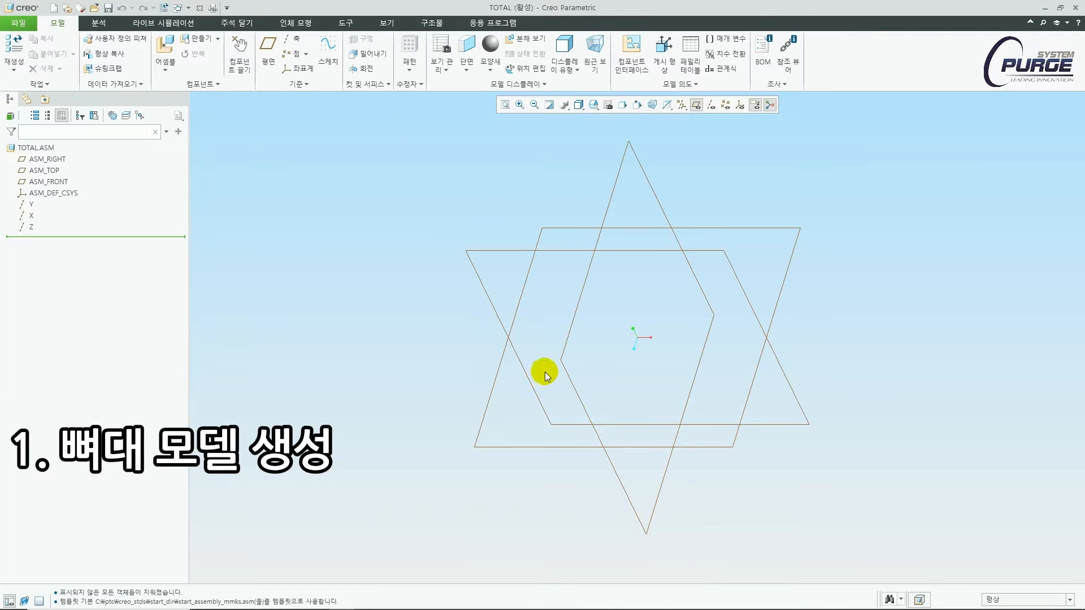
Create a standard skeleton model named TOTAL_SKEL0001 in the assembly
left_click(199, 47)
left_click(459, 217)
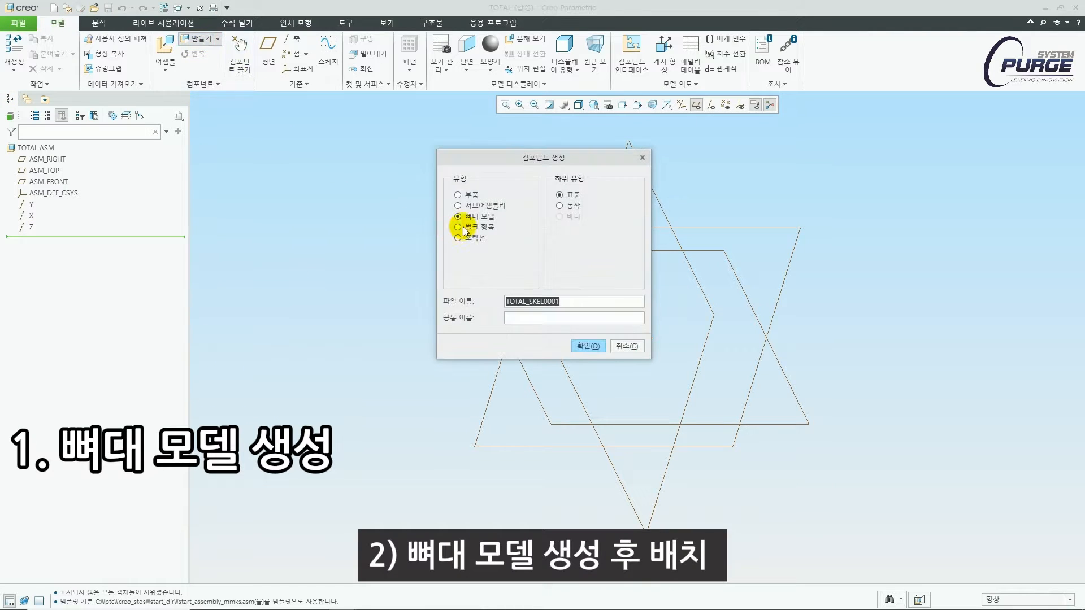
left_click(591, 347)
left_click(1022, 465)
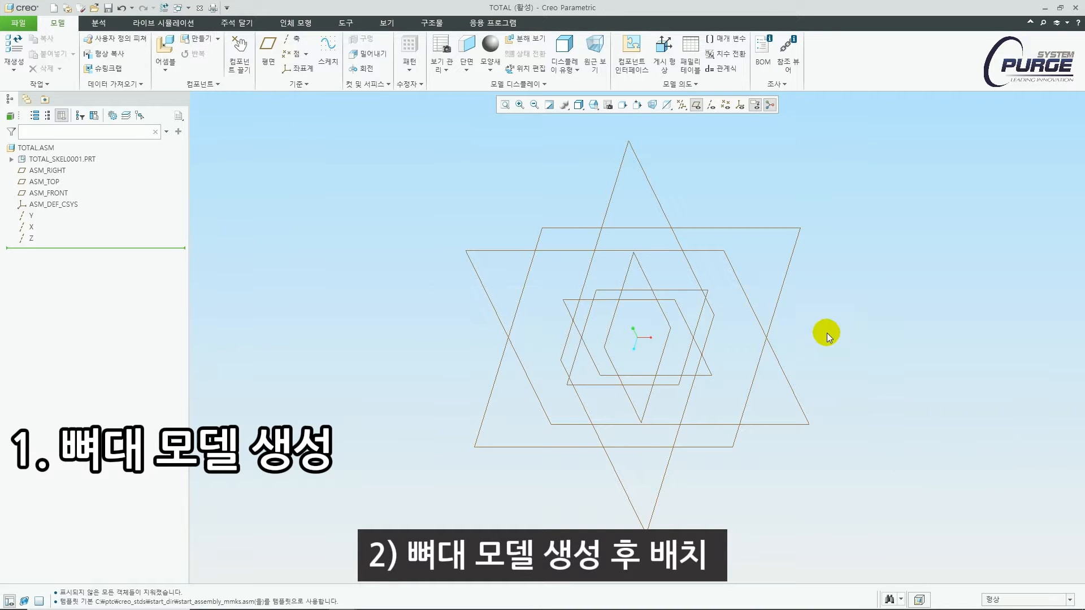
left_click(868, 320)
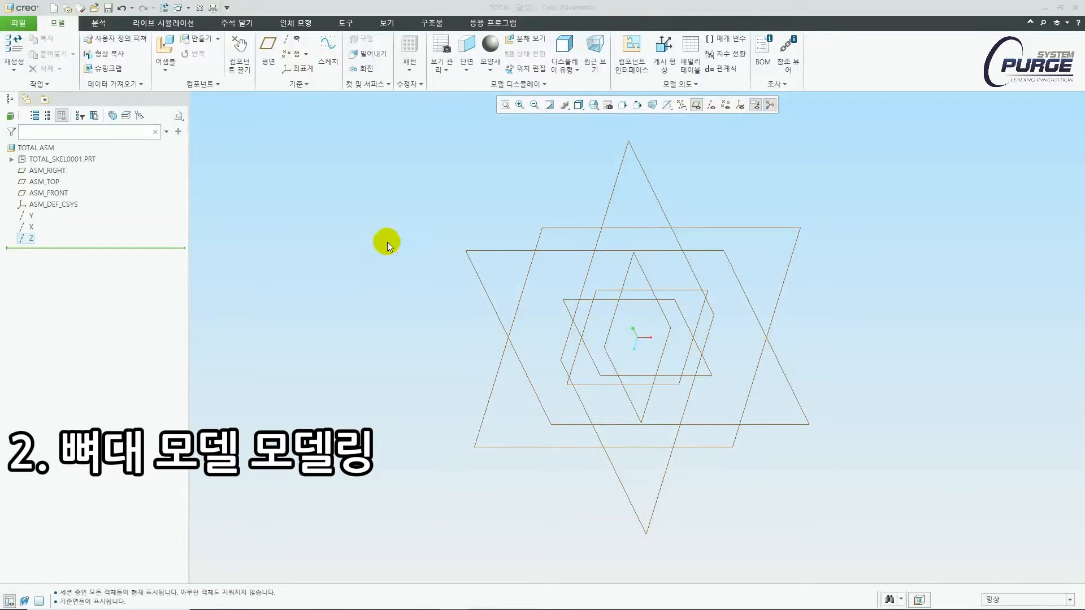
Hide the assembly's own datum planes, coordinate system and X, Y and Z axes
left_click(57, 171, "shift")
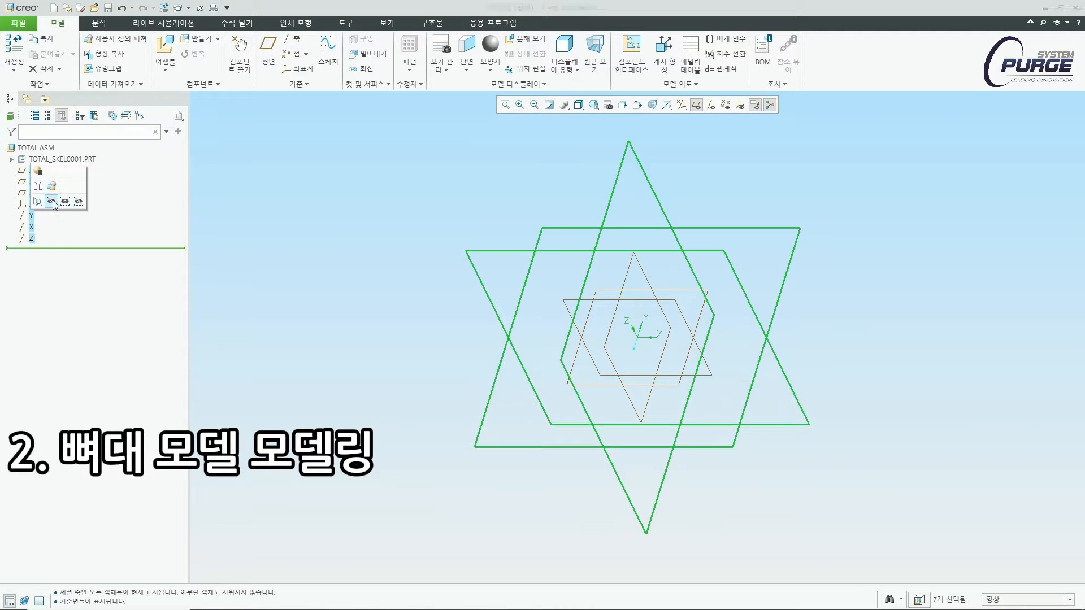
left_click(51, 201)
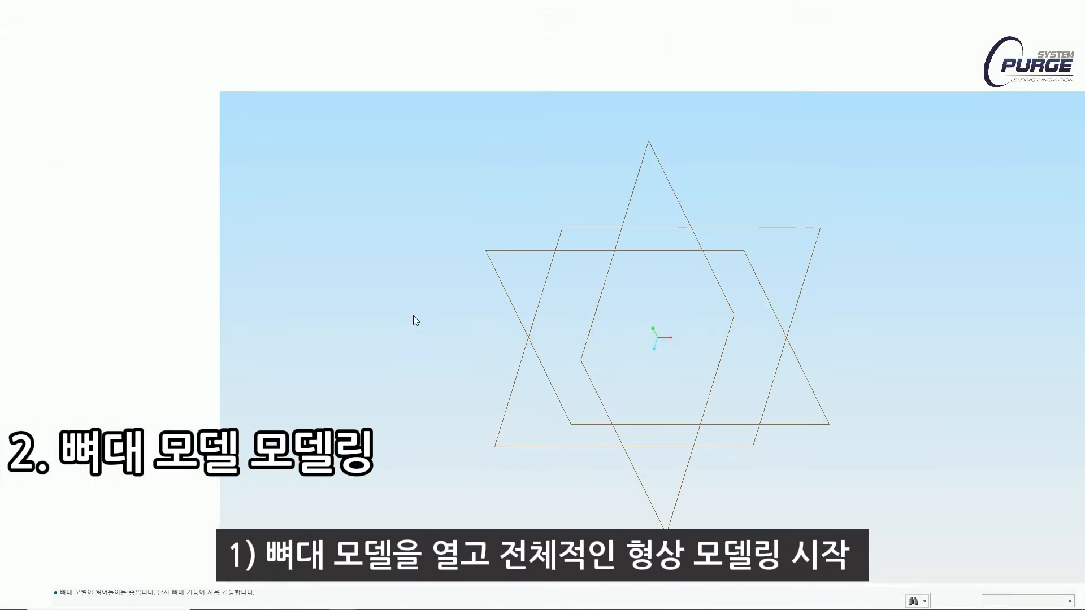
Start a Revolve sketch on the skeleton's FRONT plane and draw a vertical centerline through the origin
left_click(334, 41)
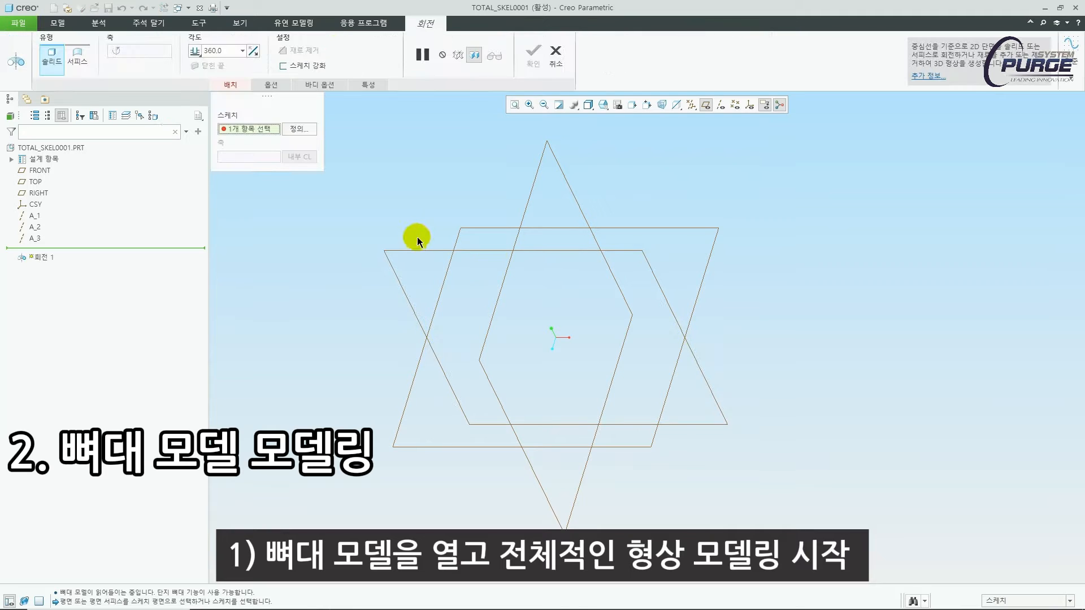
left_click(419, 240)
left_click(553, 250)
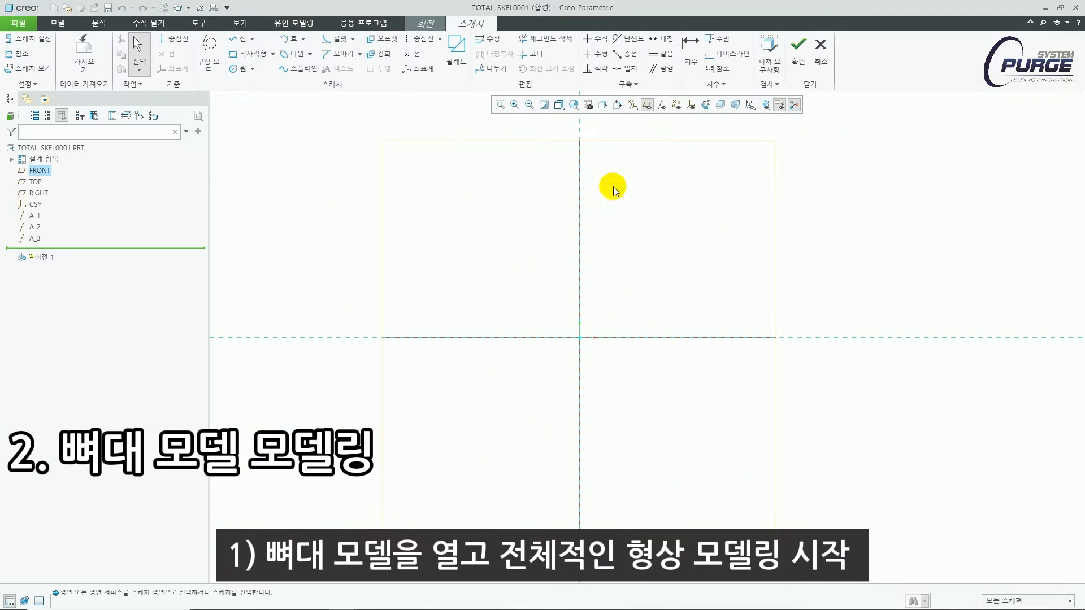
left_click(178, 40)
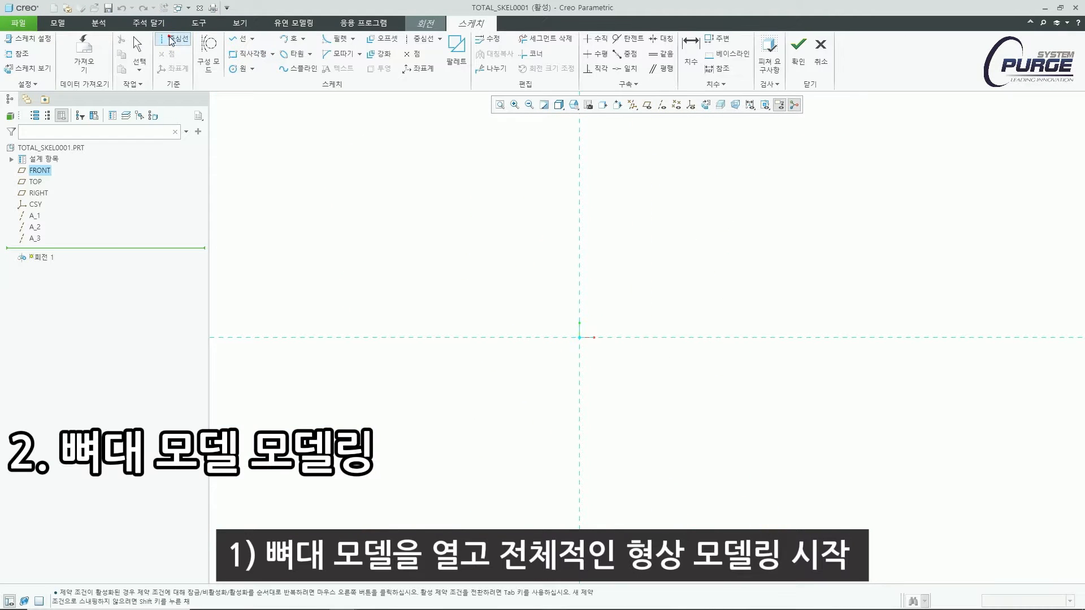
left_click(585, 254)
left_click(585, 308)
middle_click(663, 305)
Draw the lower body's profile with diameters 32 and 22 and height 13, and revolve it 360 degrees
left_click(242, 40)
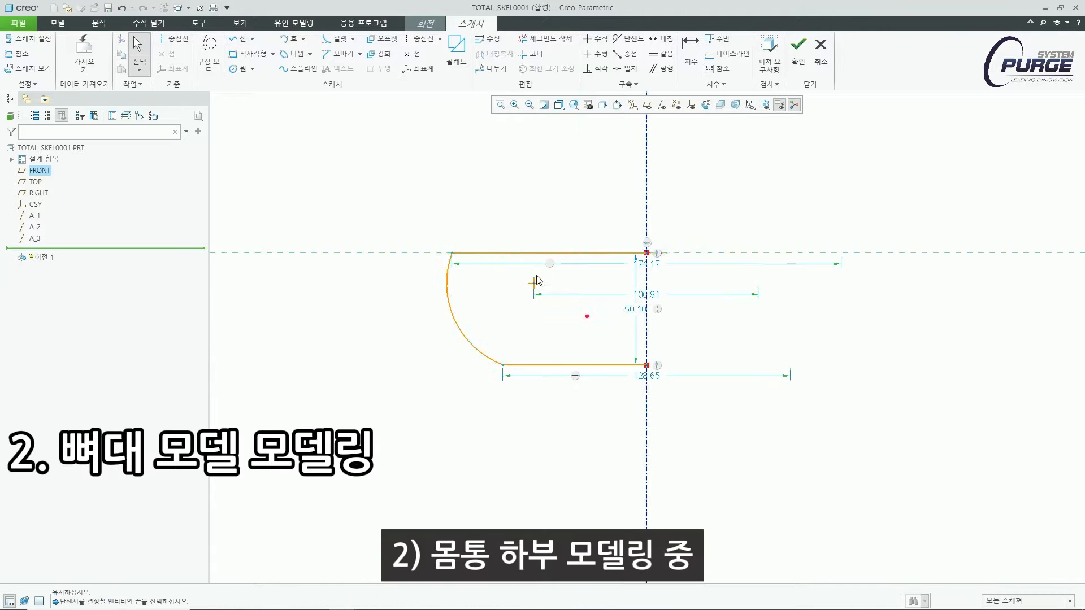
type("32")
key("Return")
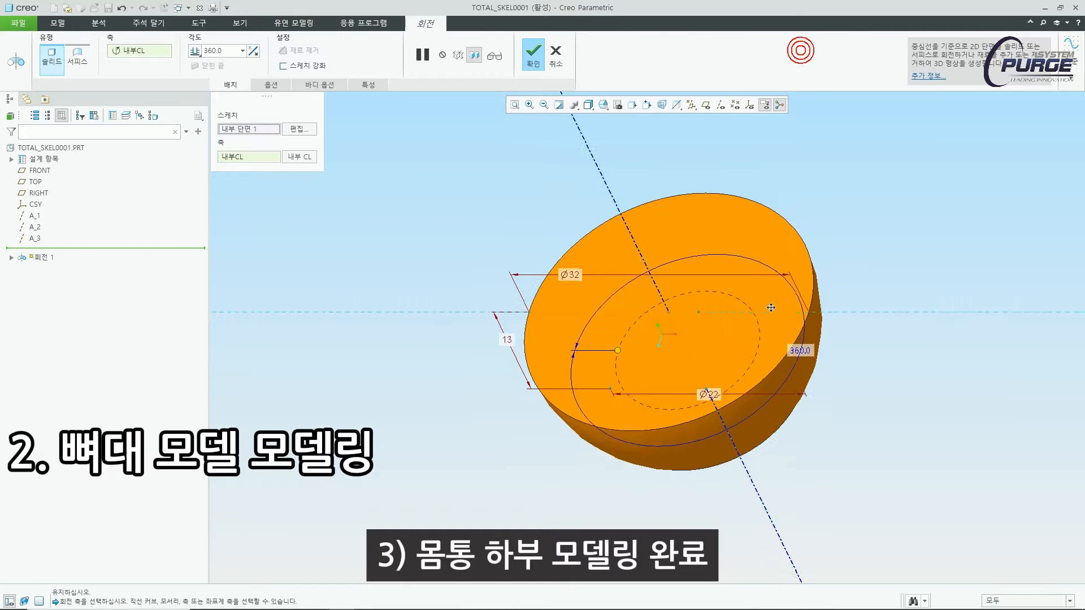
middle_click(727, 269)
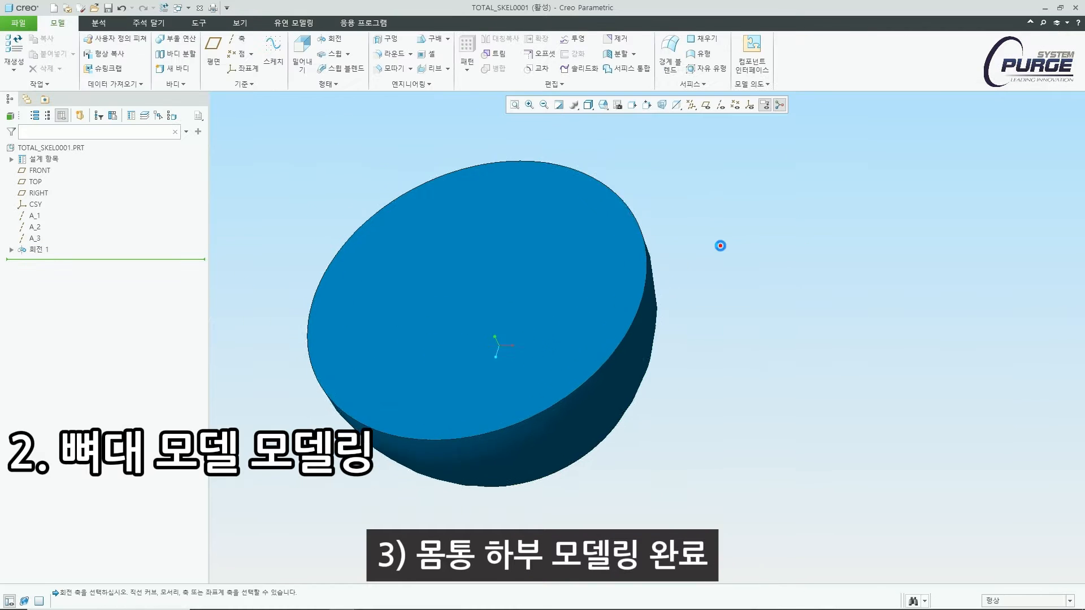
middle_click_drag(720, 244, 856, 286)
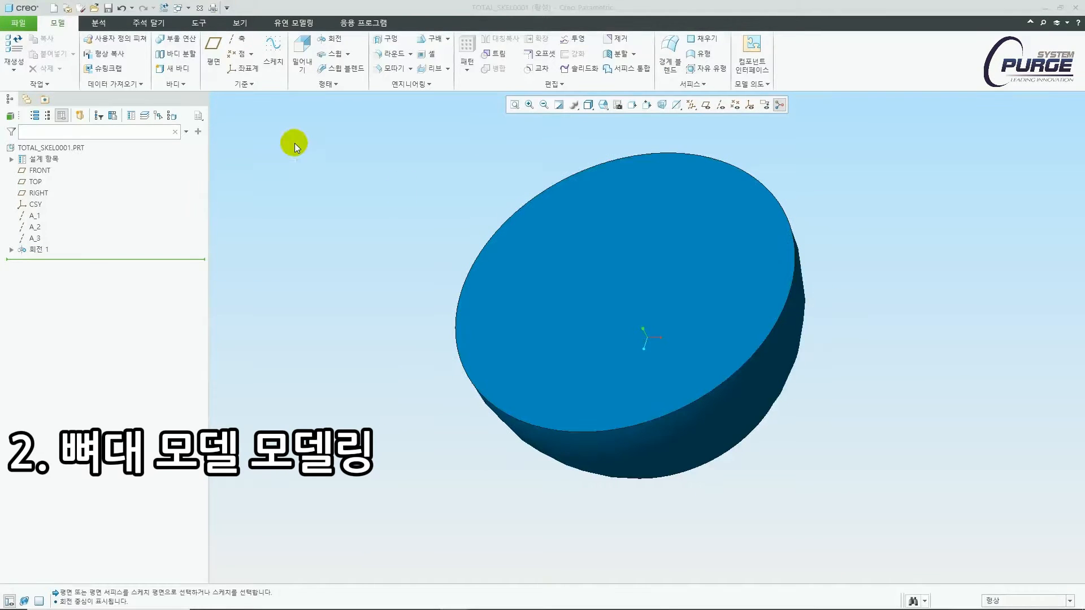
Add a second body to the skeleton and expand the design items in the model tree
left_click(180, 70)
left_click(565, 327)
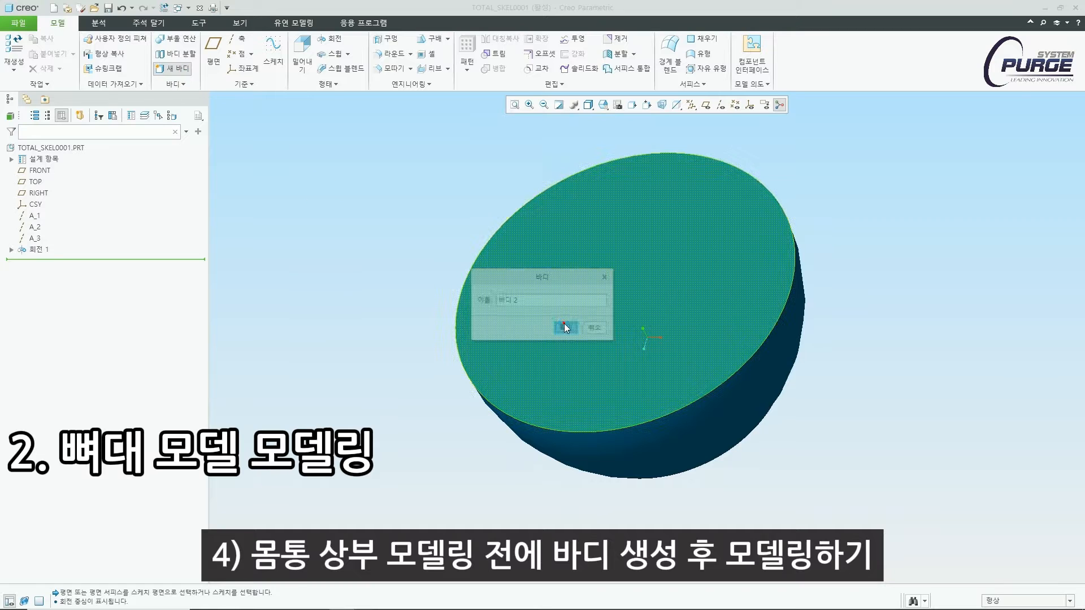
left_click(12, 159)
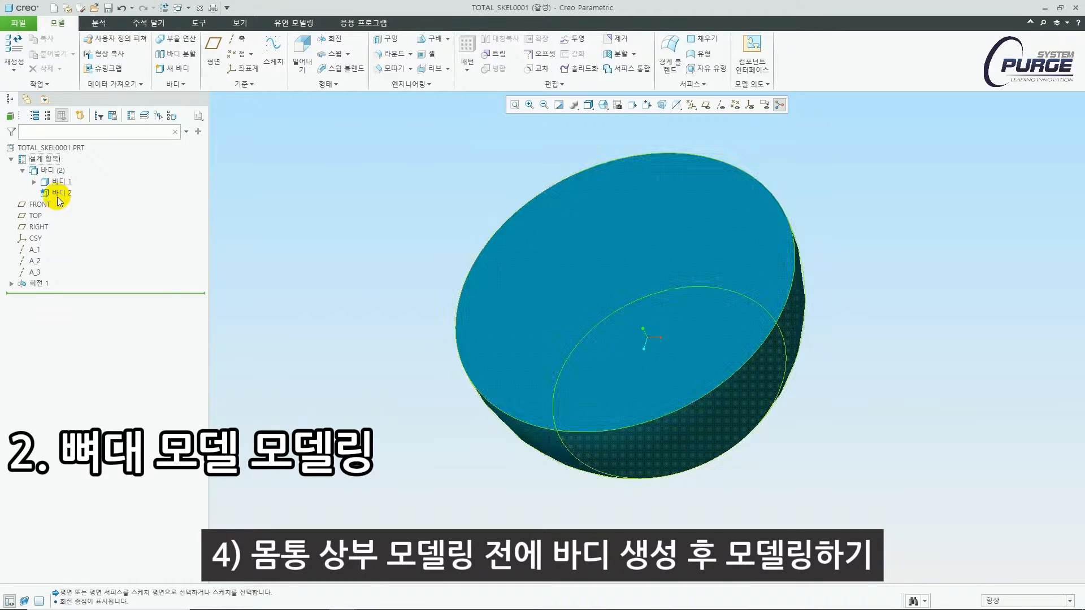
Start a second Revolve sketch on the FRONT plane and draw a vertical centerline above the lower body
left_click(271, 52)
left_click(328, 37)
left_click(40, 204)
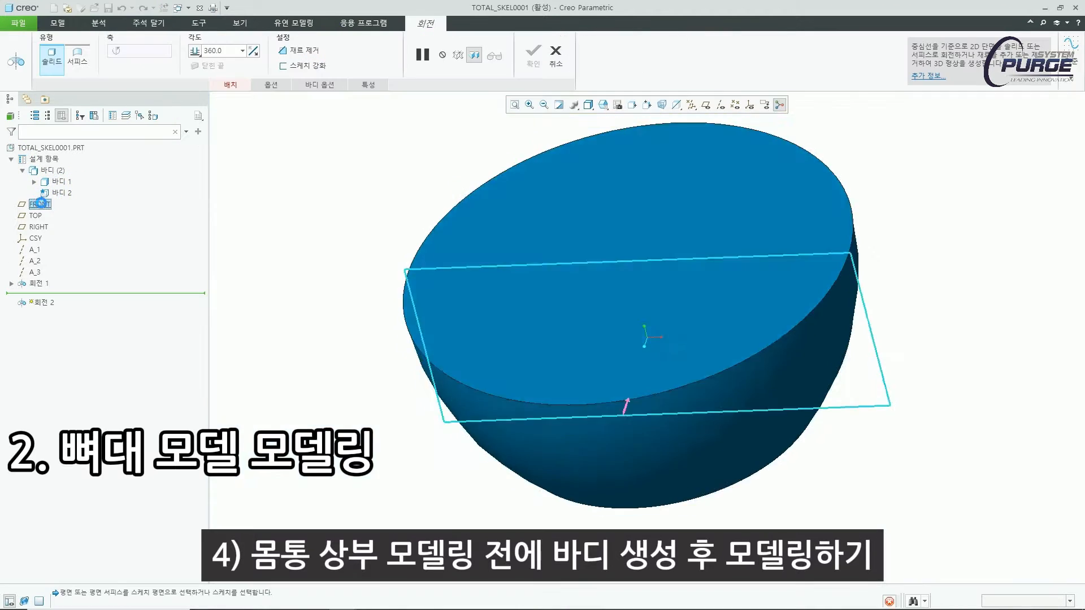
middle_click_drag(457, 241, 454, 270, "shift")
key("l")
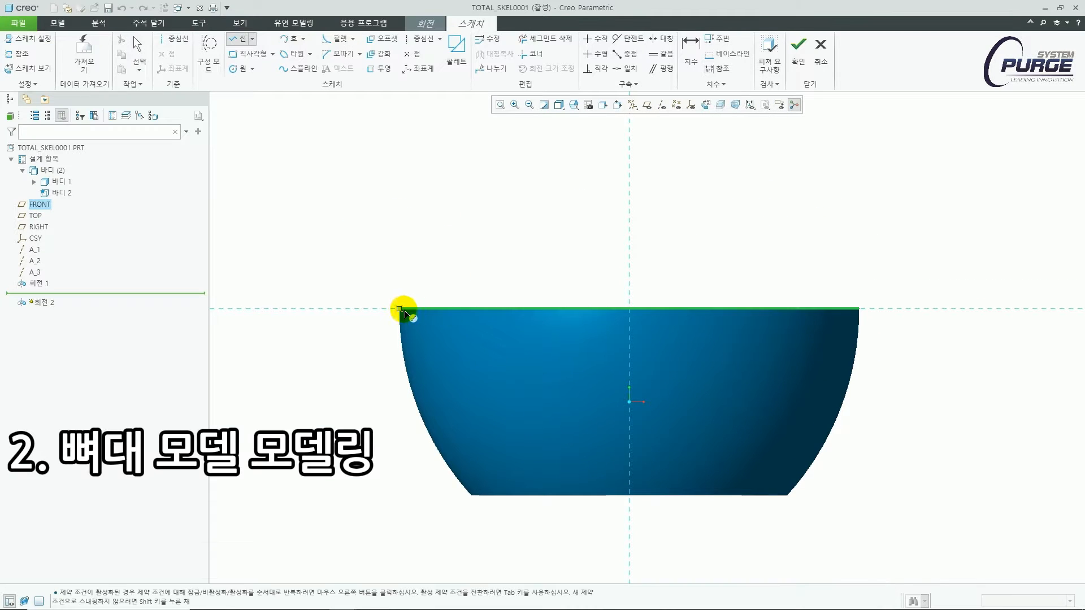
left_click(178, 40)
left_click(629, 308)
left_click(629, 237)
Draw the upper body's closed half profile with a sloped shoulder from the lower body's top edge to the centerline
key("l")
left_click(400, 308)
left_click(400, 260)
left_click(458, 199)
left_click(458, 179)
left_click(629, 179)
left_click(629, 309)
left_click(400, 308)
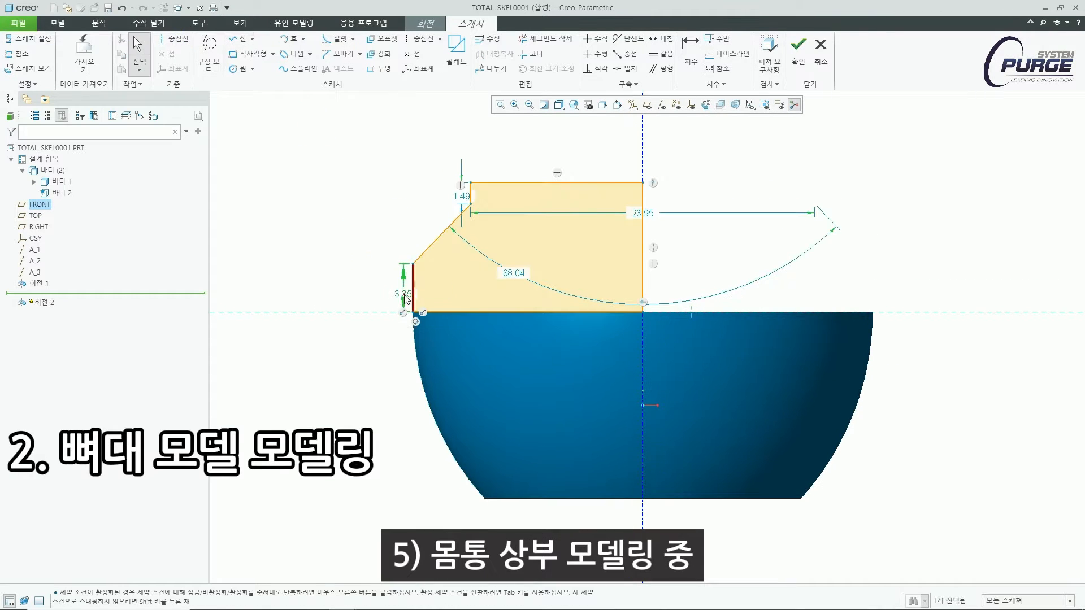
Dimension the upper body's profile with a side height of 2, a rim height of 0.5 and a top diameter of 20
left_click(691, 51)
scroll(410, 209, "down", 2)
double_click(394, 253)
type("2")
double_click(395, 231)
type("0.5")
double_click(692, 261)
type("20")
left_click(797, 51)
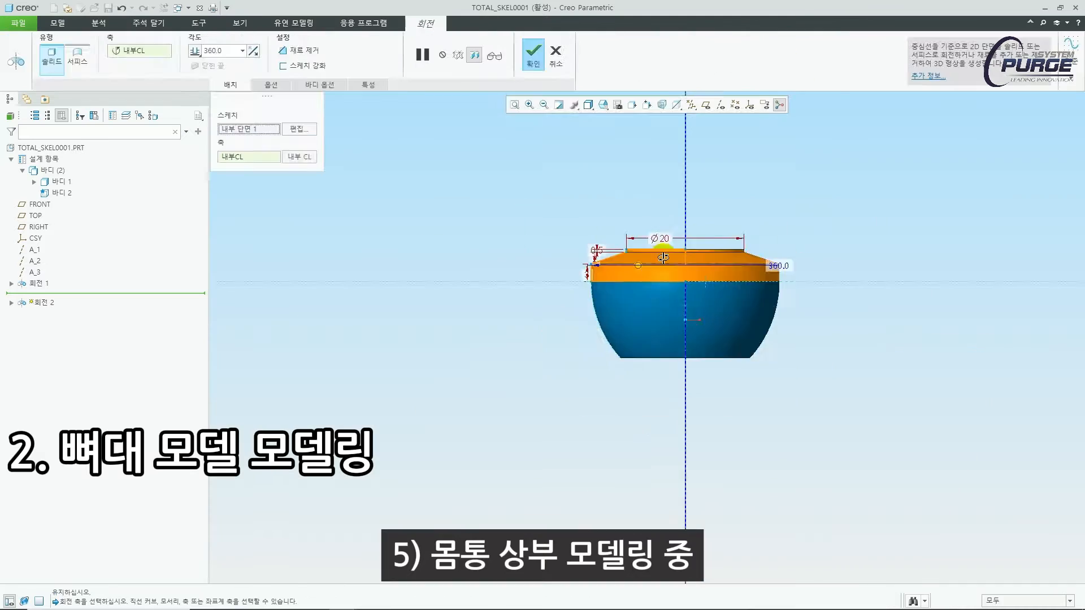
Extrude a 15 mm diameter circle 15 mm up from the upper body's top into body 2 and regenerate the model
left_click(798, 50)
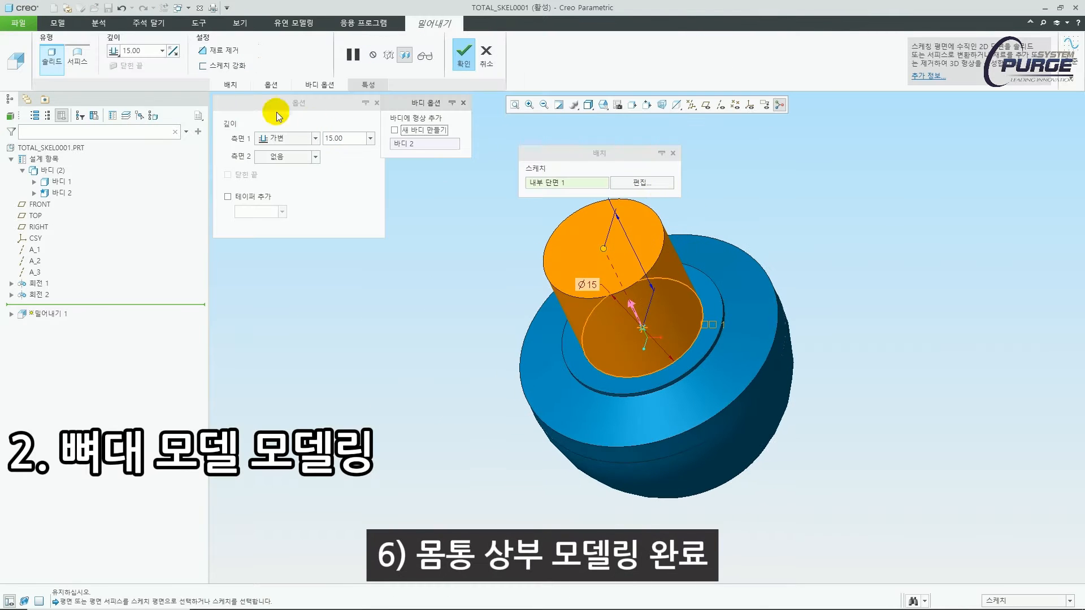
left_click(464, 55)
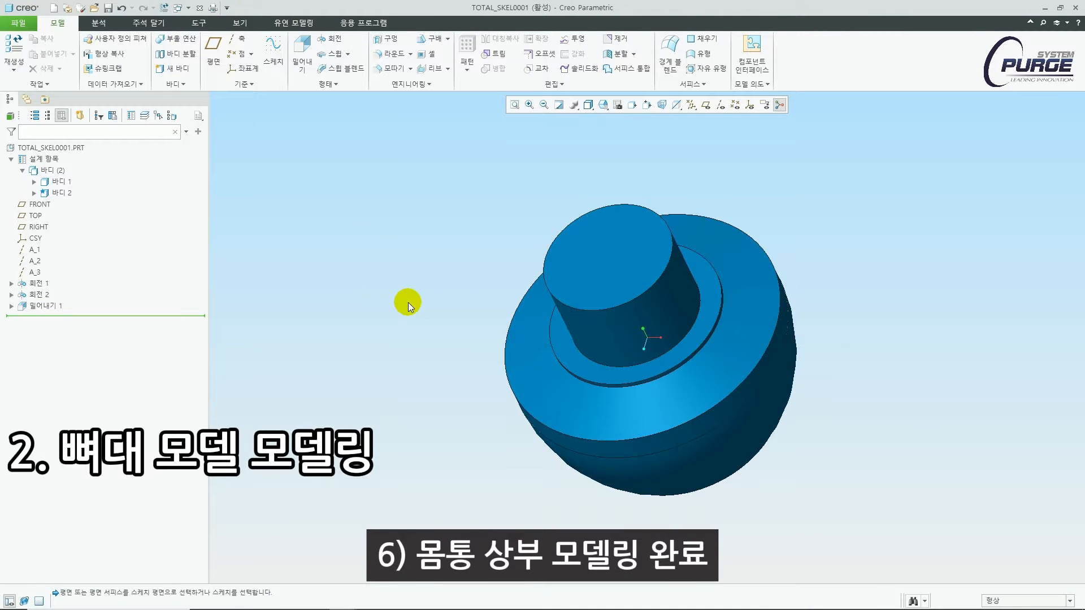
key("ctrl+g")
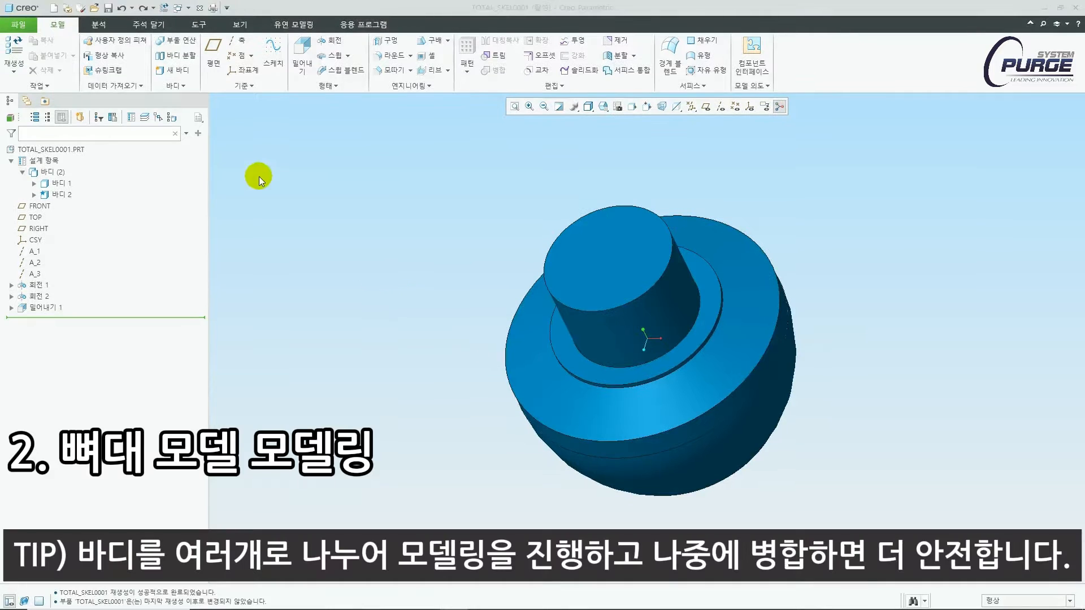
Add a third body to the skeleton and make the lower body transparent
left_click(178, 72)
left_click(567, 329)
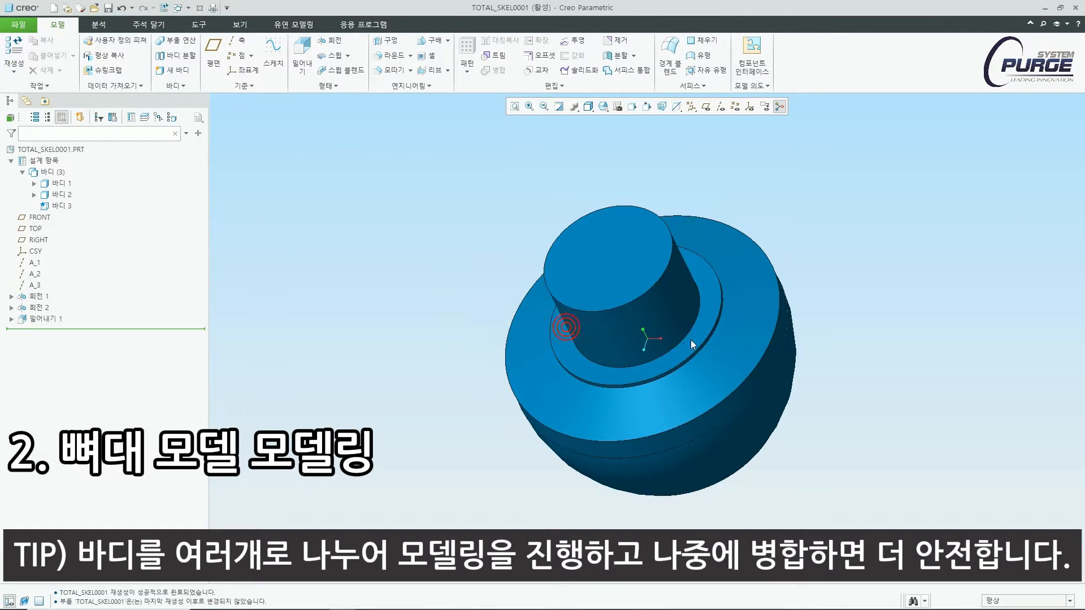
left_click(573, 419)
left_click(658, 393)
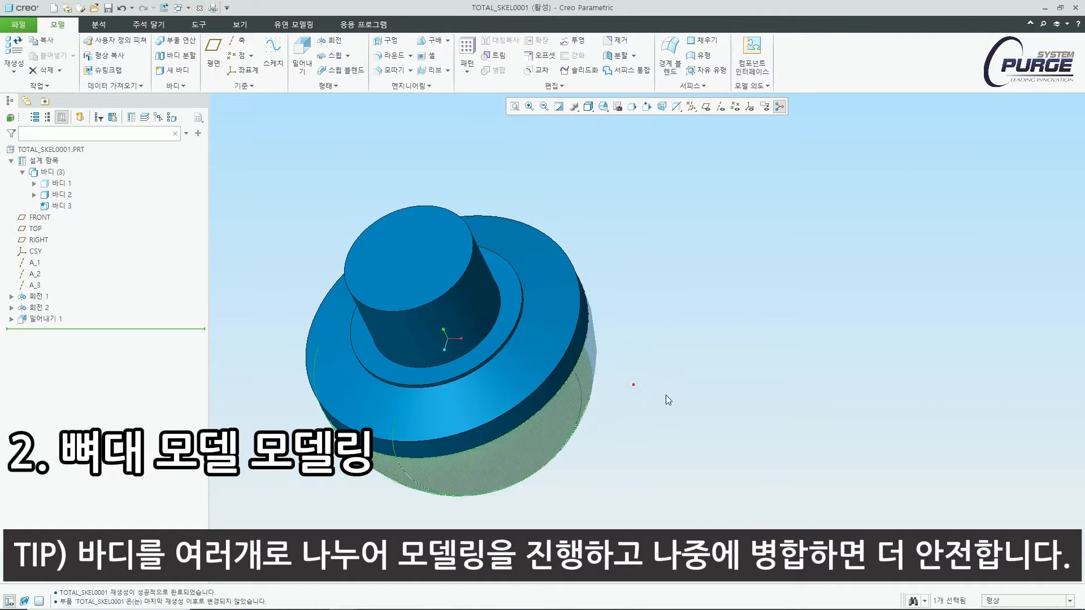
Show the datum planes and create a new datum plane offset downward from the TOP plane
middle_click_drag(666, 395, 678, 296)
left_click(705, 107)
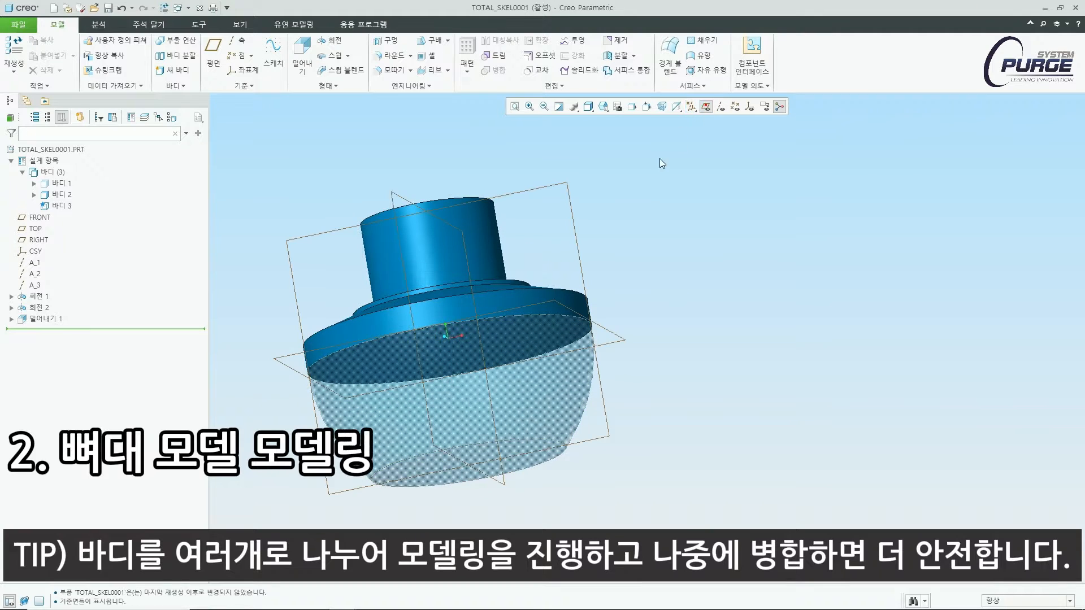
middle_click_drag(398, 198, 486, 194, "shift")
left_click(219, 50)
left_click(703, 328)
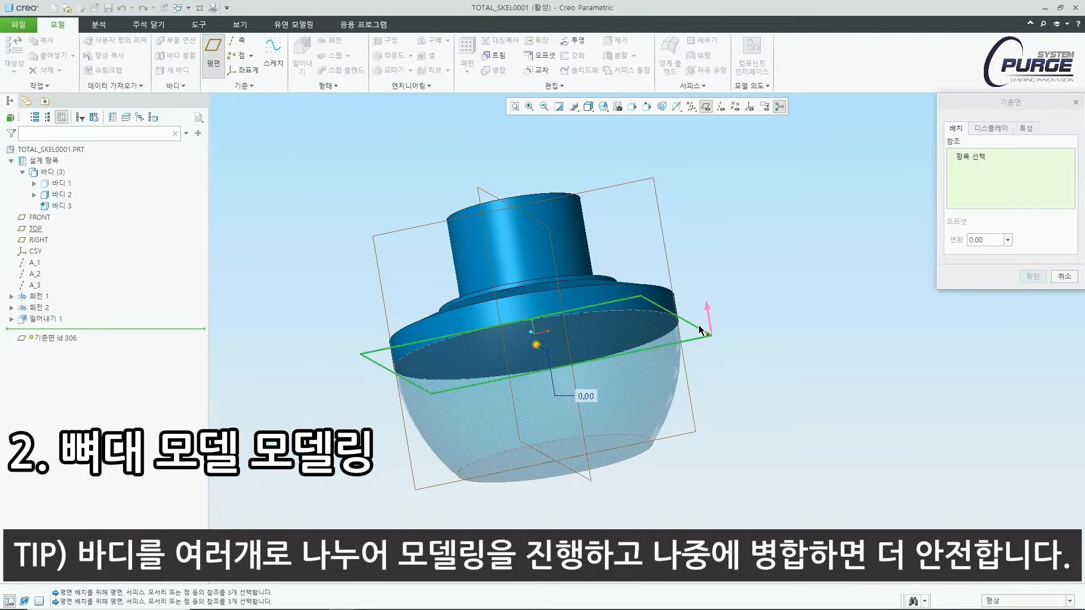
left_click_drag(537, 345, 543, 375)
middle_click_drag(543, 375, 566, 392)
left_click(1033, 277)
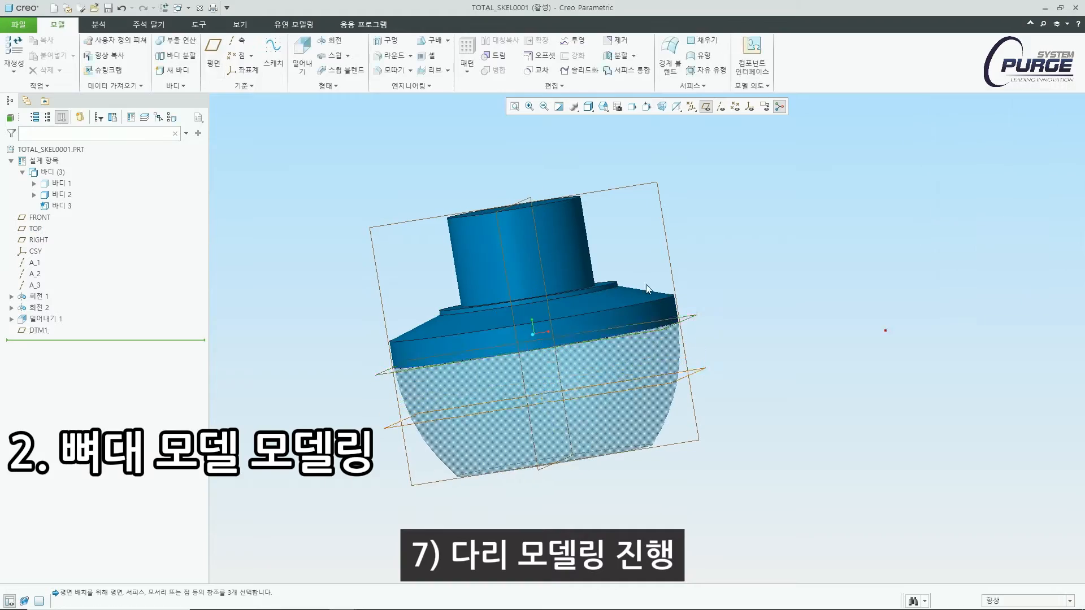
Sketch an 8 mm diameter leg circle on a construction circle of radius 8 on the offset datum plane for an extrusion
left_click(302, 47)
left_click(209, 51)
left_click(234, 71)
left_click(540, 341)
left_click(703, 109)
left_click(209, 51)
left_click(234, 70)
left_click(535, 452)
left_click(798, 51)
Extrude the leg circle to both sides of its sketch plane as part of body 3
middle_click_drag(630, 288, 642, 453)
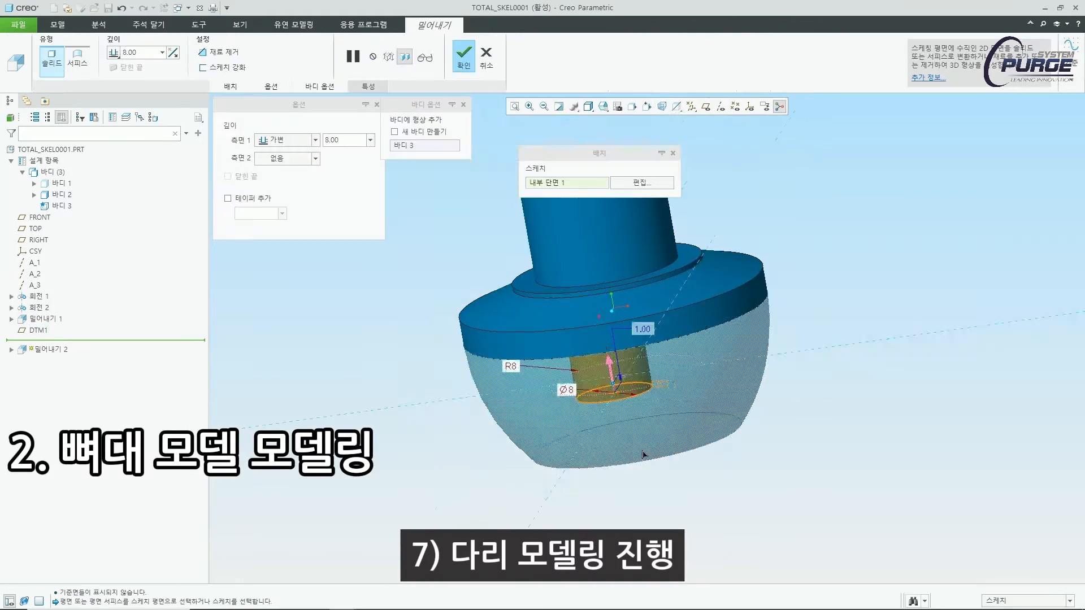
left_click(300, 158)
left_click(462, 52)
Extrude a 4 mm diameter circle 4 mm sideways near the leg's upper end into body 3
left_click(706, 106)
left_click(706, 106)
left_click(302, 47)
left_click(562, 320)
left_click(798, 51)
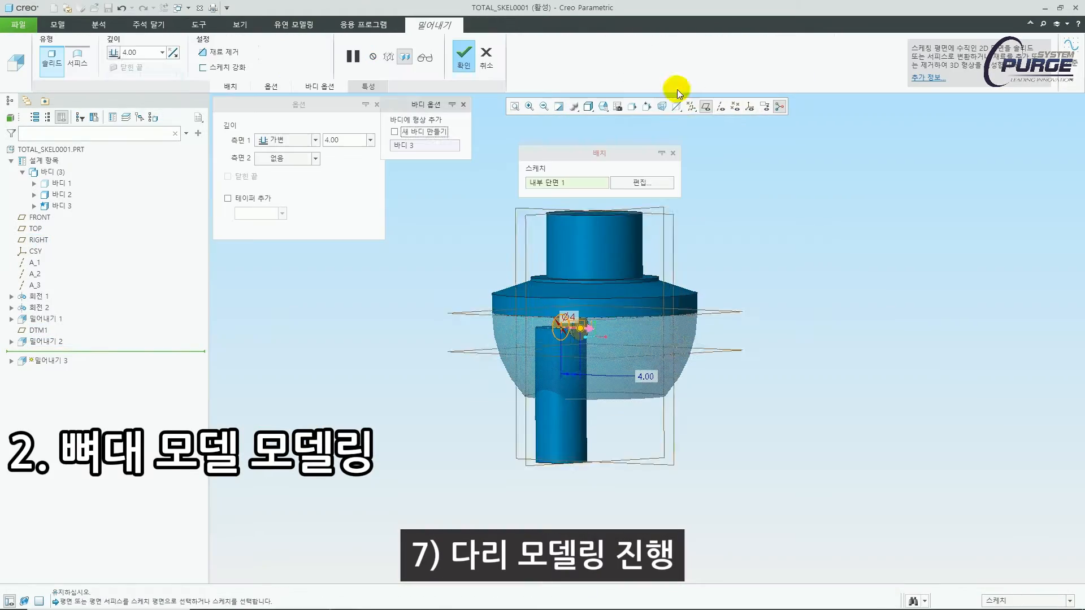
left_click(707, 107)
mouse_move(650, 390)
middle_mouse_down()
mouse_move(664, 322)
mouse_move(762, 421)
middle_mouse_up()
left_click(463, 52)
Turn off the transparency of the lower body
left_click(735, 372)
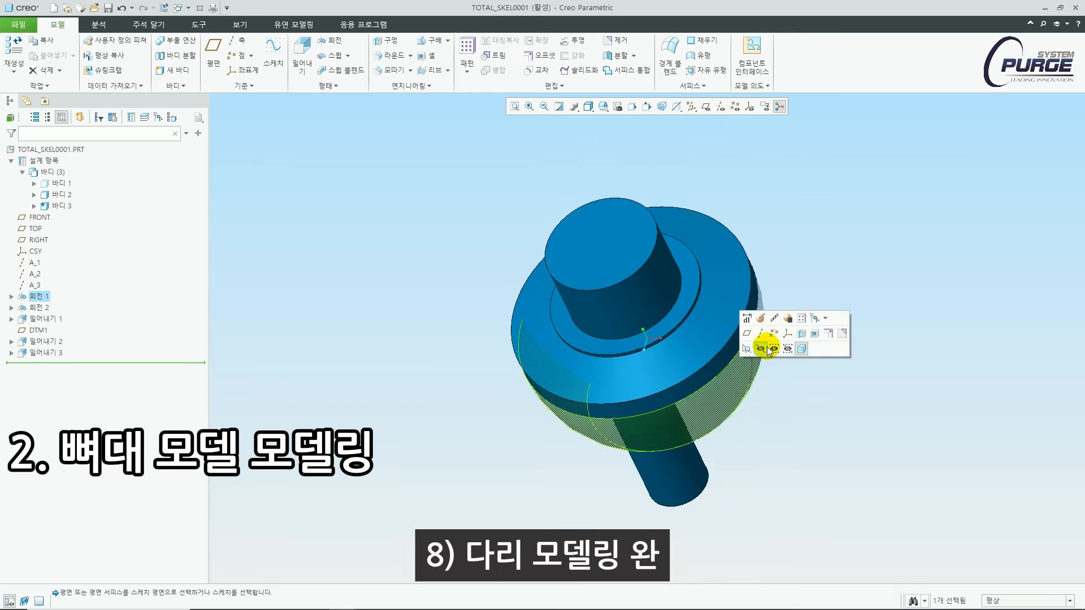
left_click(801, 352)
left_click(849, 399)
middle_click_drag(836, 334, 842, 362)
Start the support's Revolve sketch with the upper body's rim edge as a reference and draw a circle above the cylinder
left_click(334, 42)
left_click(21, 55)
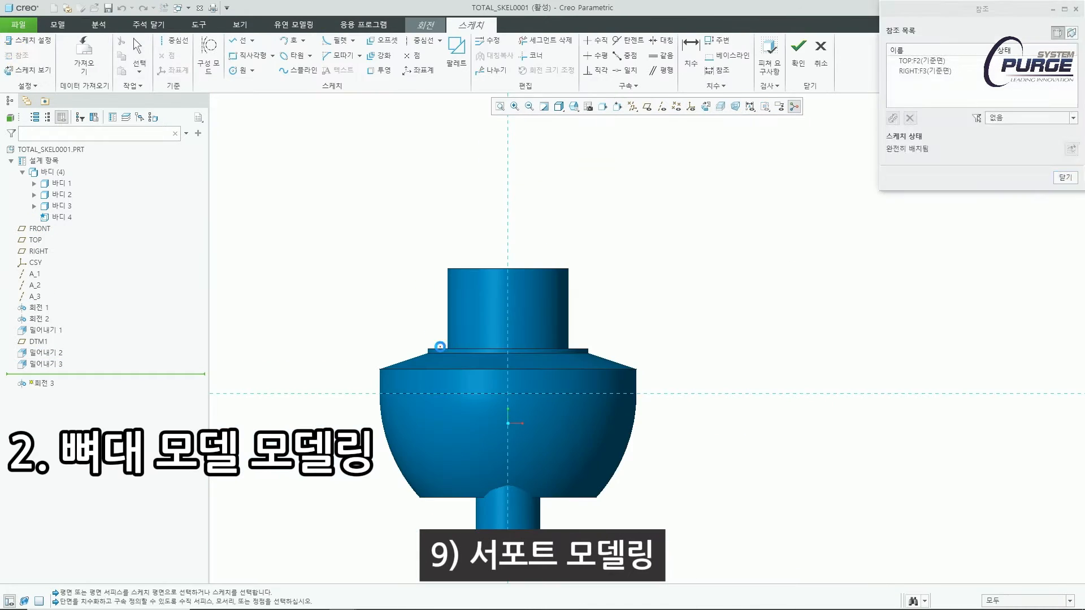
left_click(439, 350)
left_click(239, 70)
left_click(581, 230)
left_click(691, 51)
Draw the support's slanted side, base and center lines and trim the circle to a quarter arc at the top
left_click(240, 41)
left_click(512, 185)
left_click(472, 386)
left_click(582, 385)
left_click(545, 41)
Add a vertical centerline along the support profile's axis and finish the Revolve sketch
left_click(175, 40)
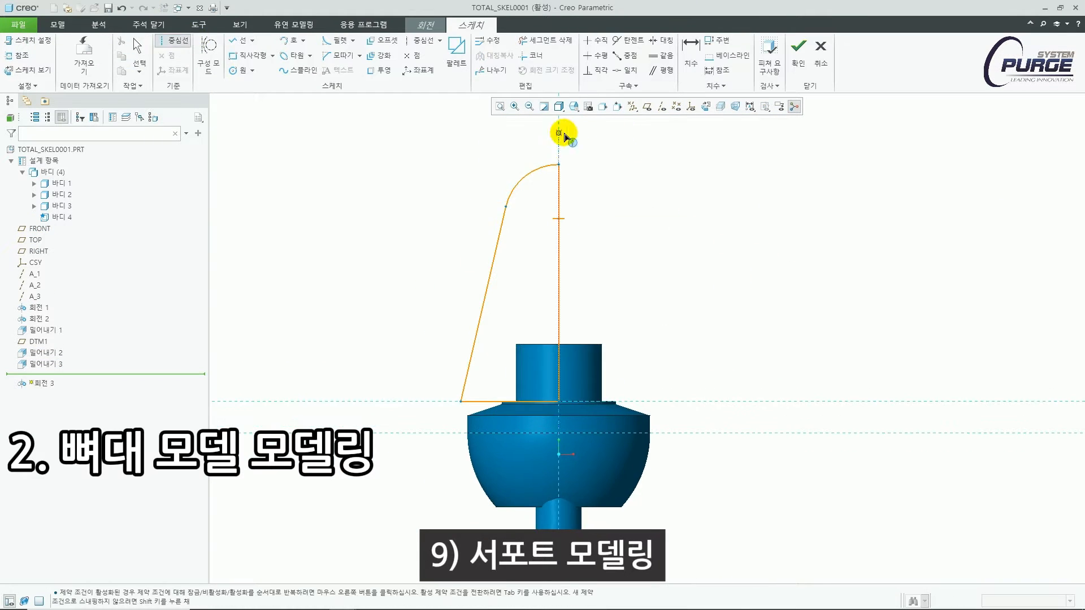
left_click(562, 133)
left_click(798, 51)
Sketch a small circle concentric with the support's rounded top in a new sketch
left_click(707, 106)
left_click(273, 51)
left_click(35, 239)
left_click(251, 70)
scroll(588, 240, "down", 3)
left_click(562, 281)
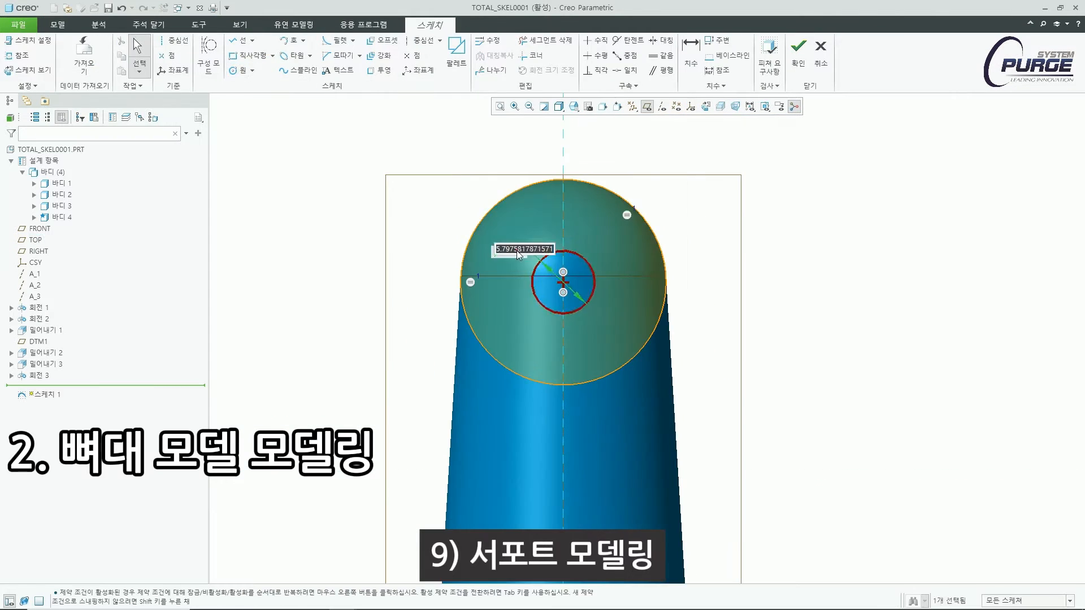
left_click(798, 51)
Create a datum axis through the small sketched circle and start the jig's Revolve sketch on FRONT with a 20 mm horizontal line
left_click(240, 41)
left_click(707, 107)
left_click(29, 236)
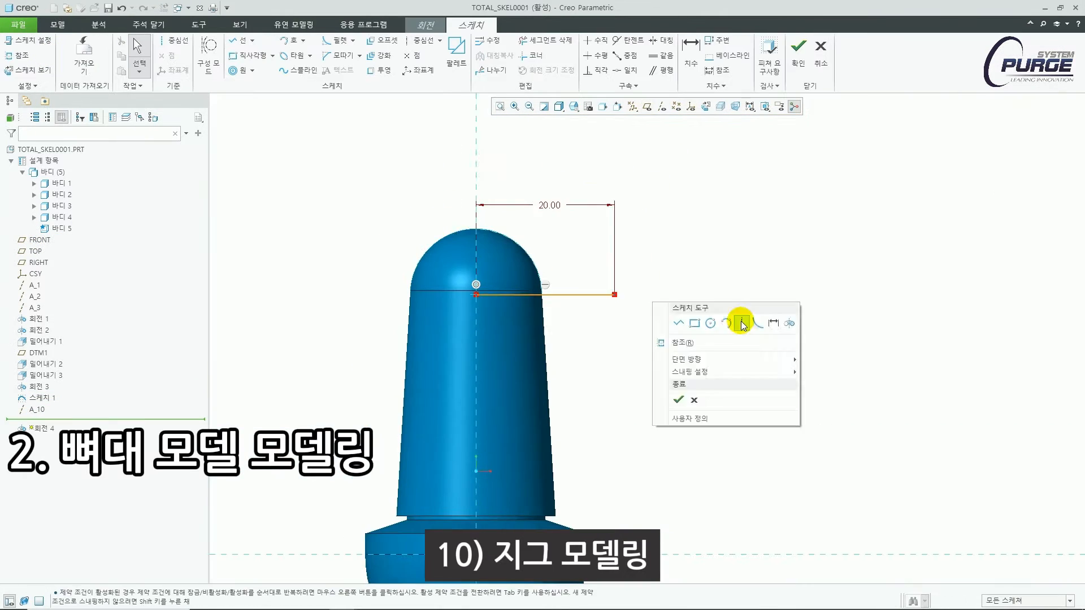
Add a centerline and dimensions to the jig's Revolve sketch and finish it
left_click(168, 56)
left_click(175, 41)
left_click(691, 51)
left_click(798, 51)
Sketch the jig arm's Extrude profile on the FRONT plane with a circle and lines, and finish the sketch
left_click(40, 240)
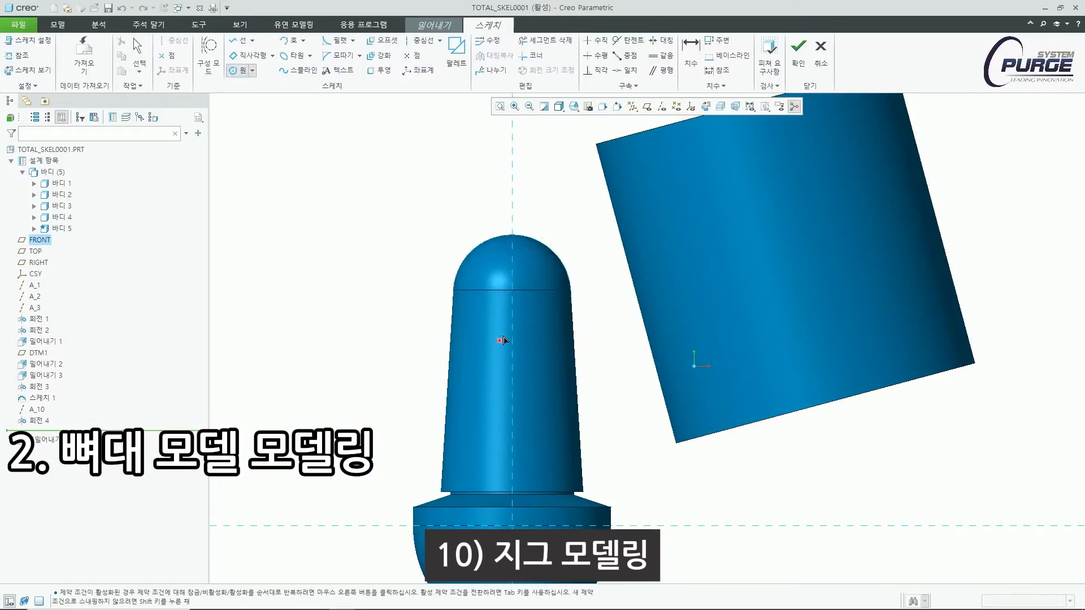
left_click(252, 71)
scroll(452, 243, "down", 3)
left_click(239, 40)
left_click(797, 51)
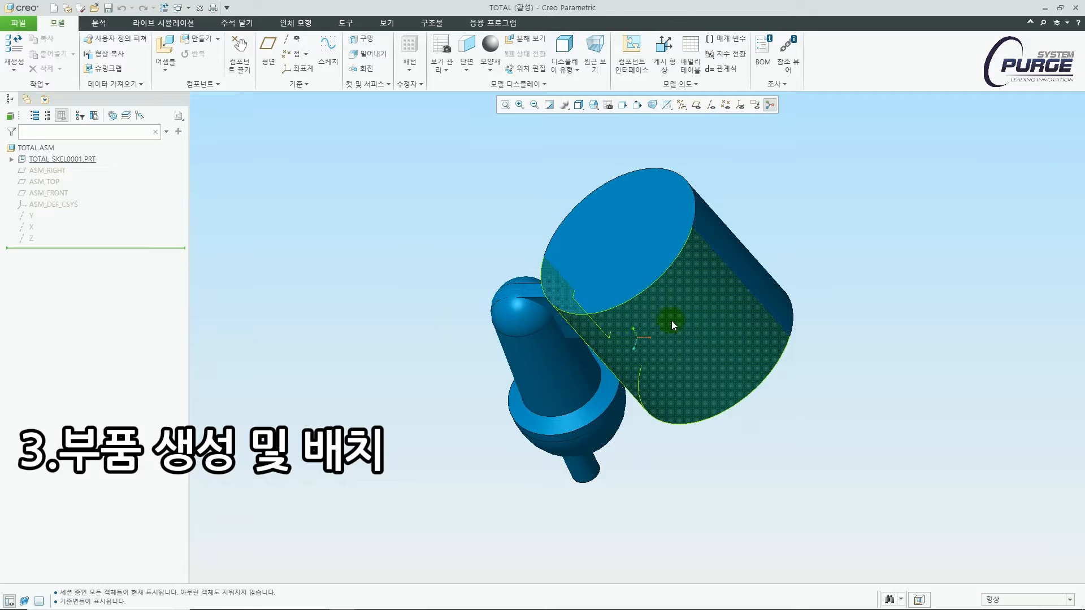
Create a new solid part component named 다리 in the assembly
left_click(435, 252)
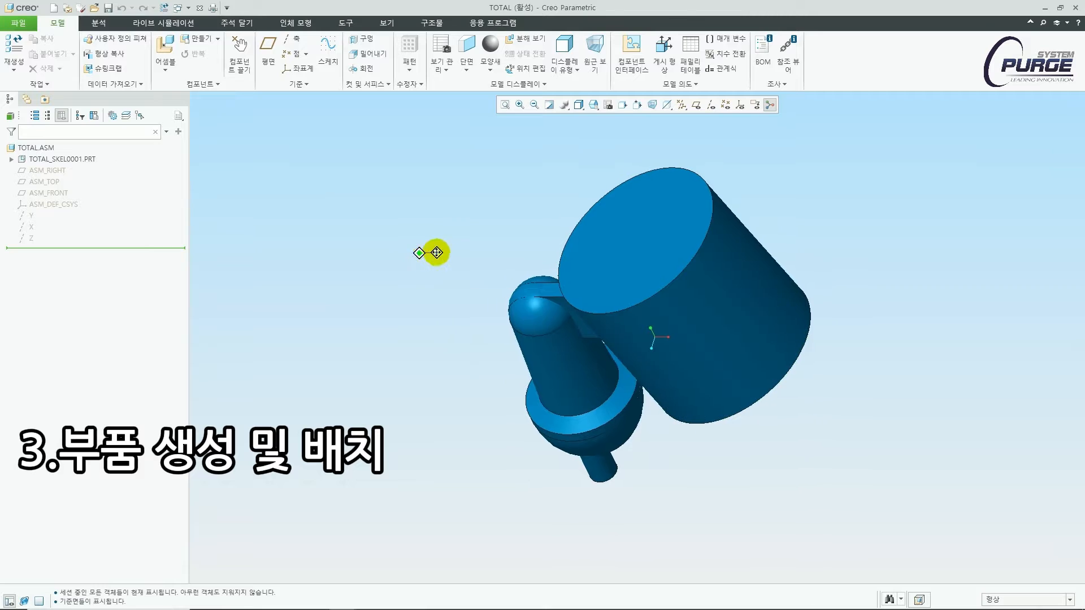
left_click(206, 44)
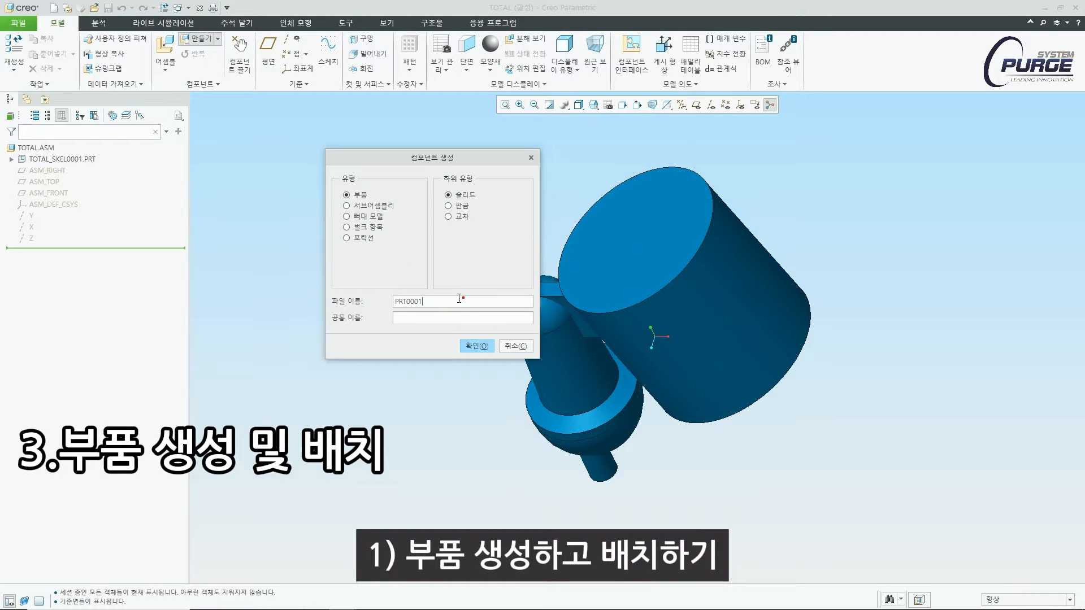
double_click(459, 298)
type("다리")
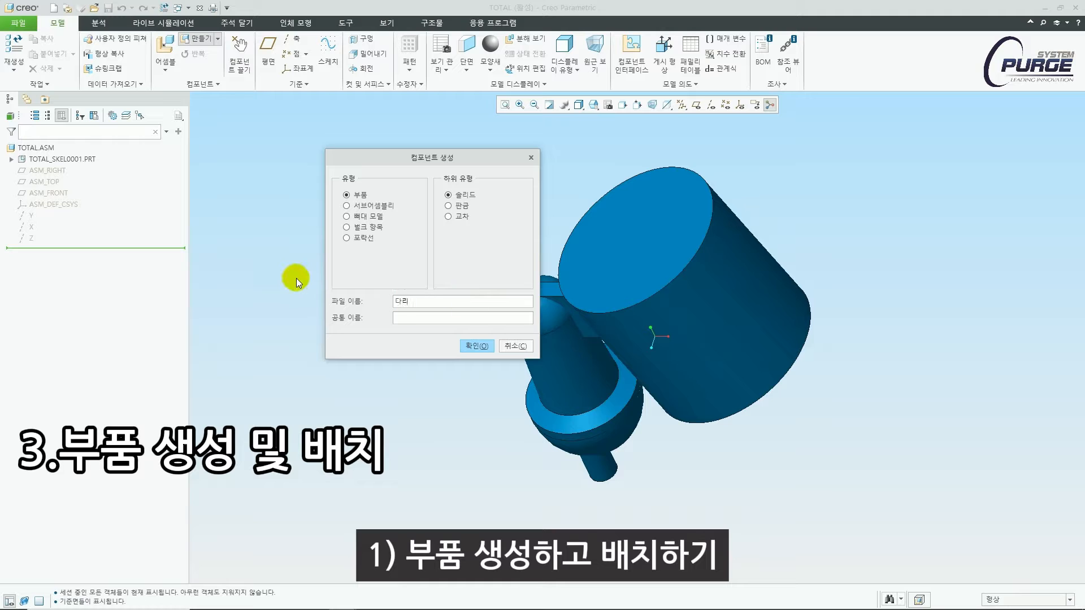
left_click(469, 345)
left_click(1025, 504)
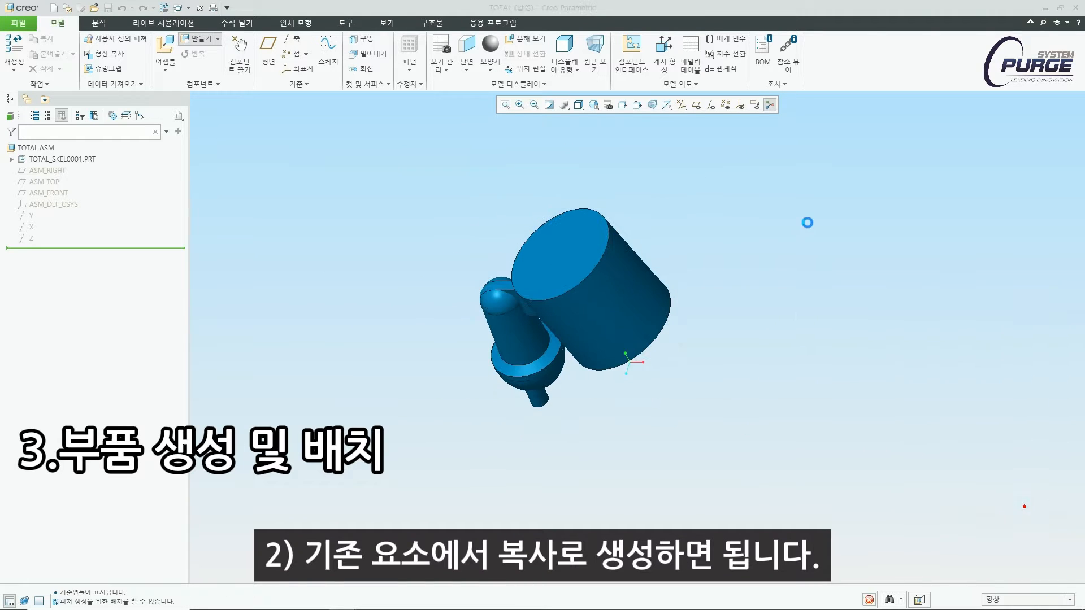
Show the datum axes and constrain axis A_1 of the 다리 part to the skeleton's leg axis A_7
left_click(710, 104)
scroll(545, 308, "down", 3)
middle_click_drag(534, 333, 666, 310, "shift")
left_click_drag(760, 423, 760, 424)
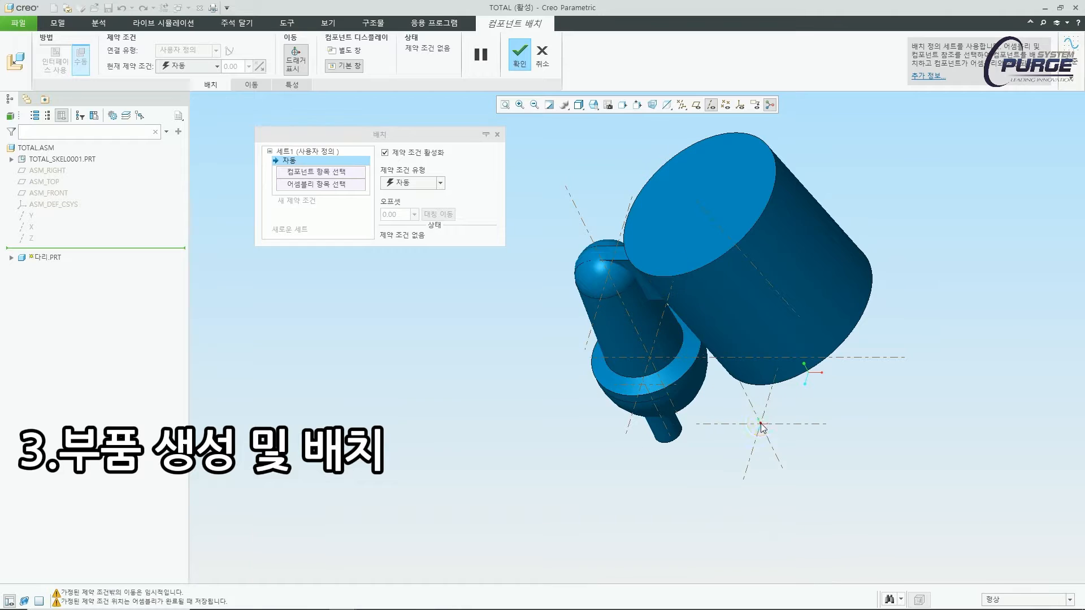
scroll(762, 438, "down", 2)
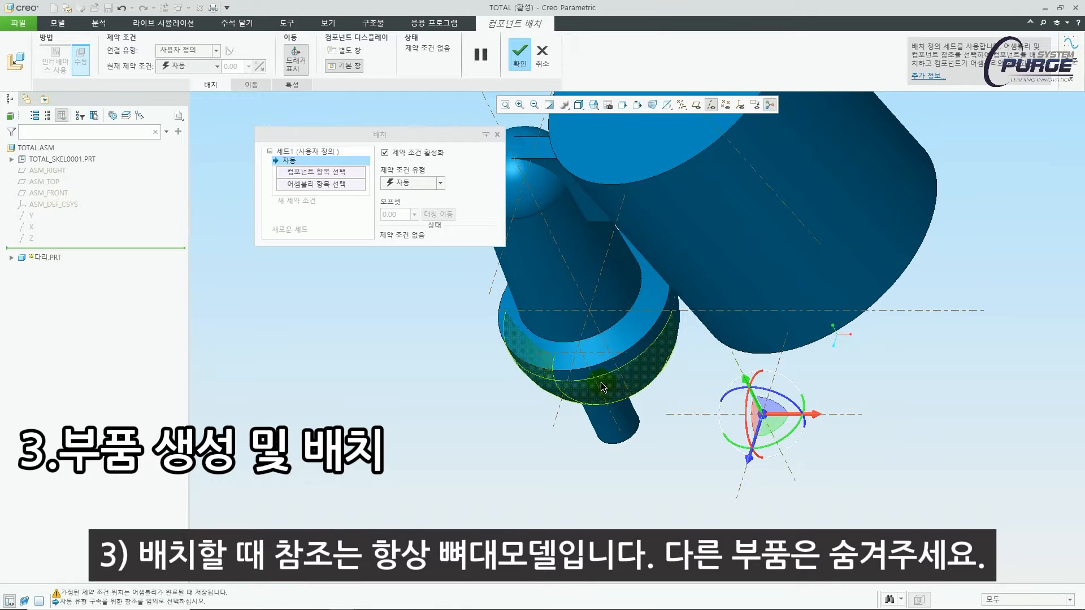
left_click(790, 471)
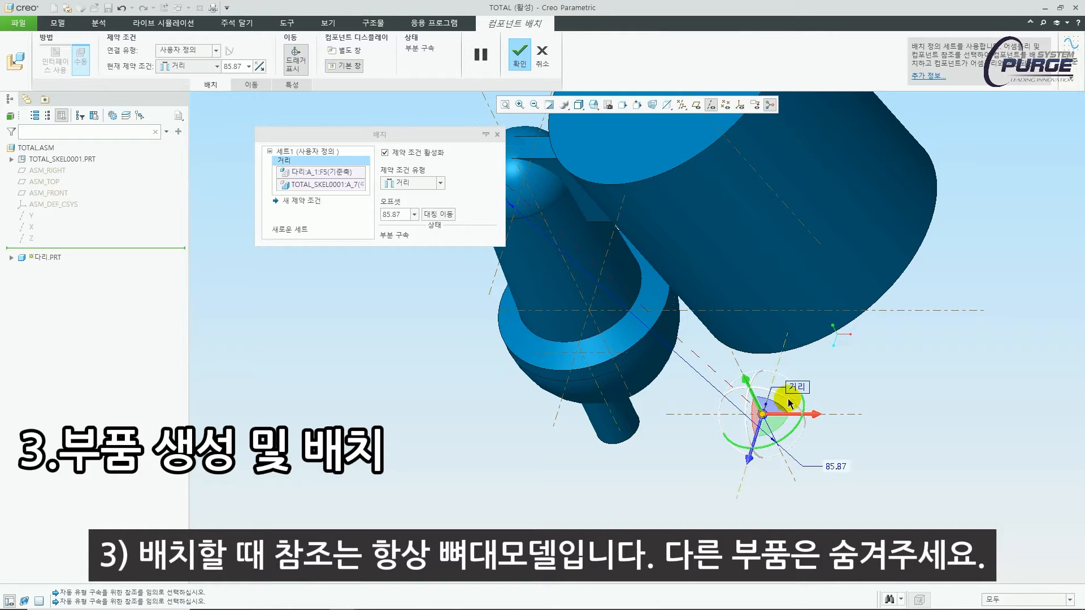
scroll(684, 416, "down", 2)
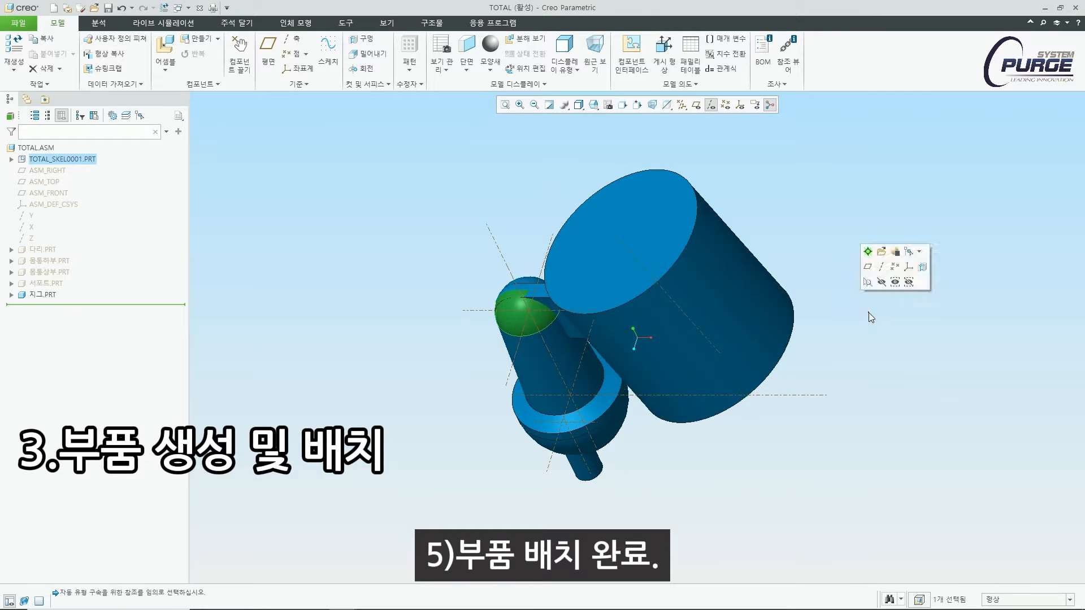
Hide the 지그 part in the assembly
left_click(844, 296)
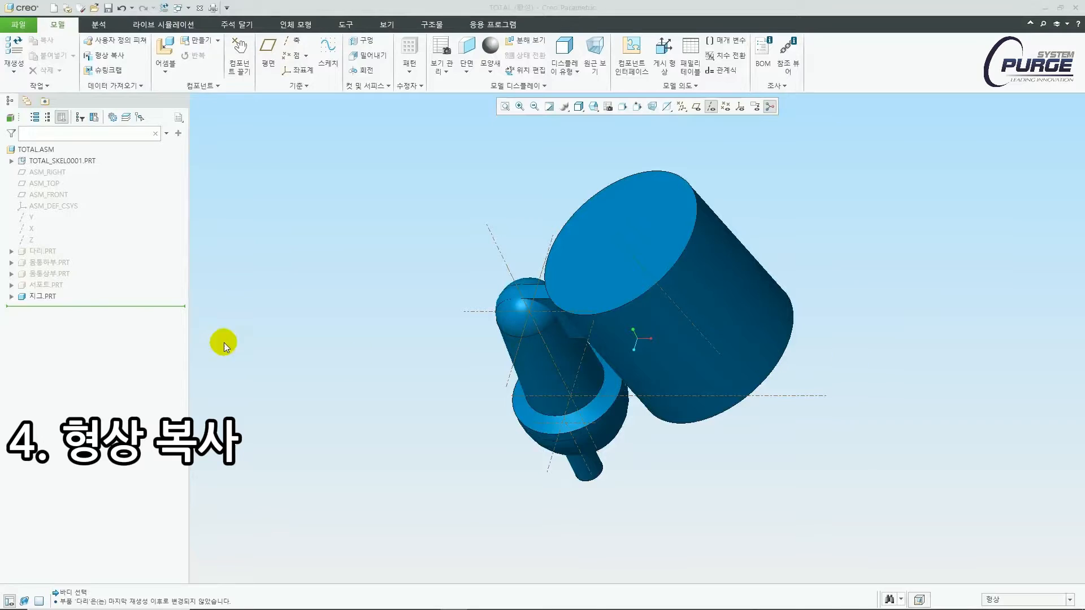
left_click(50, 297)
left_click(68, 263)
middle_click_drag(209, 280, 261, 277, "shift")
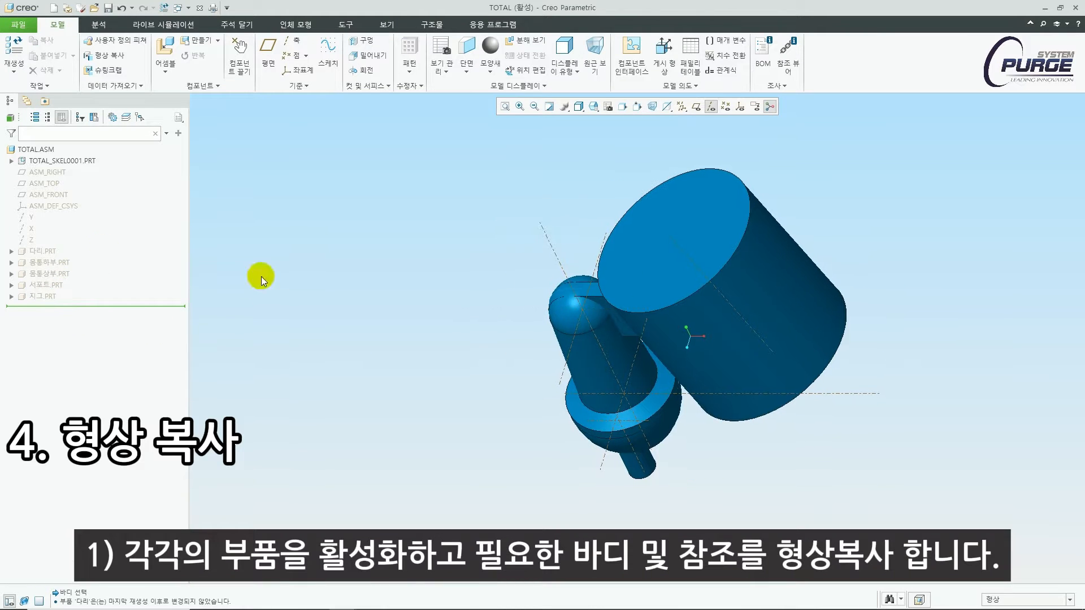
Activate the 다리 part and start Copy Geometry with published geometry off and appearance excluded
left_click(54, 201)
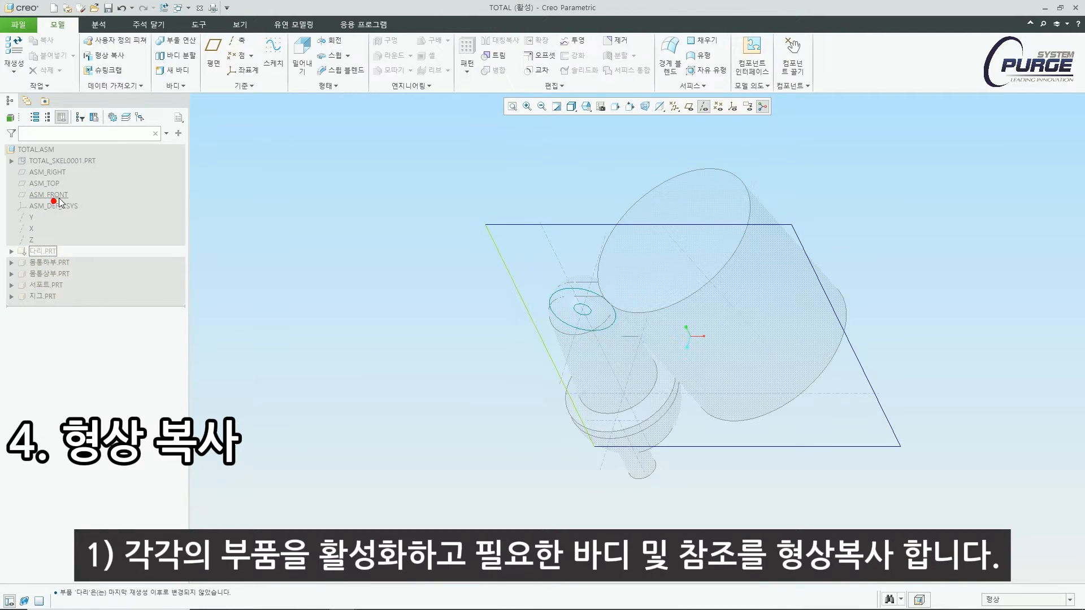
left_click(96, 55)
left_click(386, 207)
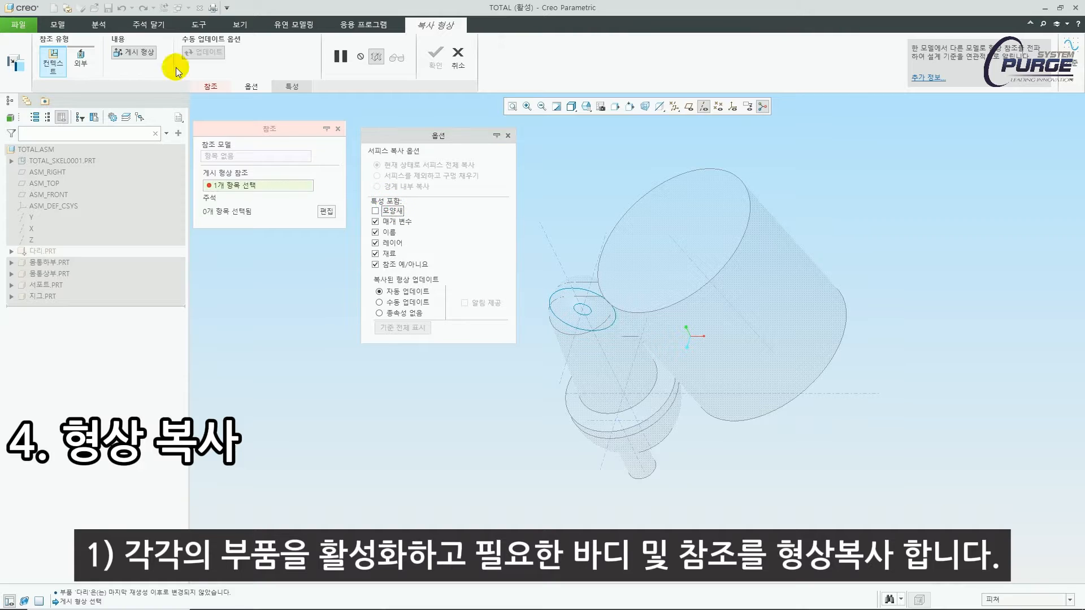
left_click(134, 52)
Copy the skeleton's leg body together with its axes A_8 and A_7 into the 다리 part
left_click(257, 238)
scroll(615, 290, "down", 4)
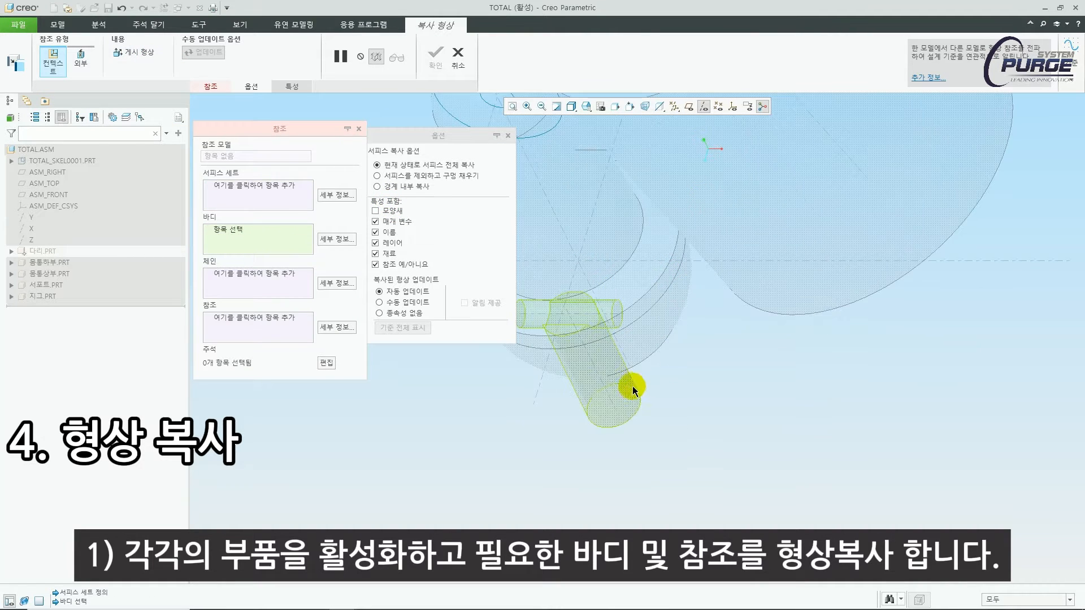
left_click(633, 387)
left_click(256, 328)
scroll(629, 338, "down", 3)
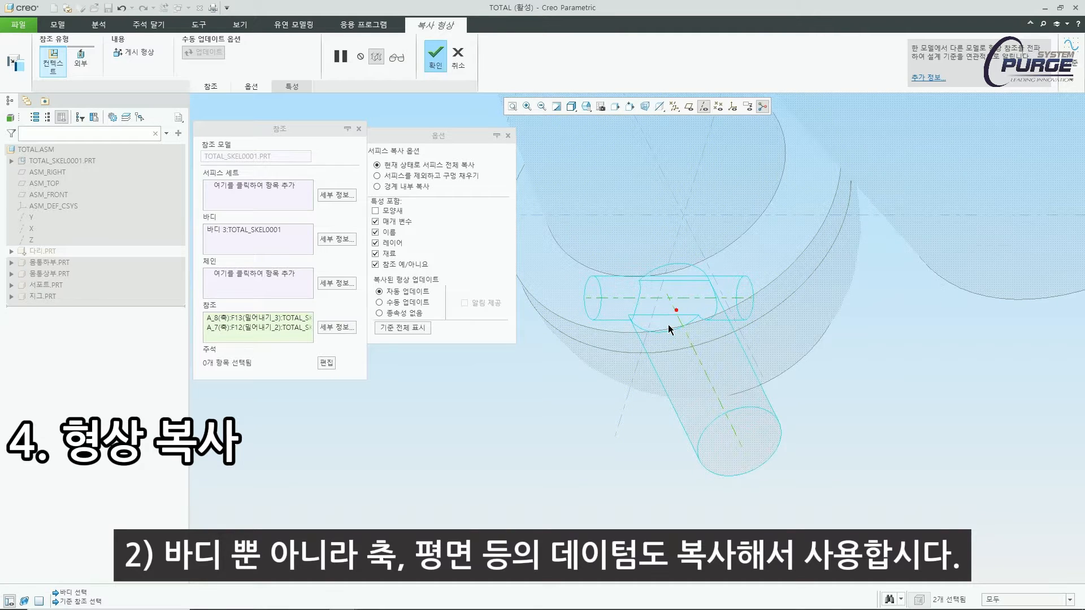
left_click(434, 55)
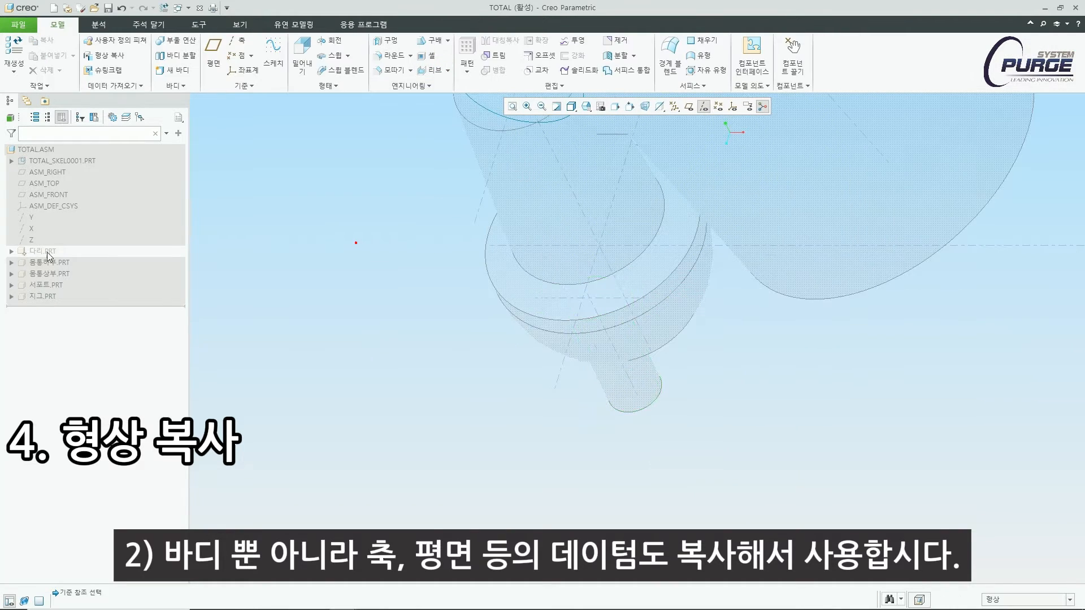
Activate the 몸통하부 part and set up Copy Geometry with appearance excluded and published geometry off
left_click(41, 211)
middle_click_drag(379, 205, 377, 294, "shift")
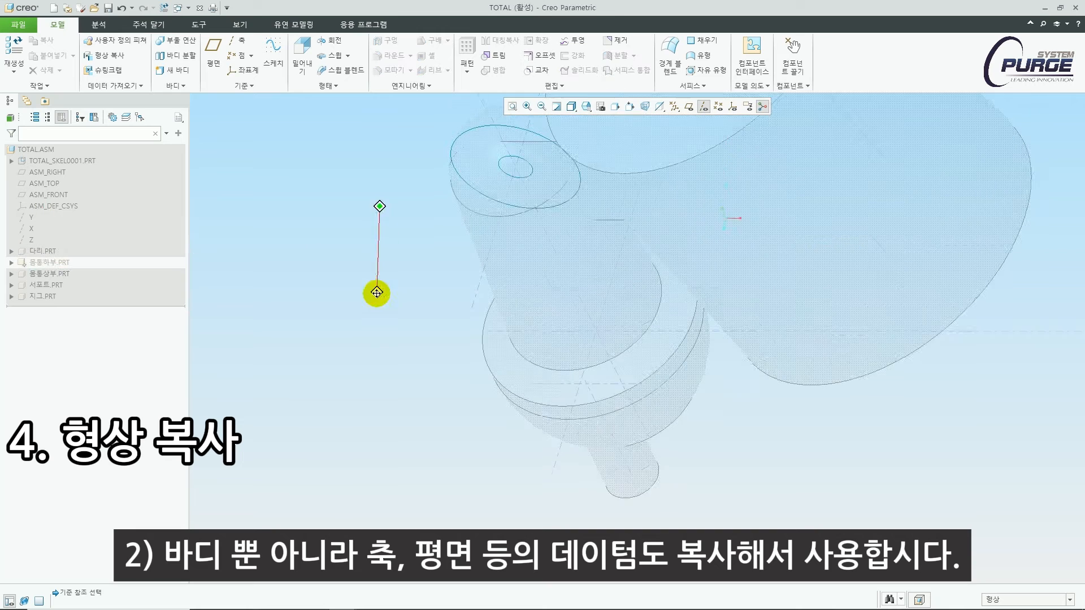
left_click(112, 54)
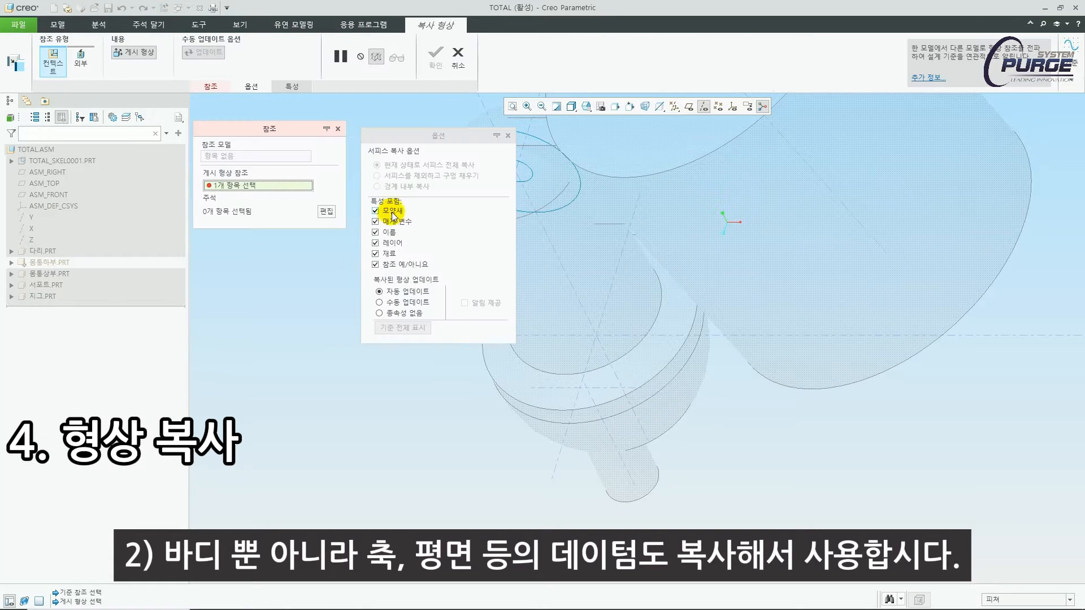
left_click(392, 212)
left_click(144, 55)
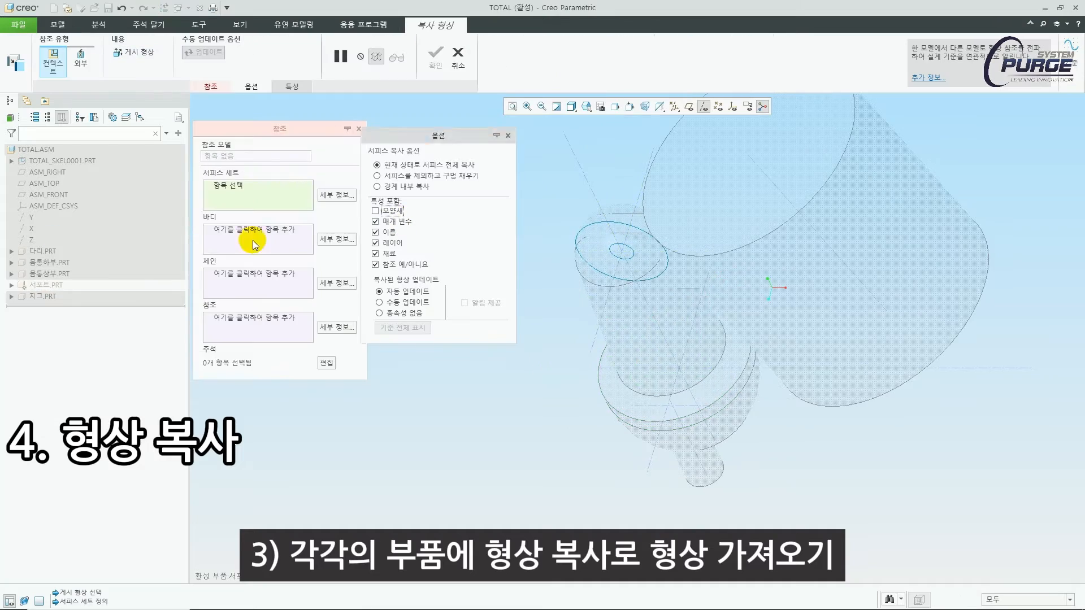
Copy the skeleton's support body into 서포트, and the jig body with the circular sketch curve at its rounded end into 지그
left_click(661, 271)
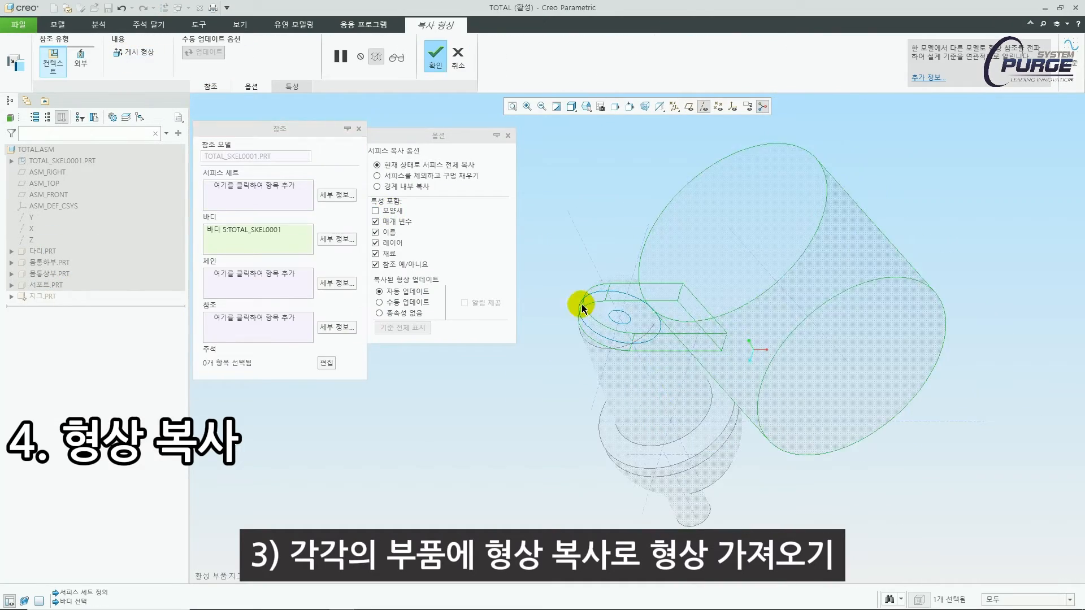
left_click(581, 303)
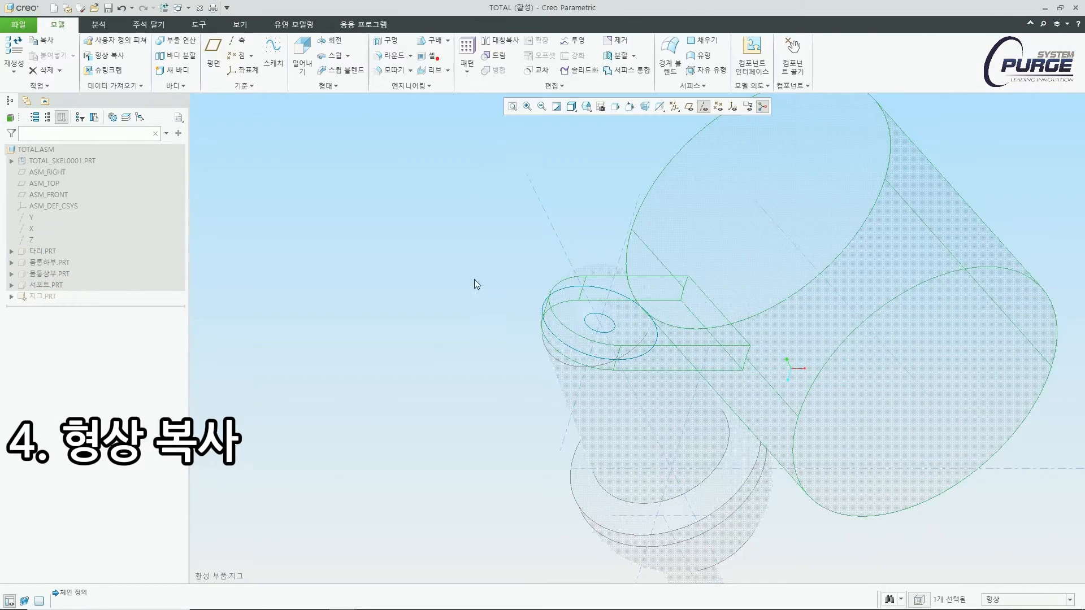
left_click(455, 346)
scroll(454, 347, "up", 3)
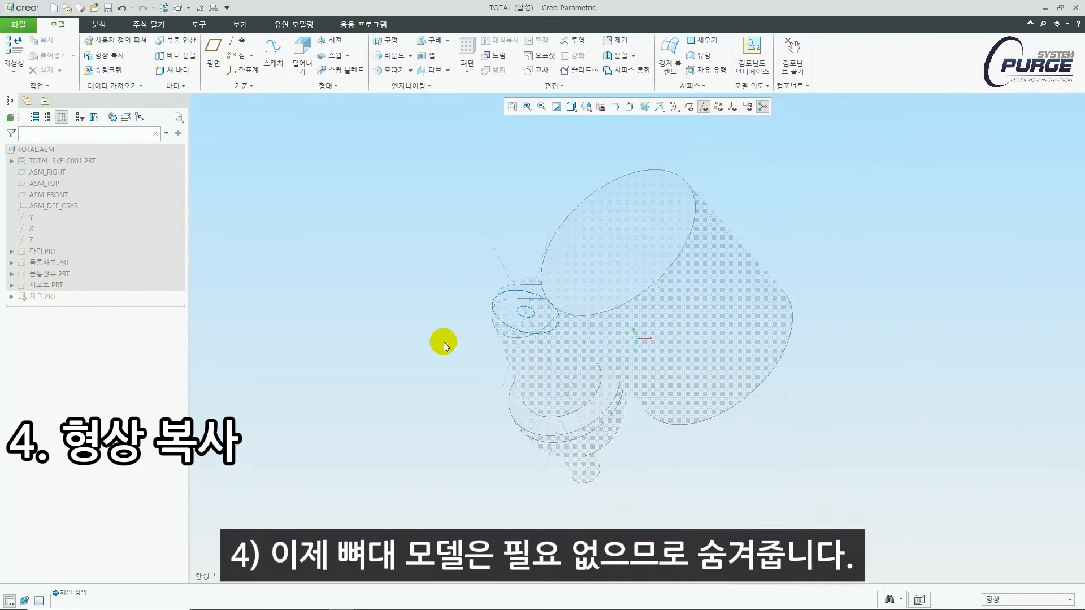
Reactivate the top-level assembly and hide the TOTAL_SKEL0001 skeleton part
key("ctrl+a")
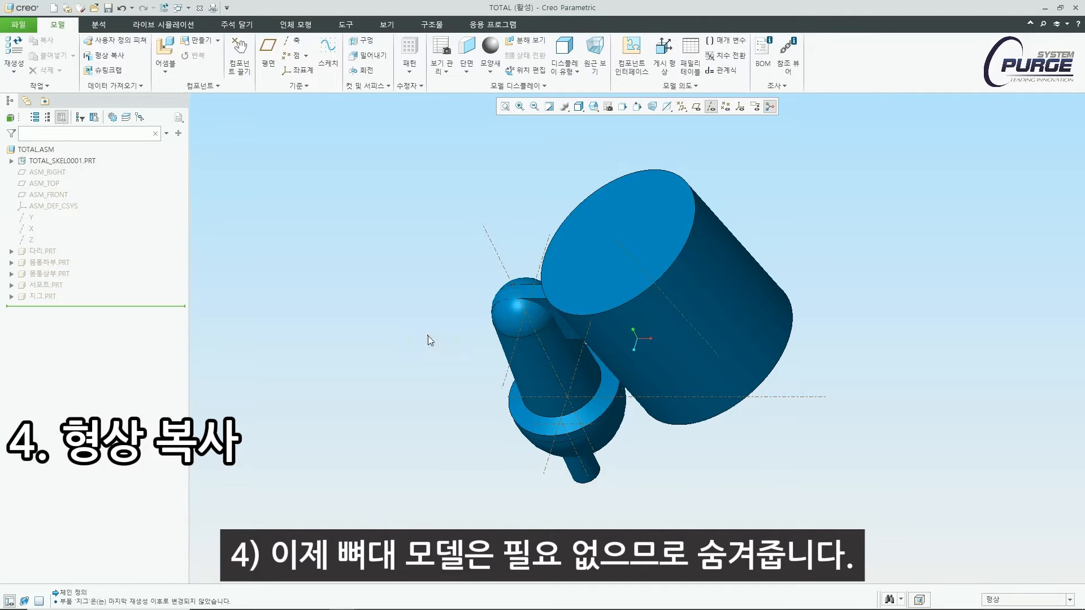
left_click(60, 161)
left_click(105, 119)
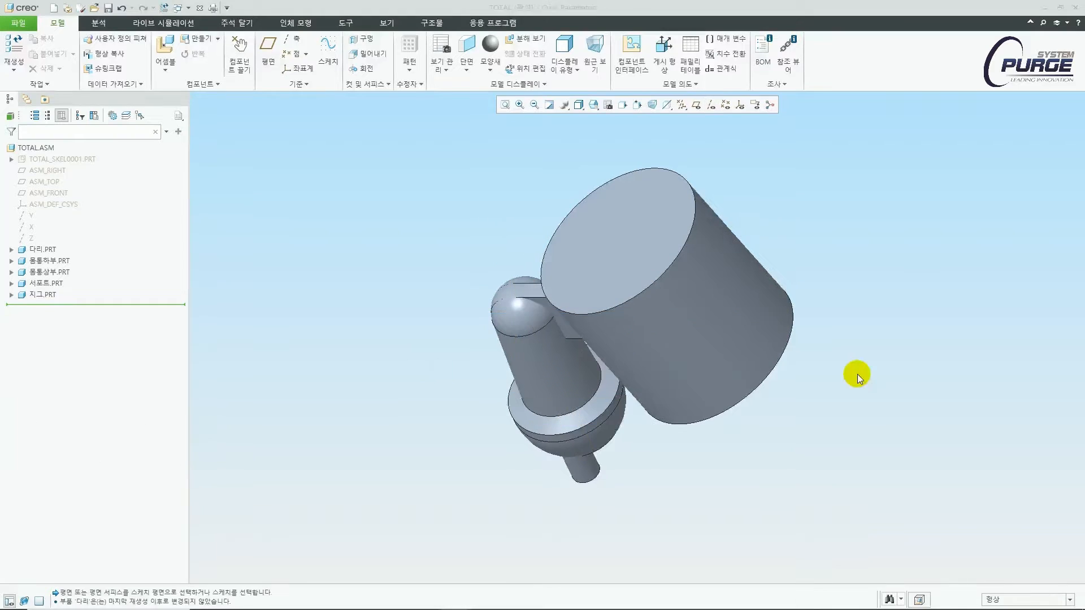
Activate the 다리 part and show only that part
left_click(36, 252)
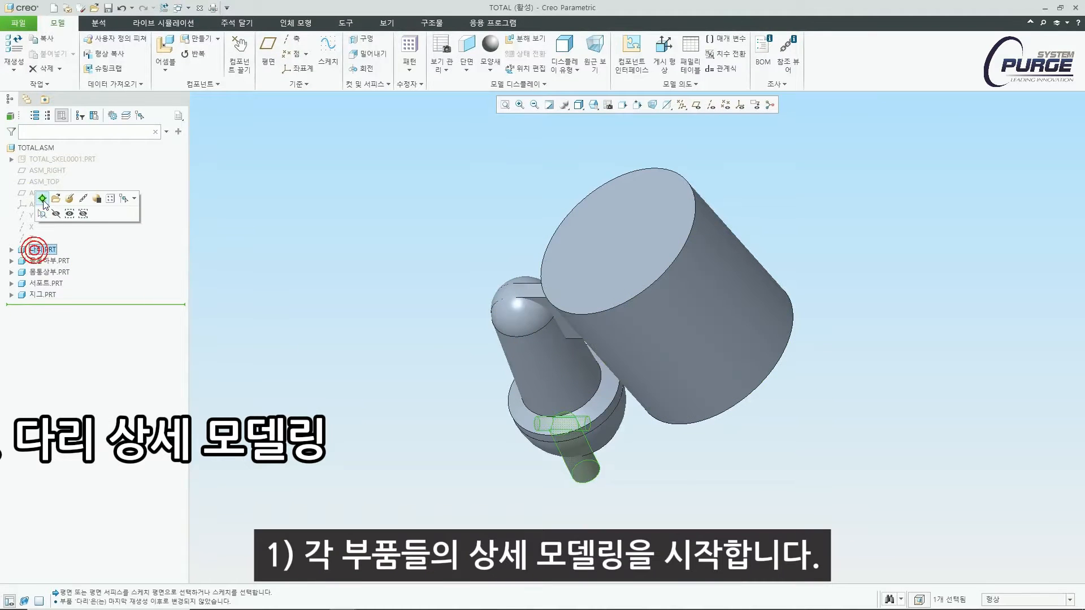
left_click(43, 199)
left_click(44, 251)
left_click(79, 212)
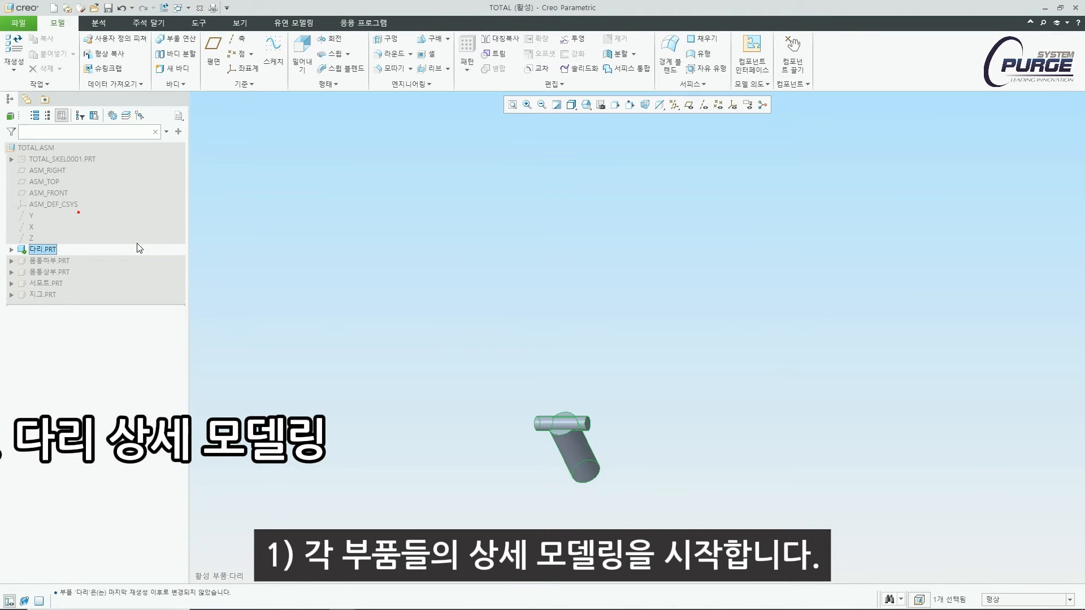
Delete the empty default body 바디 1 from the 다리 part
left_click(11, 249)
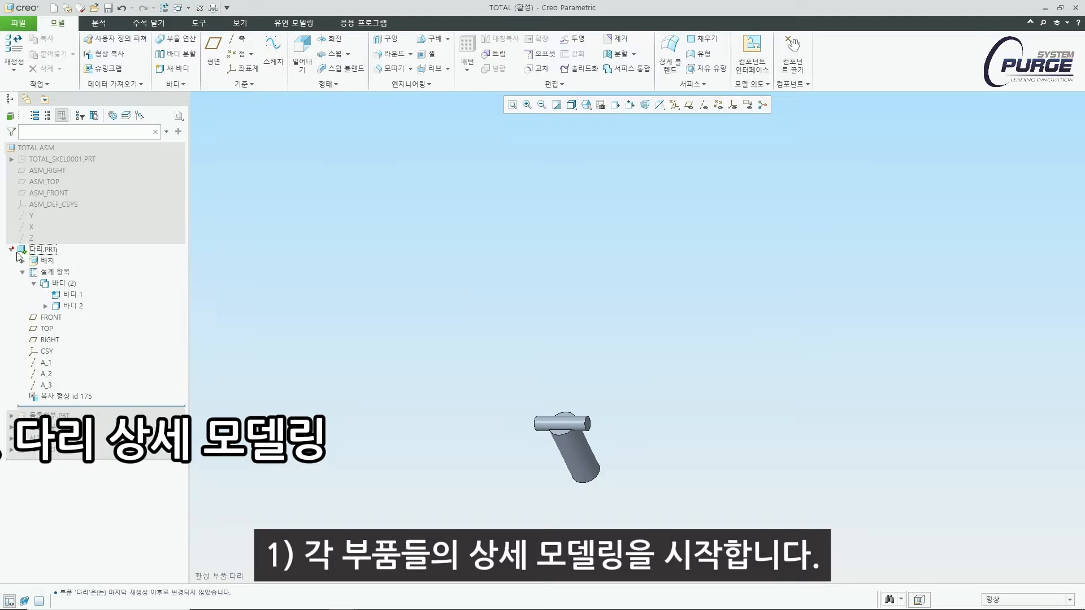
left_click(74, 294)
key("Delete")
scroll(562, 457, "down", 8)
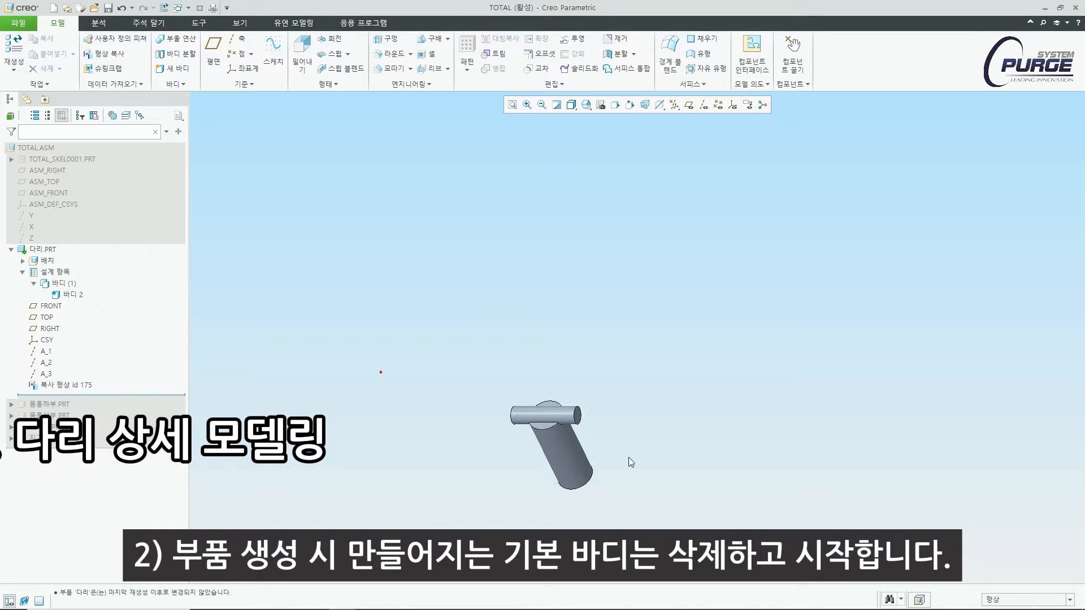
Start an Extrude on the leg's upper end face and sketch a centered circle matching the face's outer edge
left_click(609, 388)
key("x")
scroll(402, 286, "up", 5)
mouse_move(402, 286)
middle_mouse_down("shift")
mouse_move(477, 356)
mouse_move(486, 379)
middle_mouse_up("shift")
scroll(489, 382, "down", 5)
key("c")
left_click(492, 372)
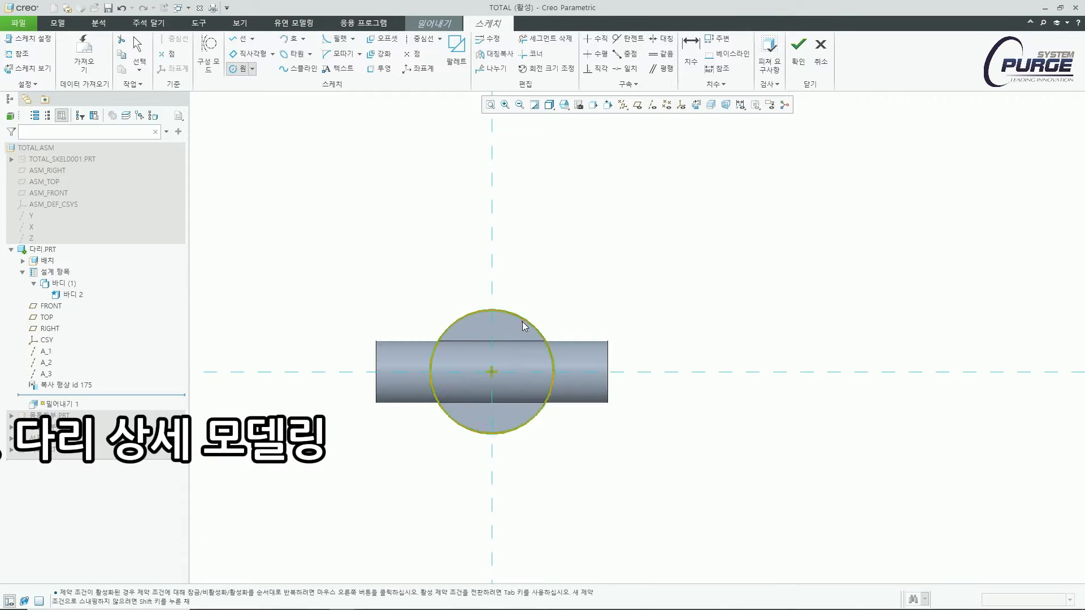
left_click(520, 323)
middle_click(542, 356)
Finish the circle sketch and extrude it 4 mm beyond the leg's upper end
middle_click_drag(542, 352, 534, 287)
left_click(798, 51)
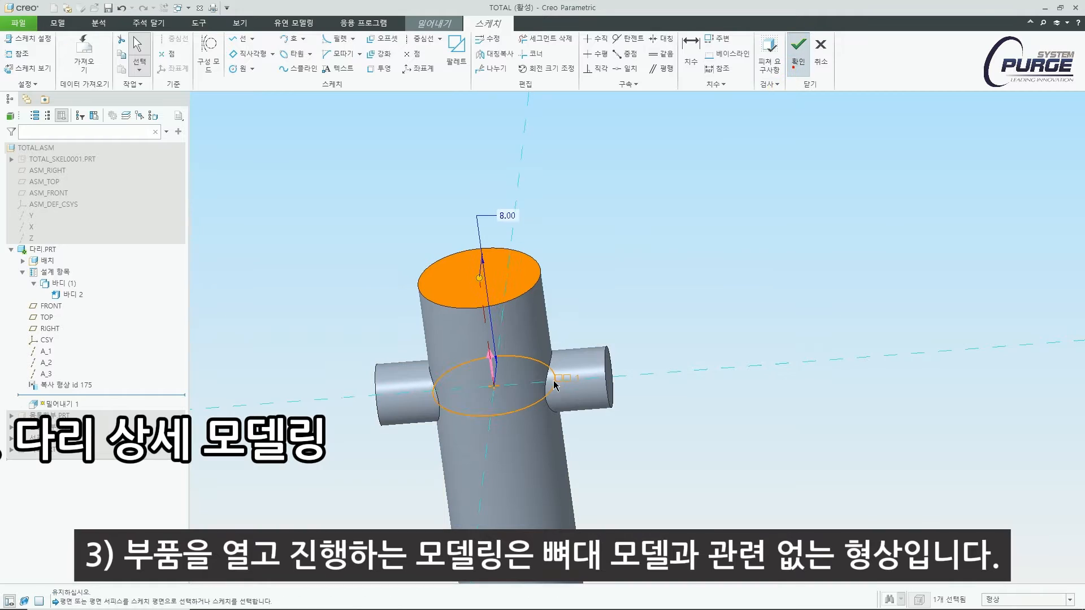
left_click(463, 52)
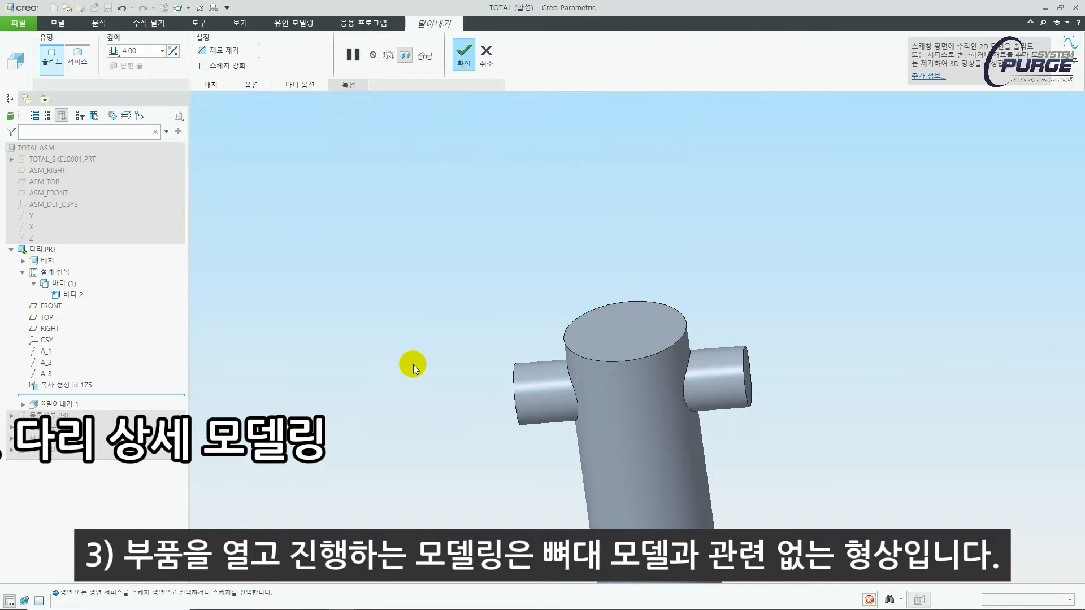
Round the circular edge of the leg's extruded top with a 2 mm radius
middle_click_drag(415, 366, 491, 100)
left_click(387, 56)
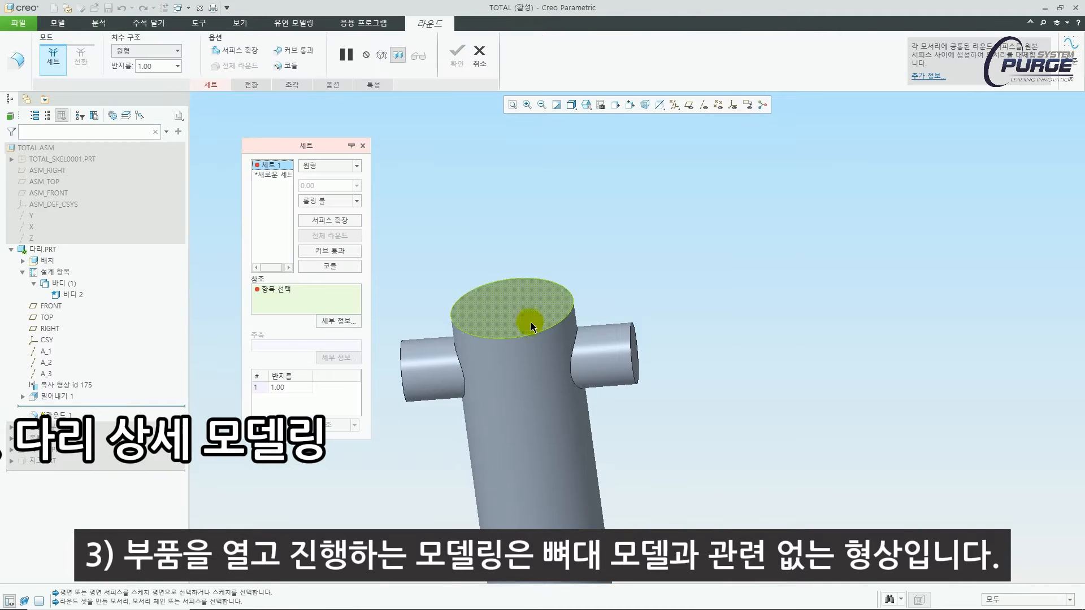
left_click(530, 327)
middle_click_drag(526, 313, 541, 287, "shift")
double_click(617, 323)
type("2")
key("Return")
middle_click(482, 249)
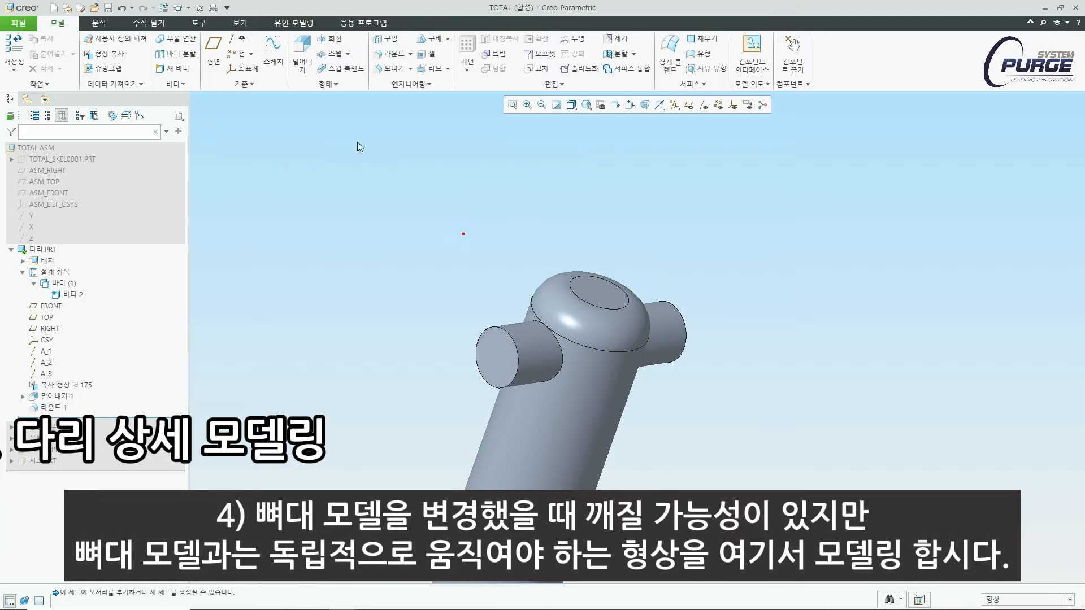
Round the outer end edges of both side pins on the 다리 part with a 2 mm radius
left_click(391, 55)
left_click(521, 331)
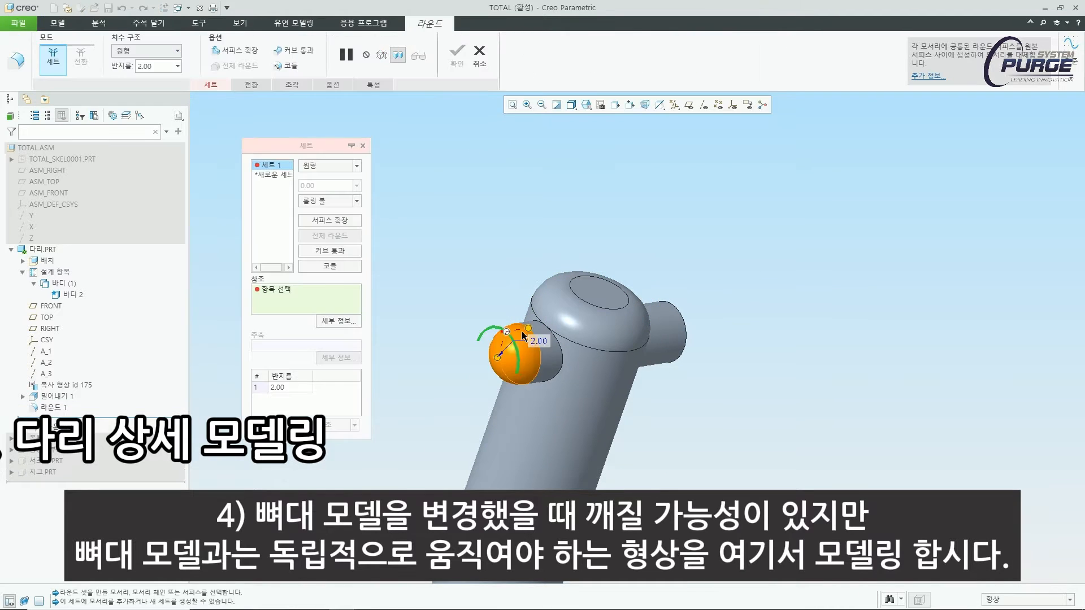
left_click(680, 314, "ctrl")
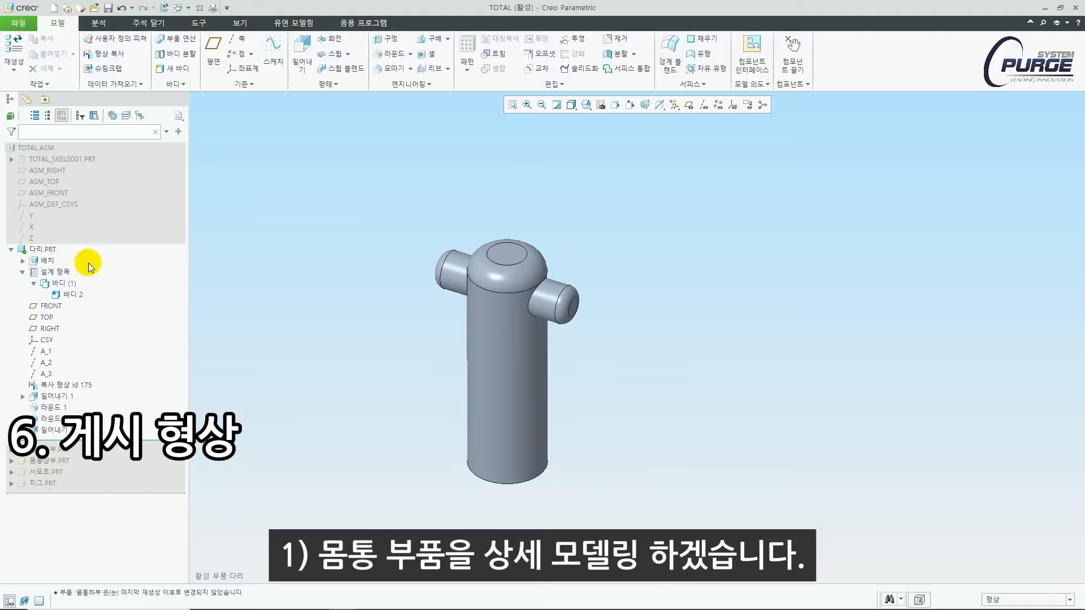
Activate the 몸통하부 part in the assembly and show its body
left_click(11, 249)
left_click(39, 260)
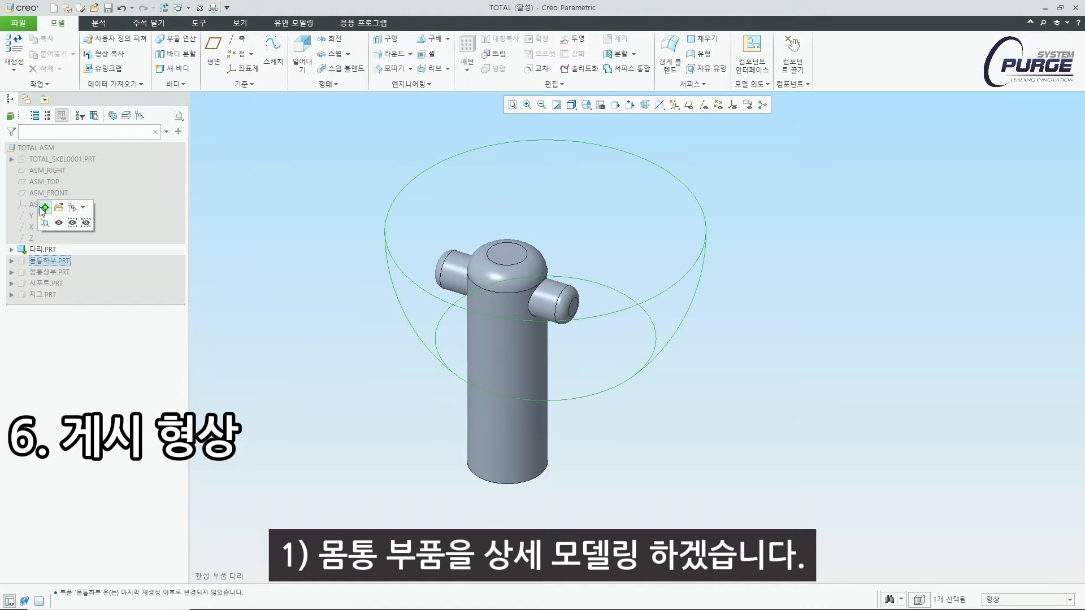
left_click(40, 207)
left_click(259, 308)
left_click(53, 257)
left_click(74, 220)
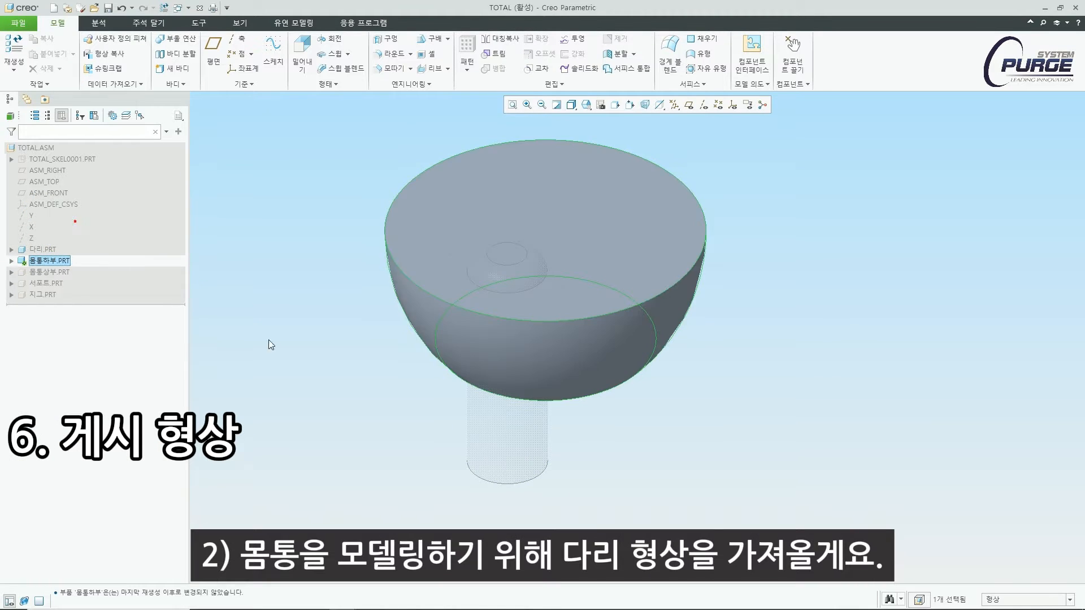
Hide the 다리 part in the assembly
left_click(327, 371)
mouse_move(367, 365)
middle_mouse_down()
mouse_move(417, 359)
mouse_move(418, 350)
middle_mouse_up()
scroll(418, 350, "up", 2)
left_click(474, 434)
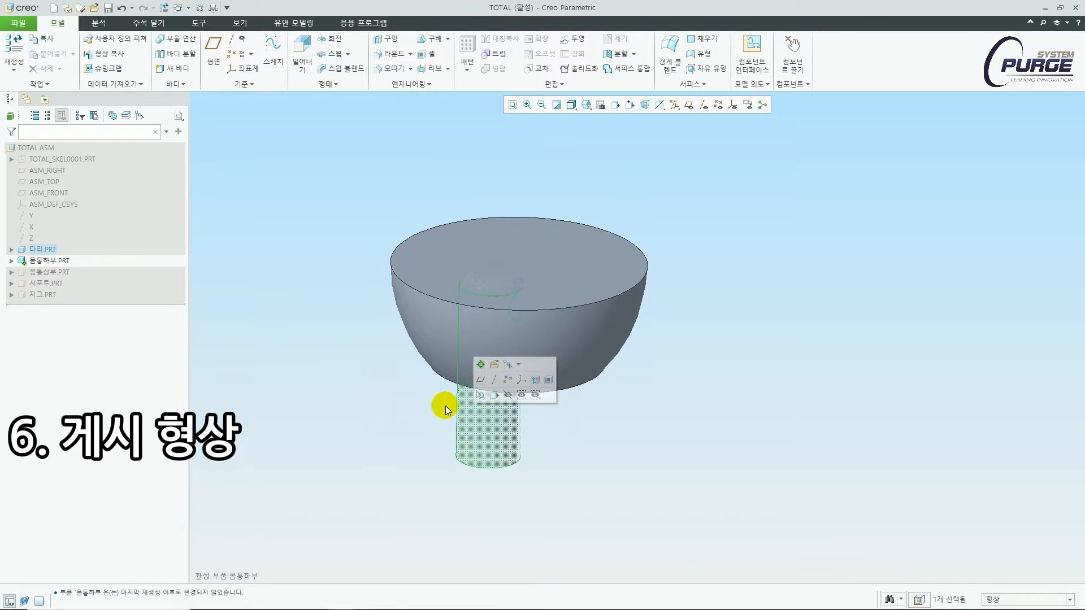
left_click(364, 392)
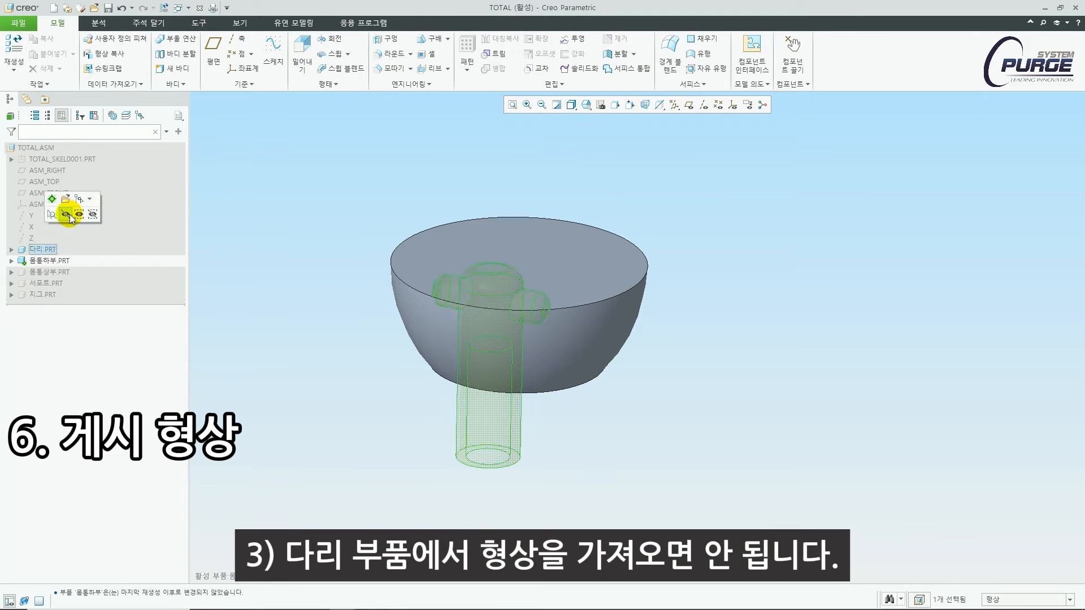
left_click(68, 215)
Try copying the skeleton's leg body 바디 3 into the 몸통하부 part with Copy Geometry and undo that copy
left_click(45, 260)
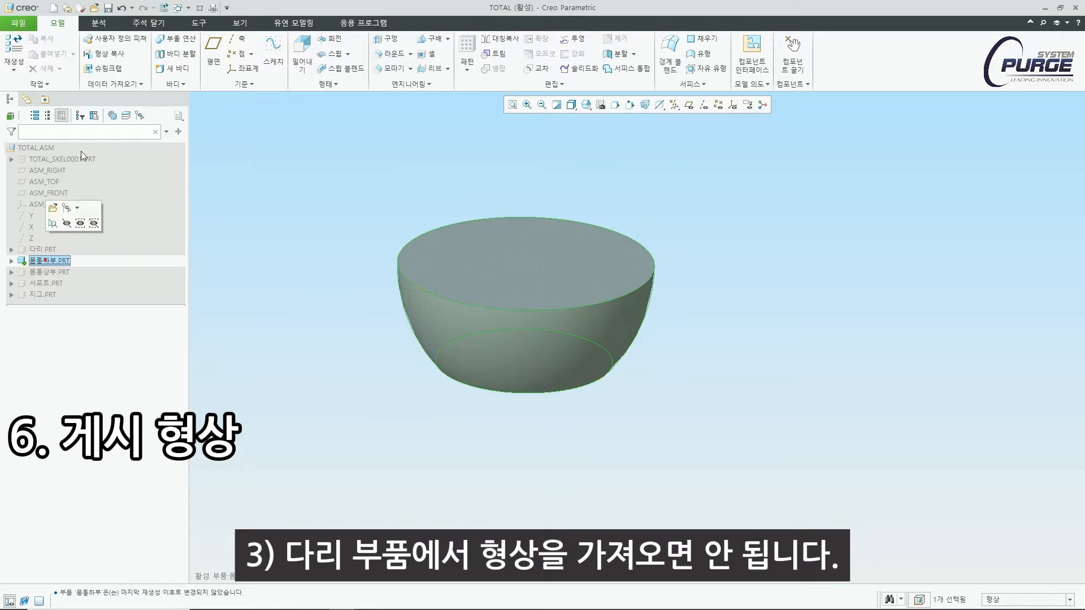
left_click(104, 55)
left_click(134, 51)
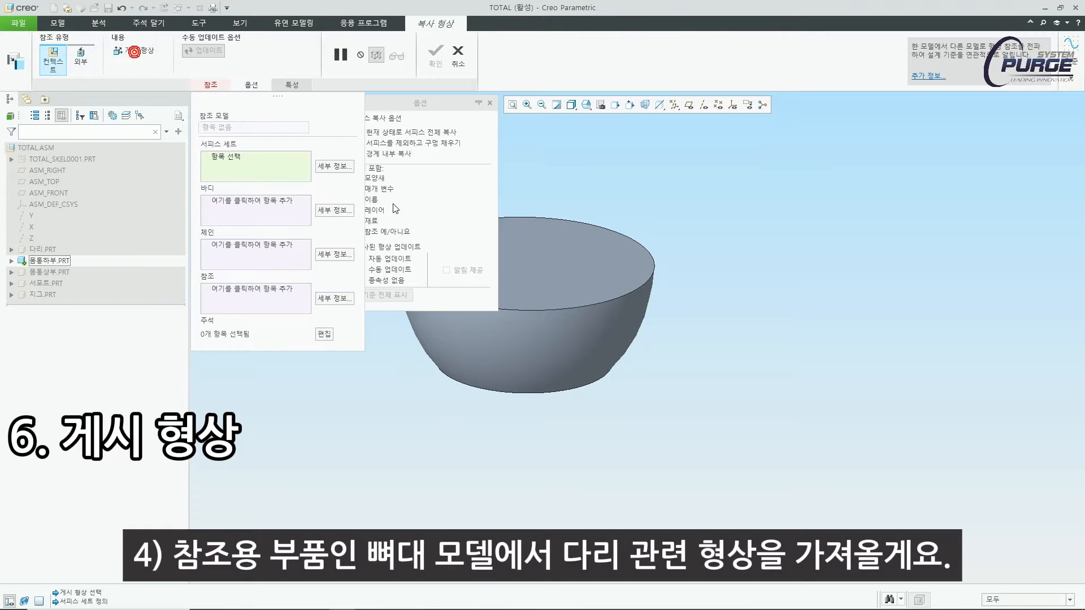
left_click(380, 188)
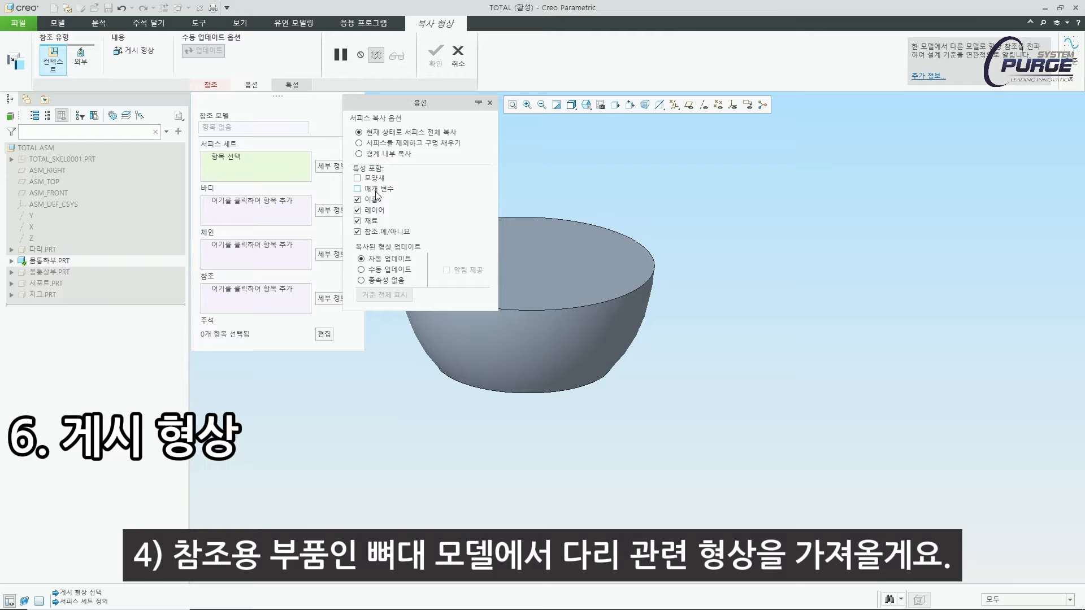
left_click(267, 192)
left_click(11, 160)
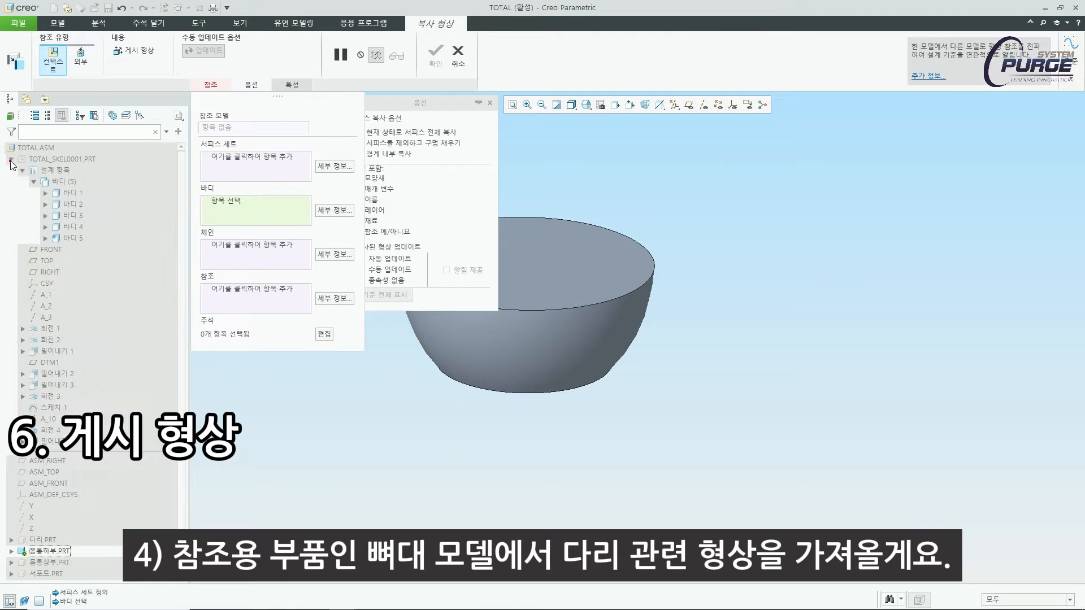
left_click(73, 215)
middle_click_drag(559, 388, 612, 389, "shift")
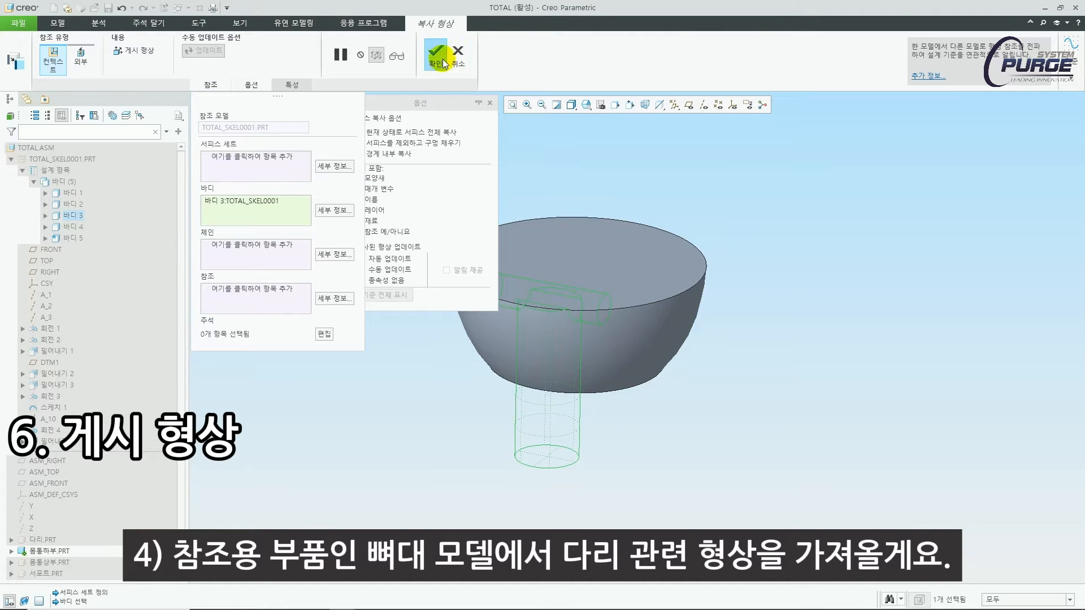
left_click(442, 59)
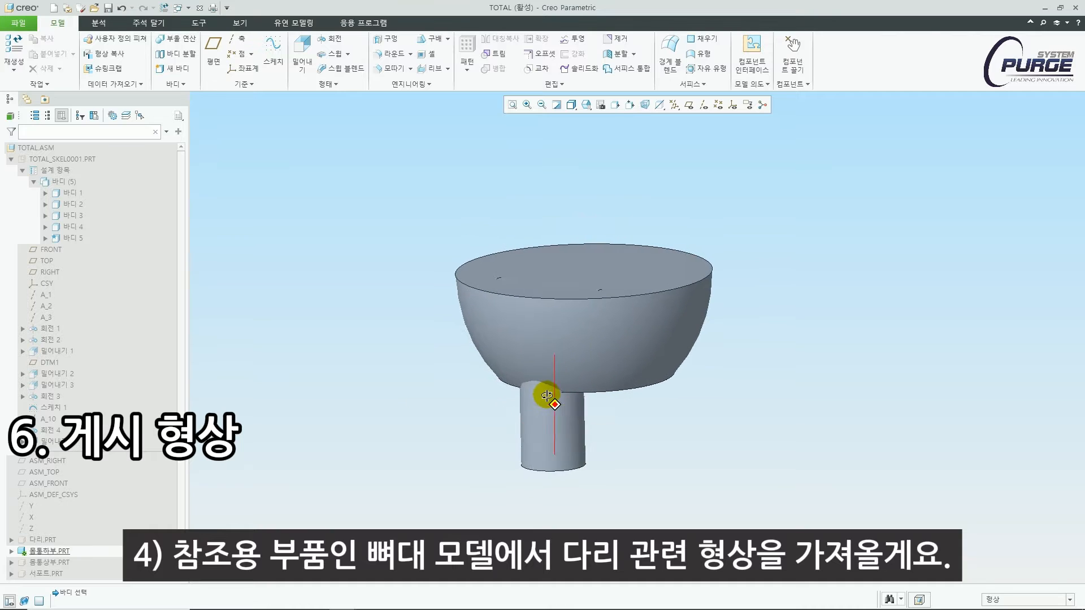
left_click(614, 438)
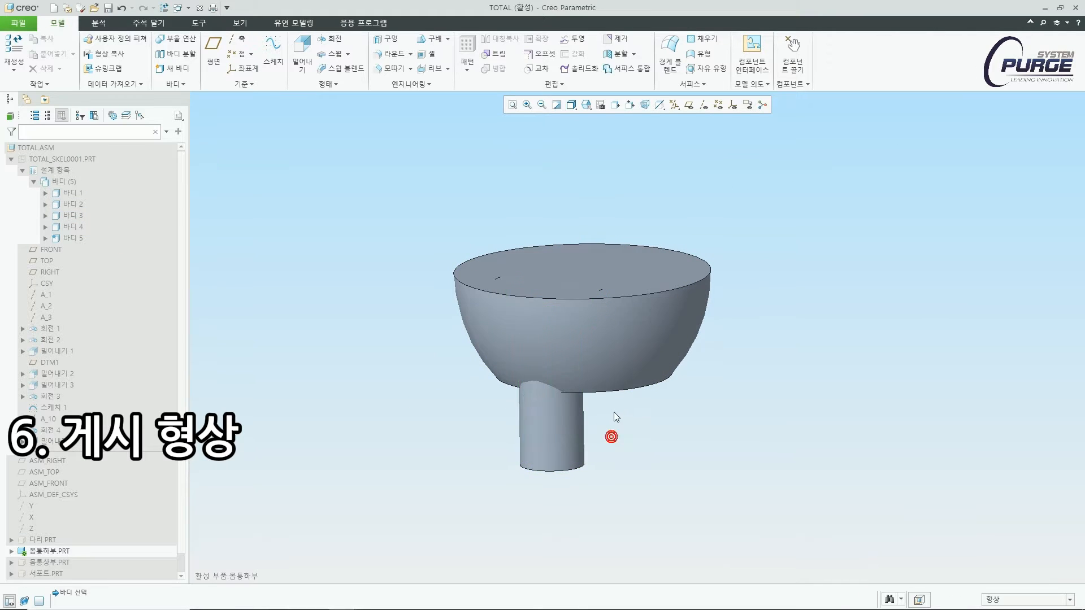
key("ctrl+g")
left_click(512, 424)
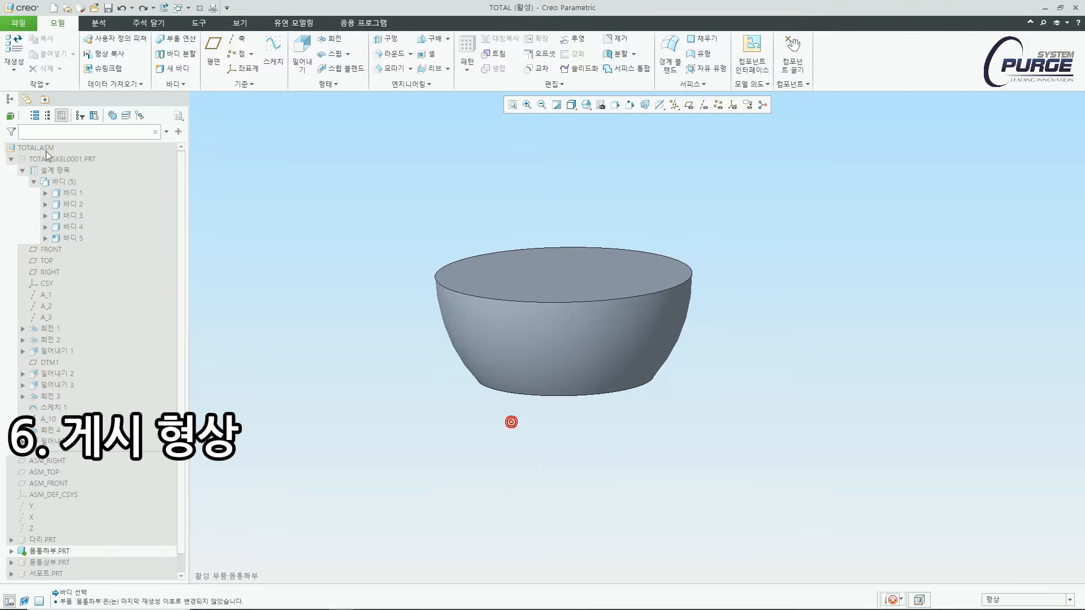
Reactivate the total assembly and open the skeleton part TOTAL_SKEL0001 in its own window
key("ctrl+a")
left_click(48, 159)
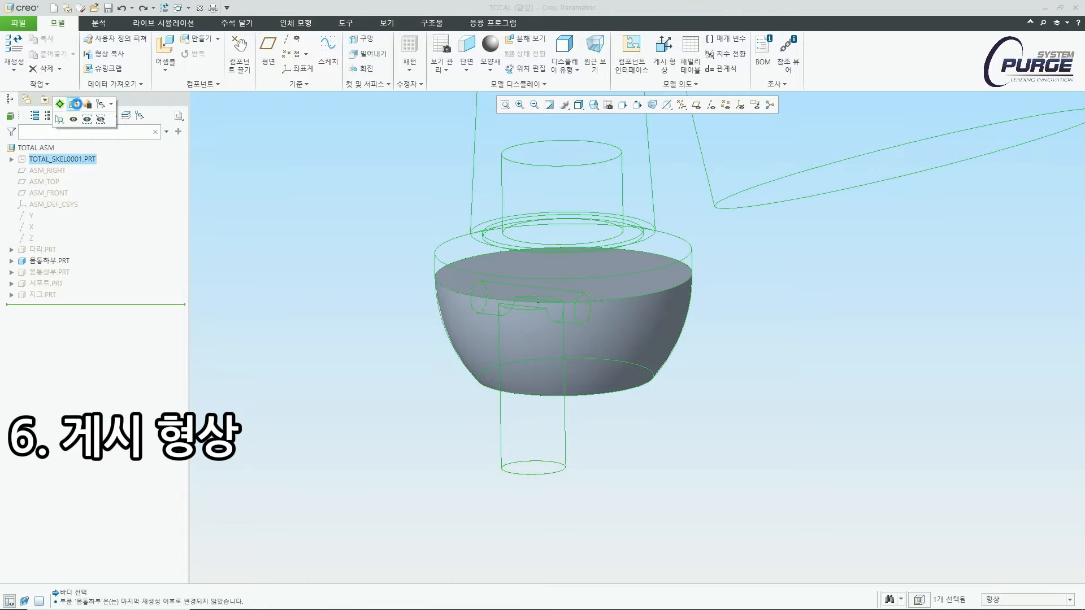
left_click(75, 104)
middle_click_drag(443, 277, 558, 249, "shift")
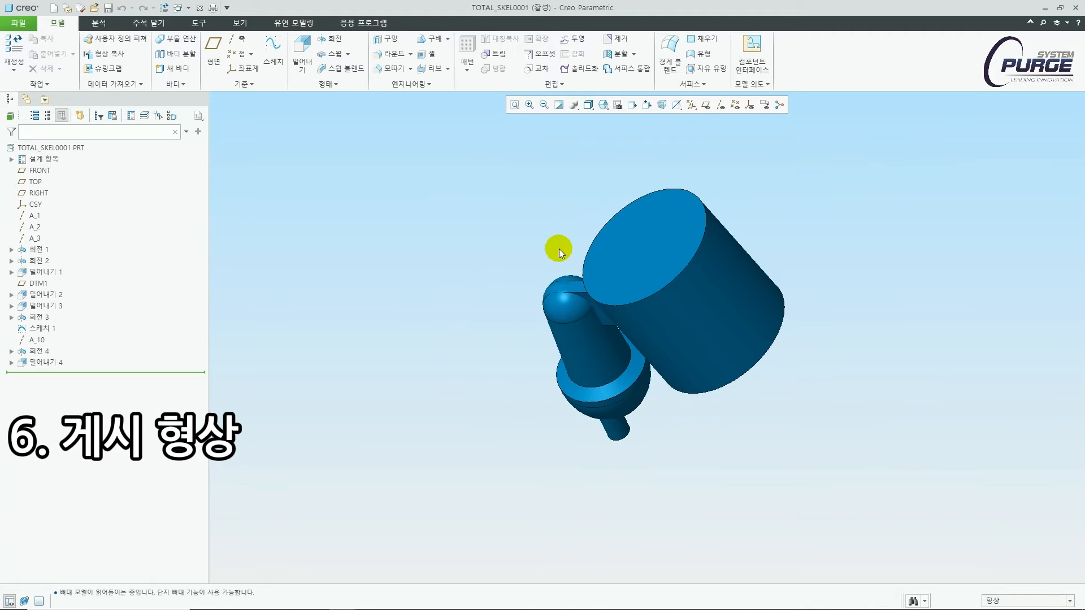
Start a Publish Geometry feature in the skeleton and add the leg body 바디 3 to its body set
left_click(755, 83)
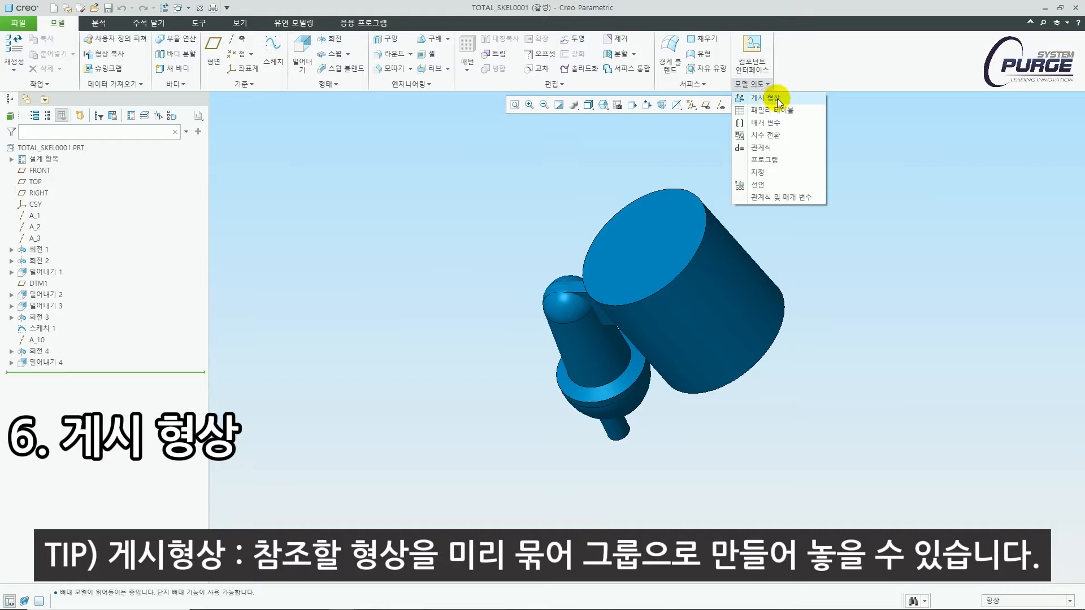
left_click(760, 98)
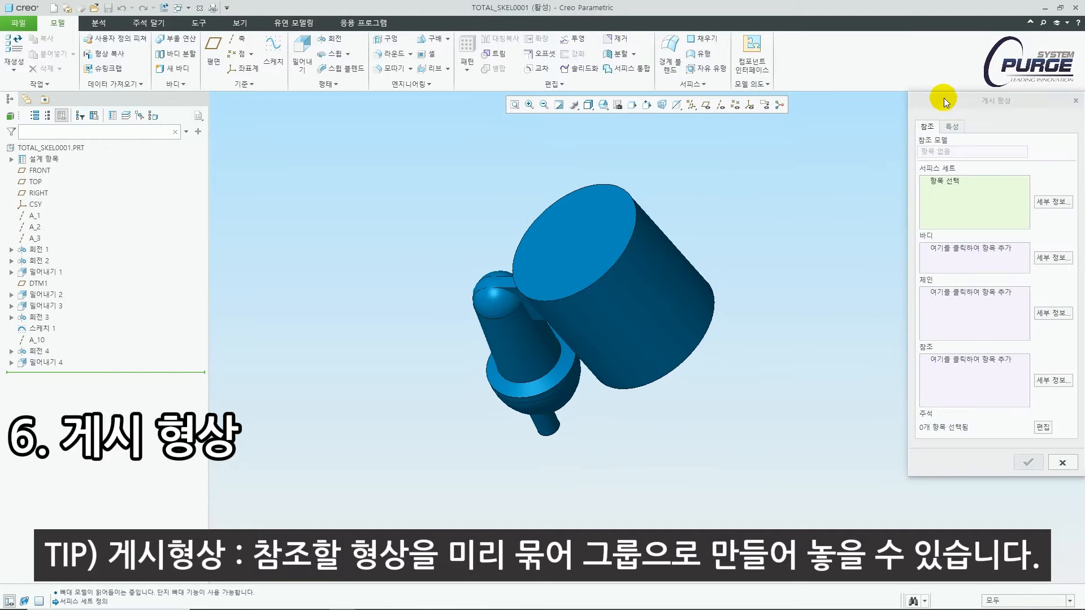
left_click_drag(945, 102, 826, 154)
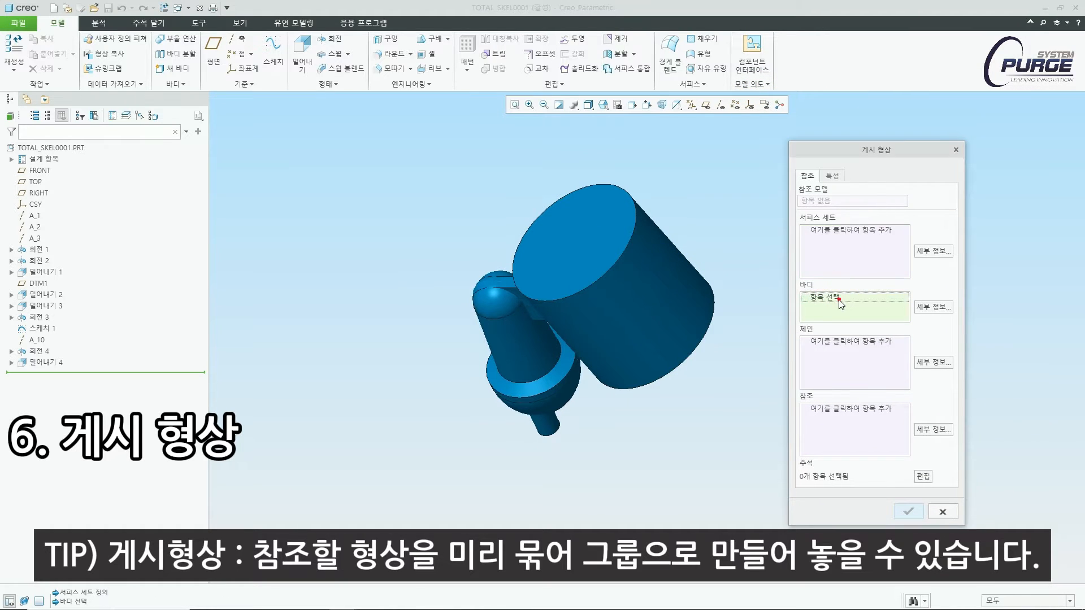
middle_click_drag(670, 317, 623, 283)
scroll(512, 362, "down", 3)
middle_click_drag(513, 364, 537, 283)
left_click(472, 447)
Display the axes and add the leg's side-pin and shaft axes as references of the published geometry
left_click(721, 105)
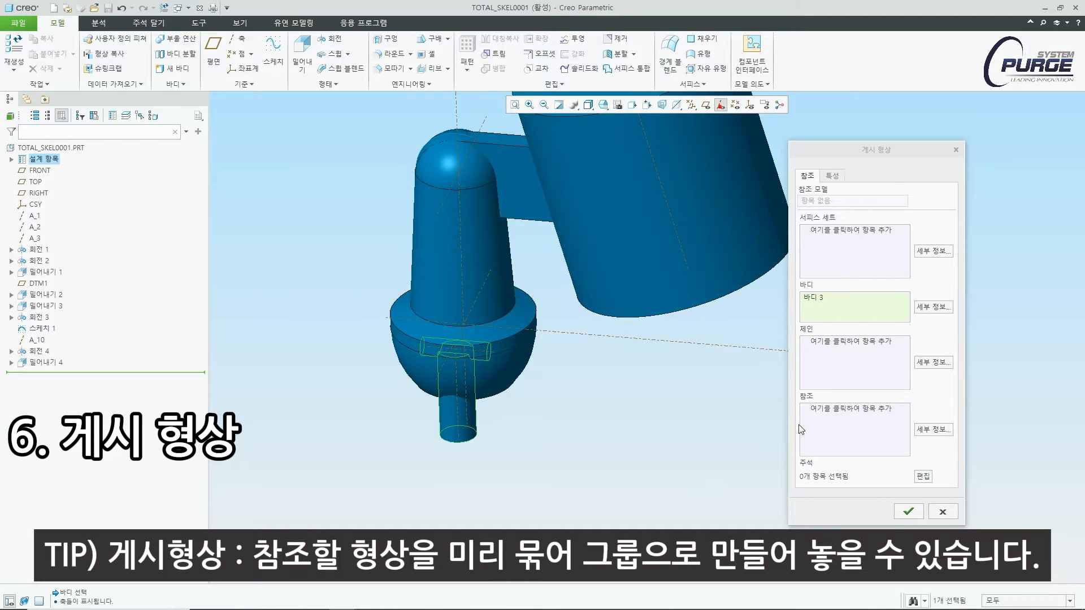
left_click(802, 430)
scroll(459, 351, "down", 3)
left_click(529, 359)
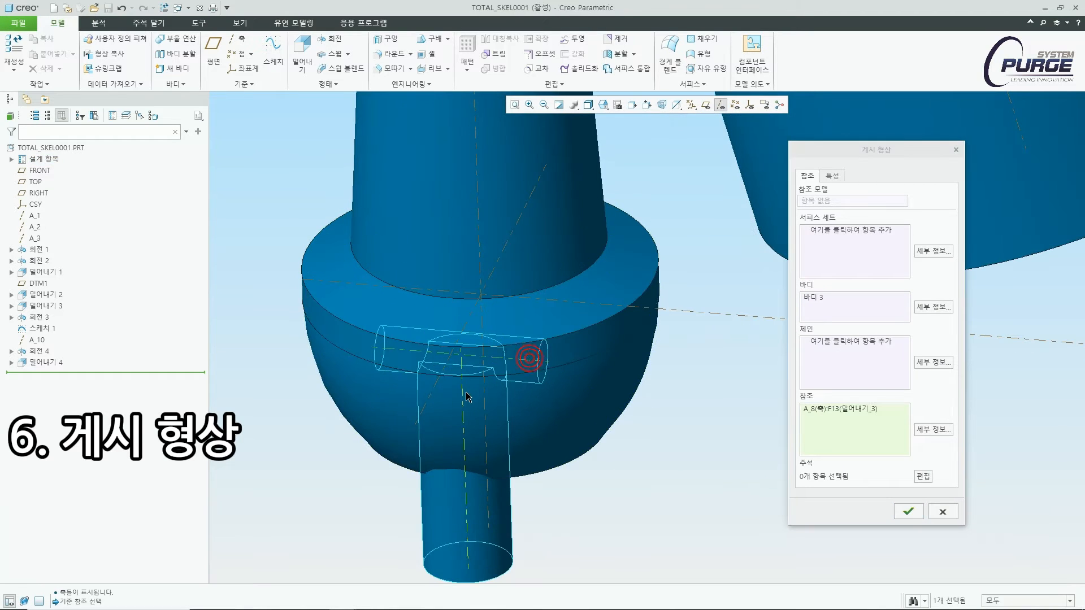
middle_click_drag(484, 392, 605, 363)
Name the published geometry 다리_게시형상 and complete the feature
left_click(840, 180)
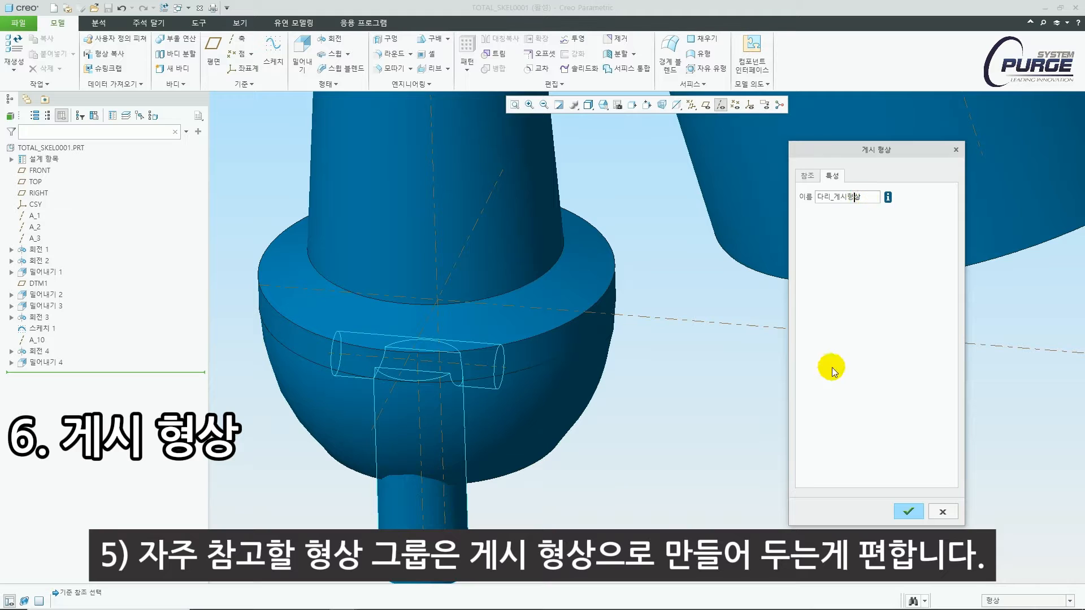
left_click(908, 511)
middle_click_drag(739, 375, 777, 385, "shift")
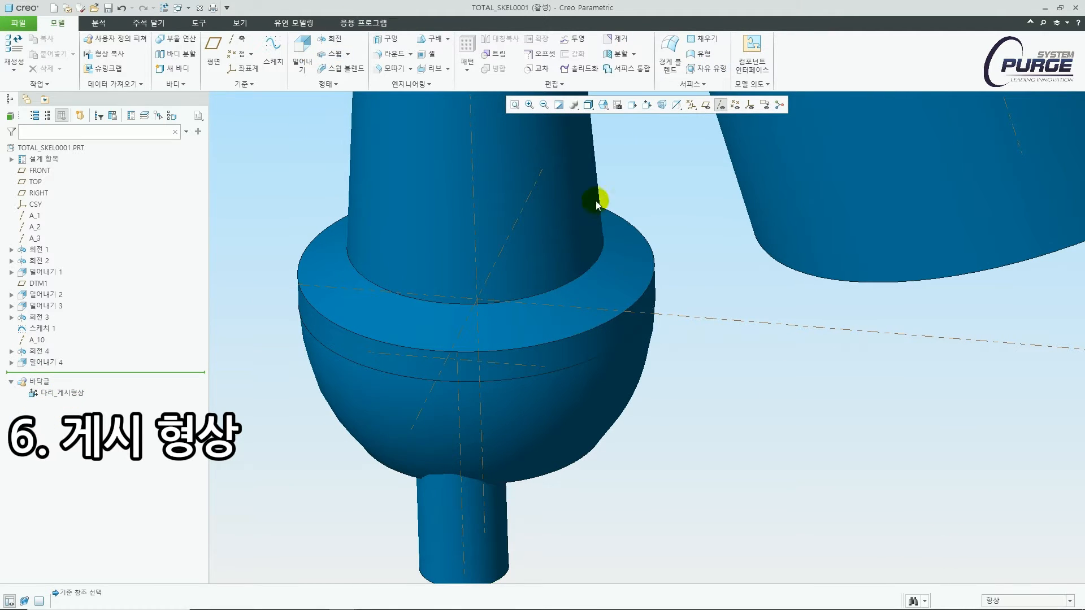
Close the skeleton window and activate the 몸통하부 part in the total assembly
middle_click_drag(596, 205, 649, 204, "shift")
left_click(199, 7)
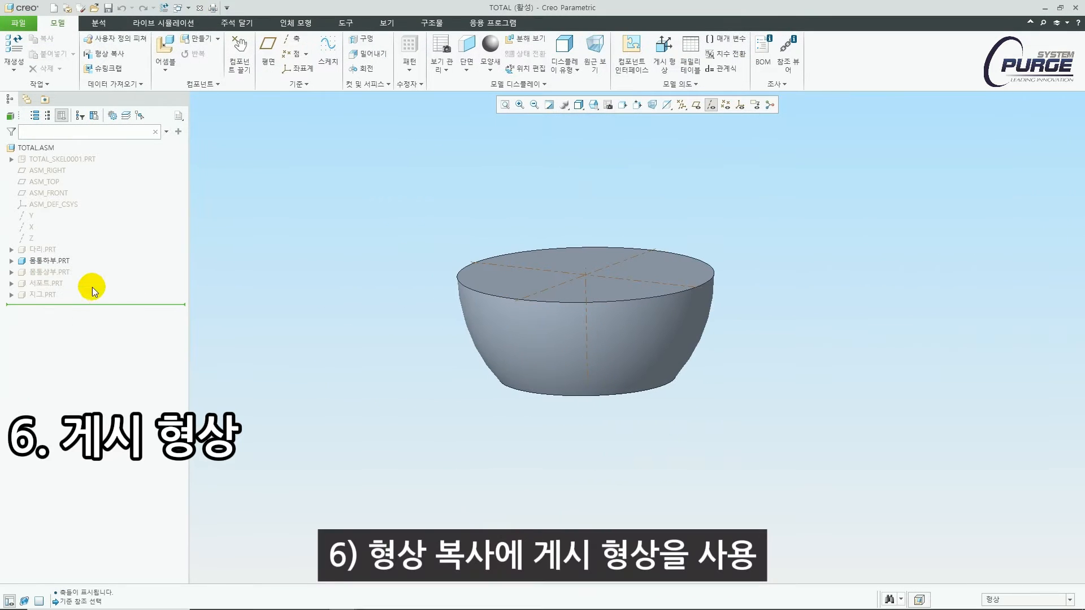
left_click(49, 260)
left_click(72, 209)
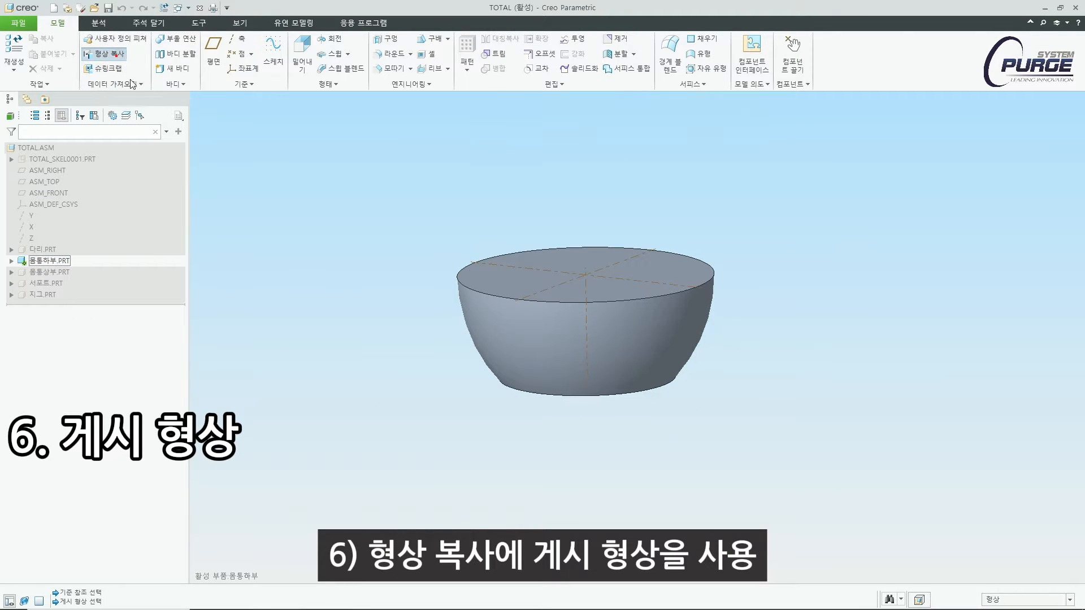
Copy the skeleton's published geometry 다리_게시형상 into the 몸통하부 part with Copy Geometry
left_click(104, 55)
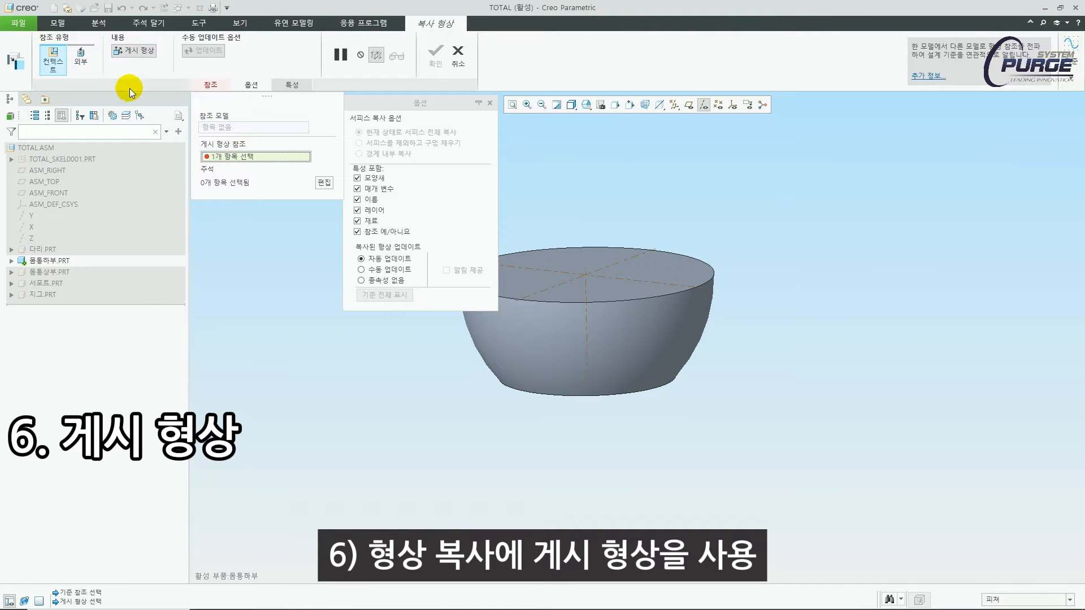
left_click(11, 159)
scroll(57, 453, "down", 3)
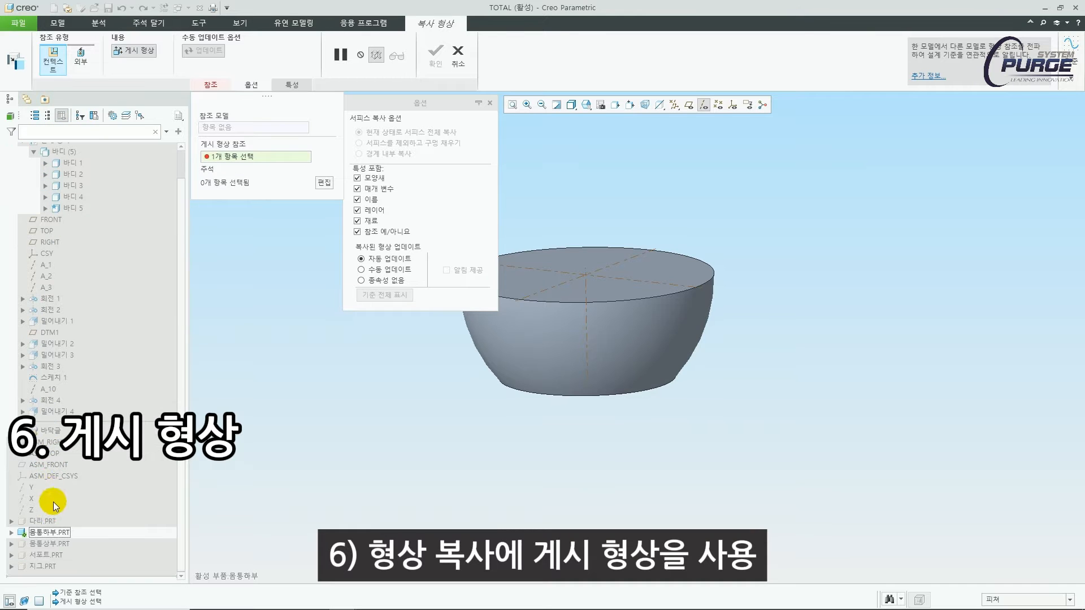
left_click(63, 442)
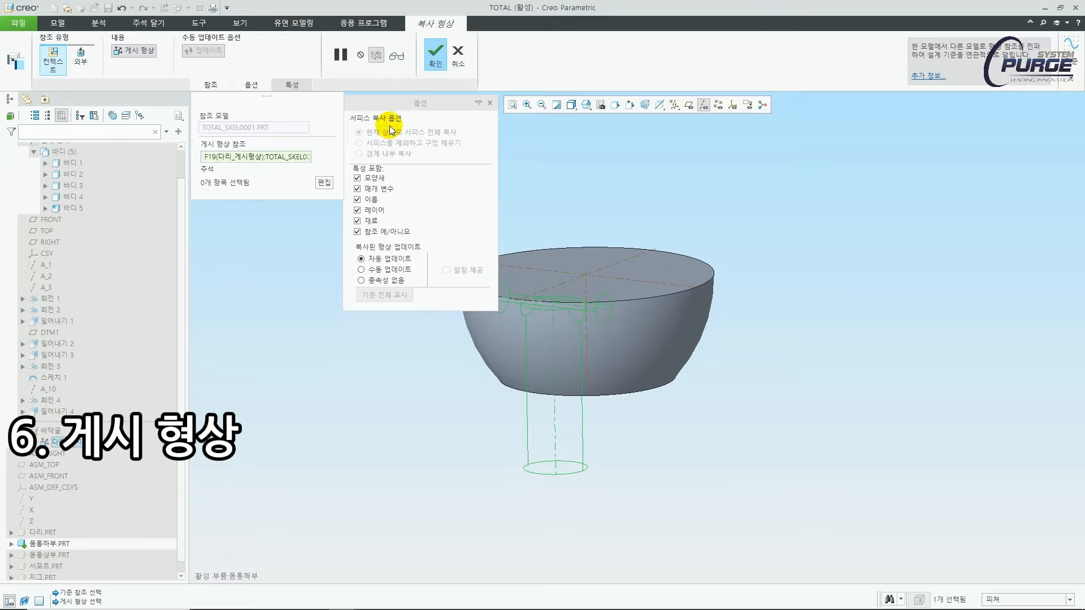
left_click(433, 60)
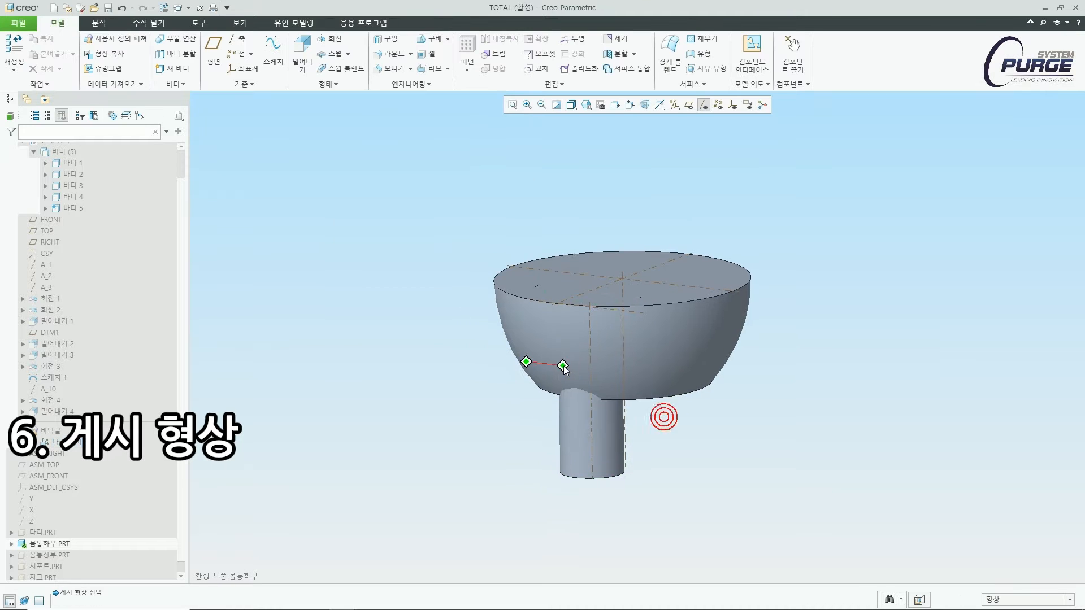
Check the copied leg geometry from below and open the 몸통하부 part in its own window
middle_click_drag(603, 448, 625, 329)
left_click(586, 445)
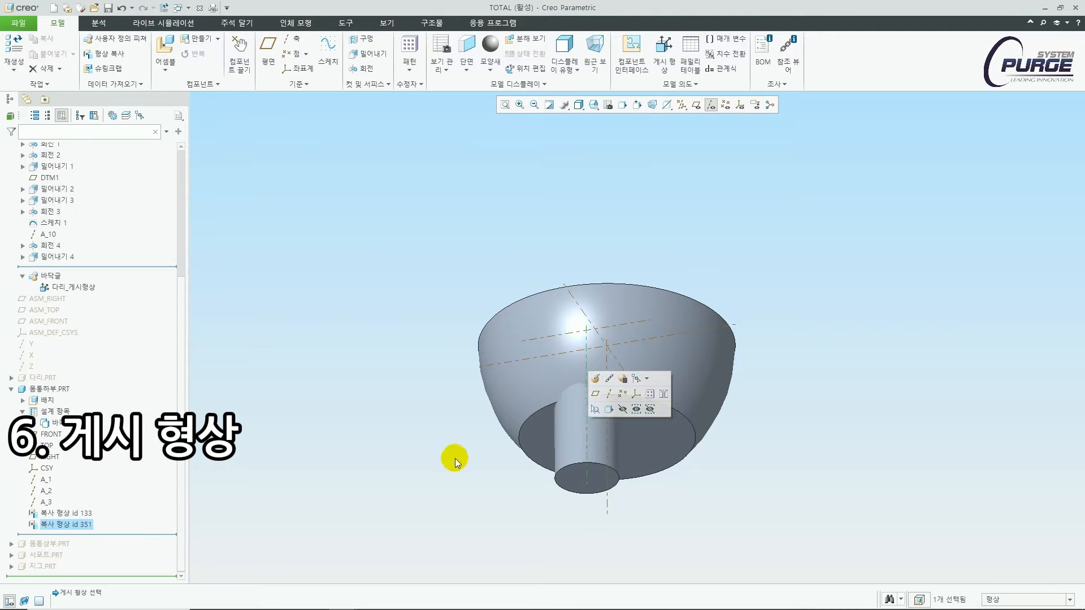
left_click(444, 459)
left_click(47, 389)
left_click(69, 339)
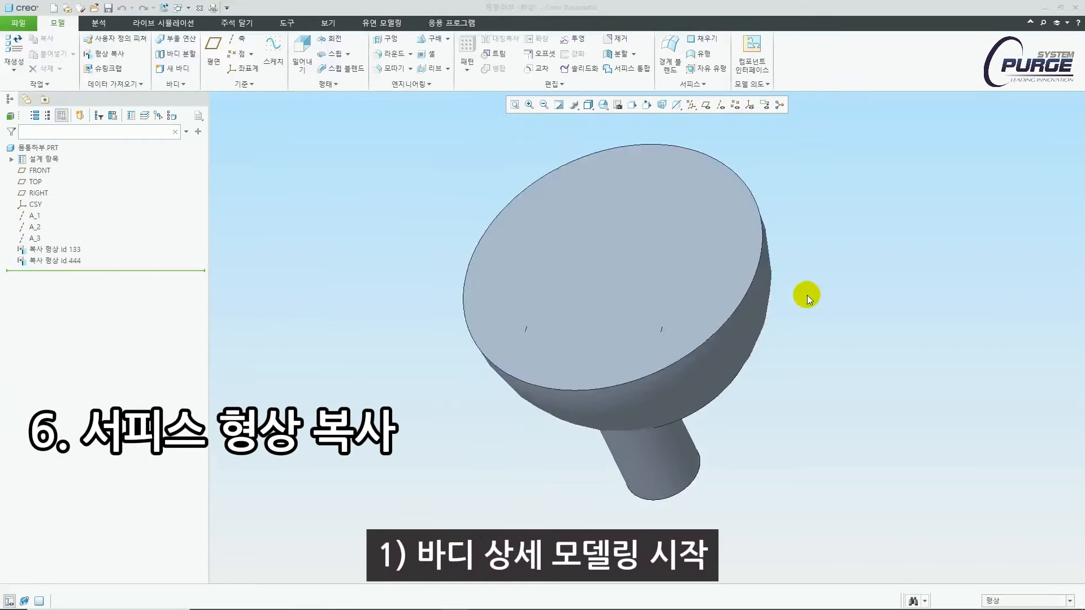
Expand the body list of the 몸통하부 part and delete the empty body 바디 3
middle_click_drag(806, 293, 786, 295, "shift")
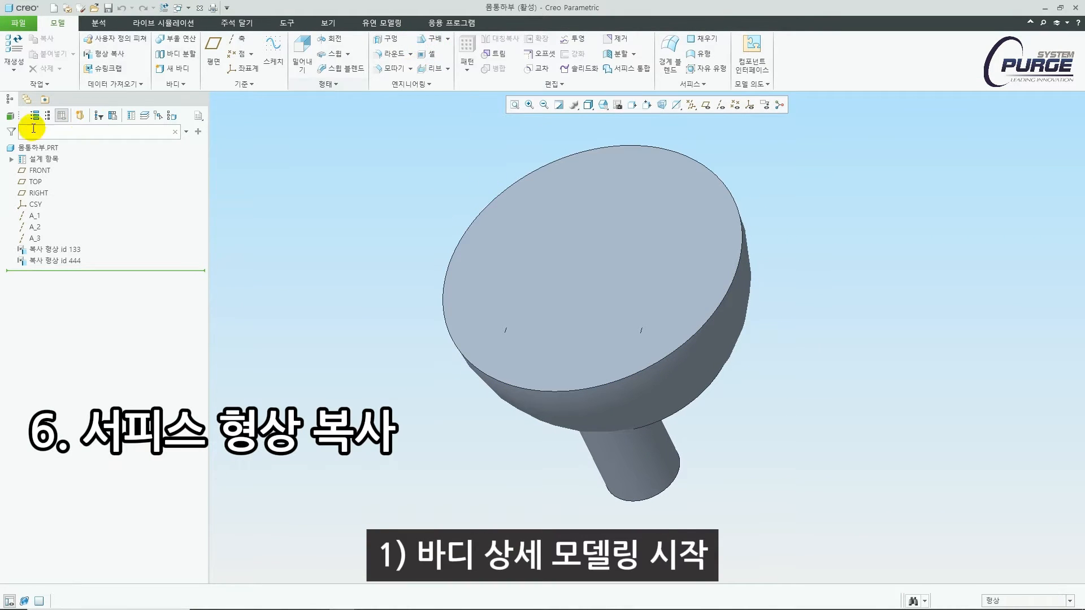
left_click(12, 159)
left_click(57, 193)
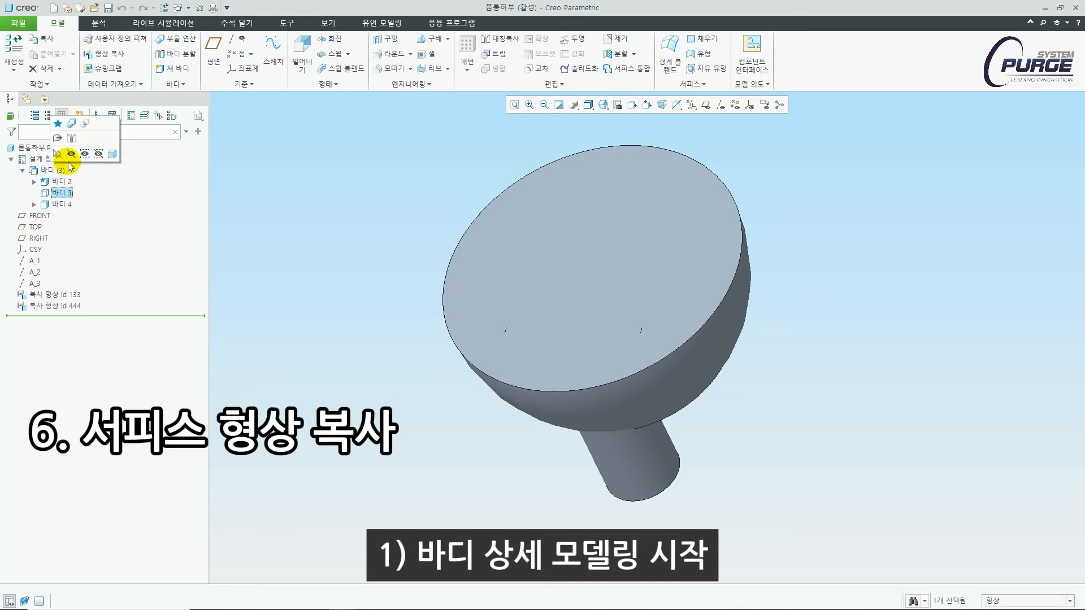
left_click(70, 155)
Rename the copied leg body 바디 4 as 다리
left_click(63, 192)
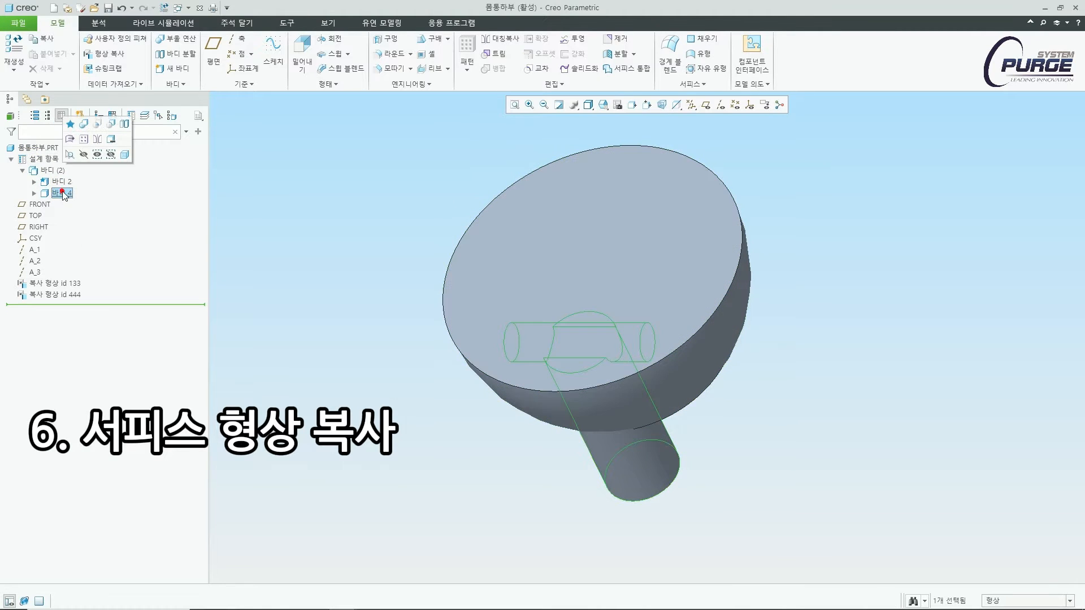
right_click(61, 193)
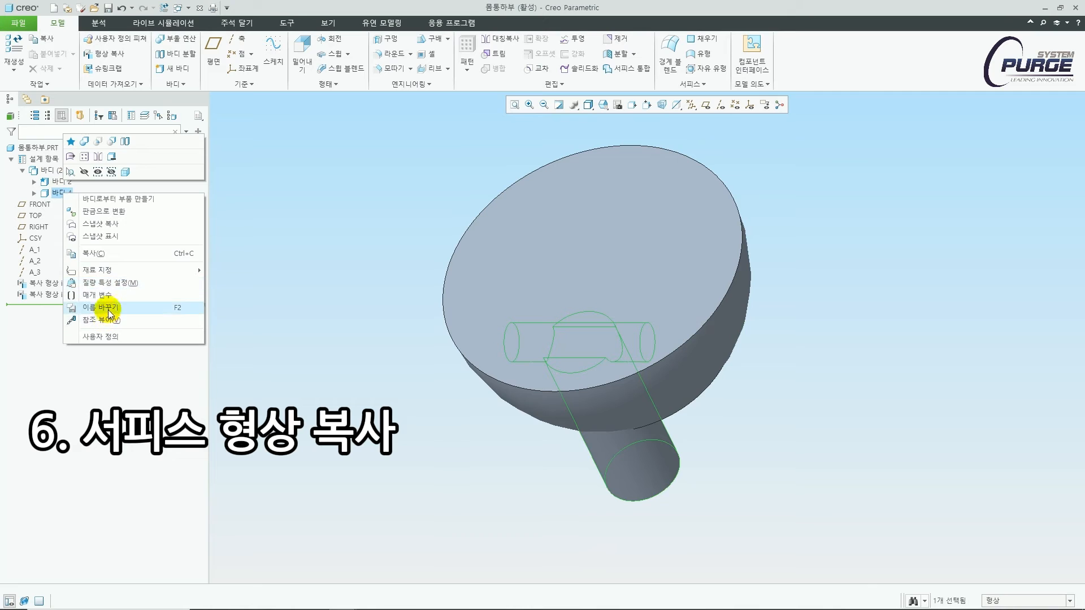
left_click(107, 308)
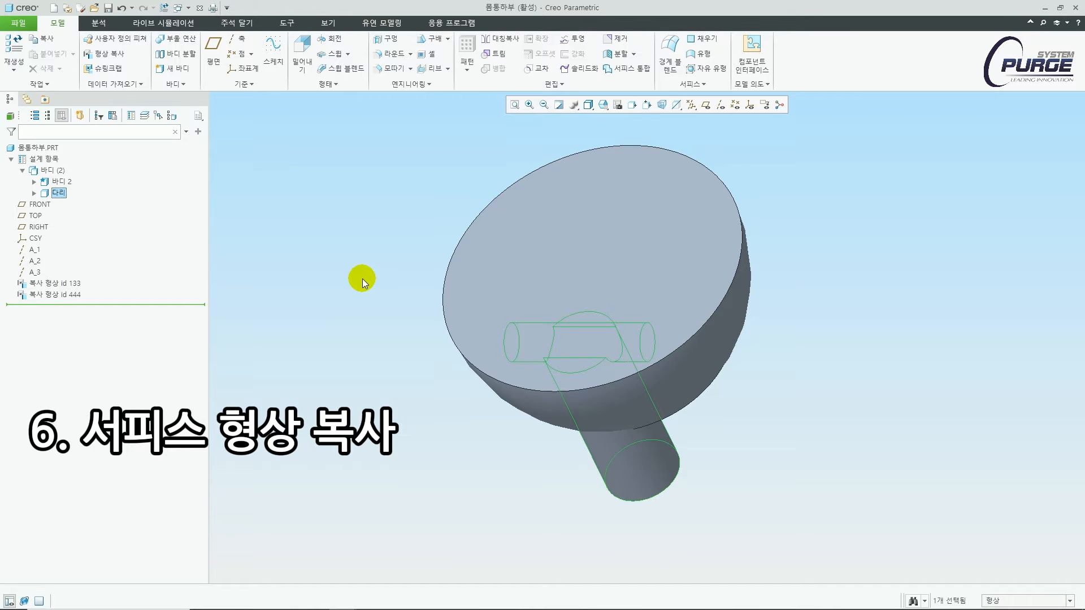
type("다리")
Shell 바디 2 to a wall thickness of 2, removing its flat circular top face
left_click(63, 181)
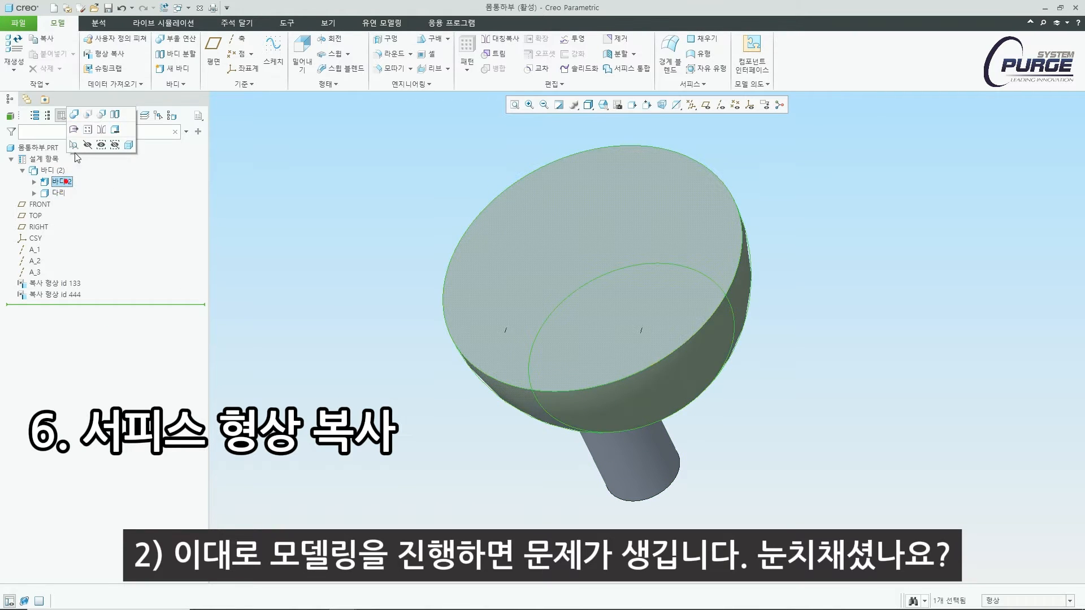
left_click(312, 209)
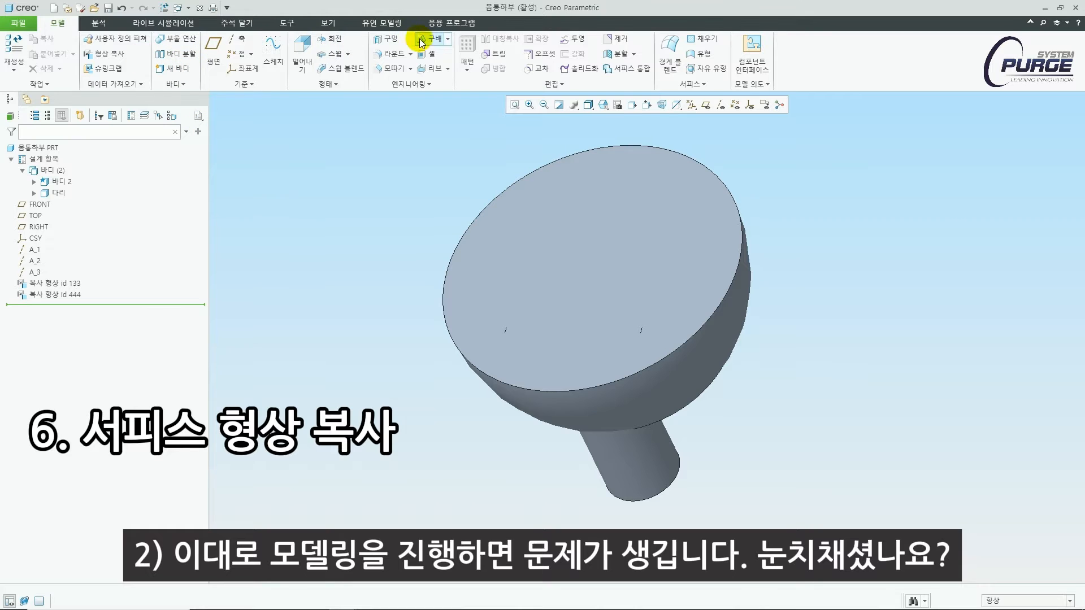
left_click(428, 65)
left_click(573, 164)
double_click(80, 61)
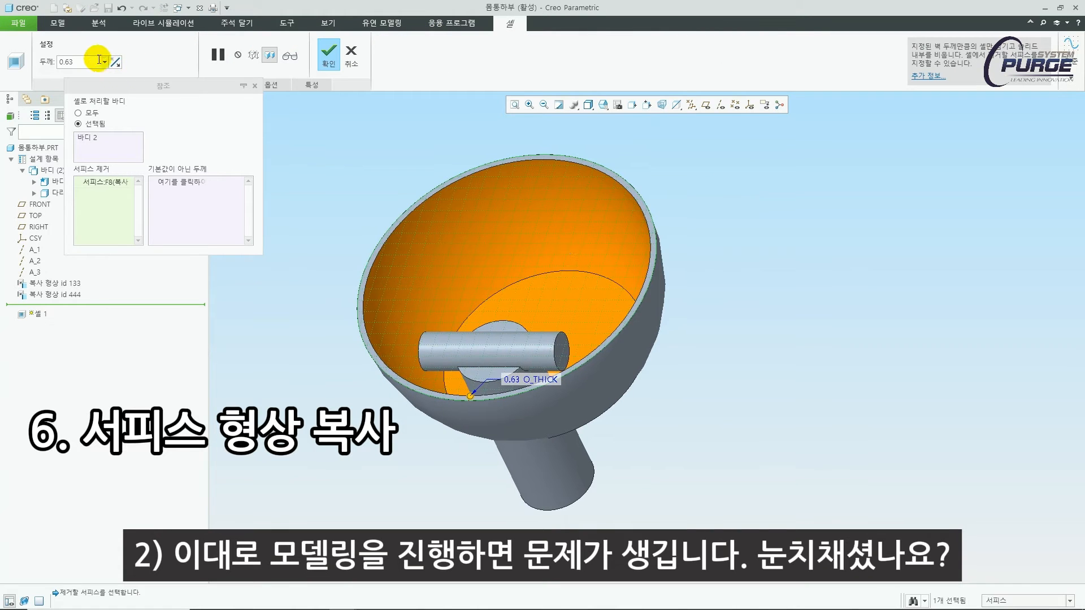
type("2")
key("Return")
middle_click(764, 189)
middle_click_drag(518, 324, 535, 351)
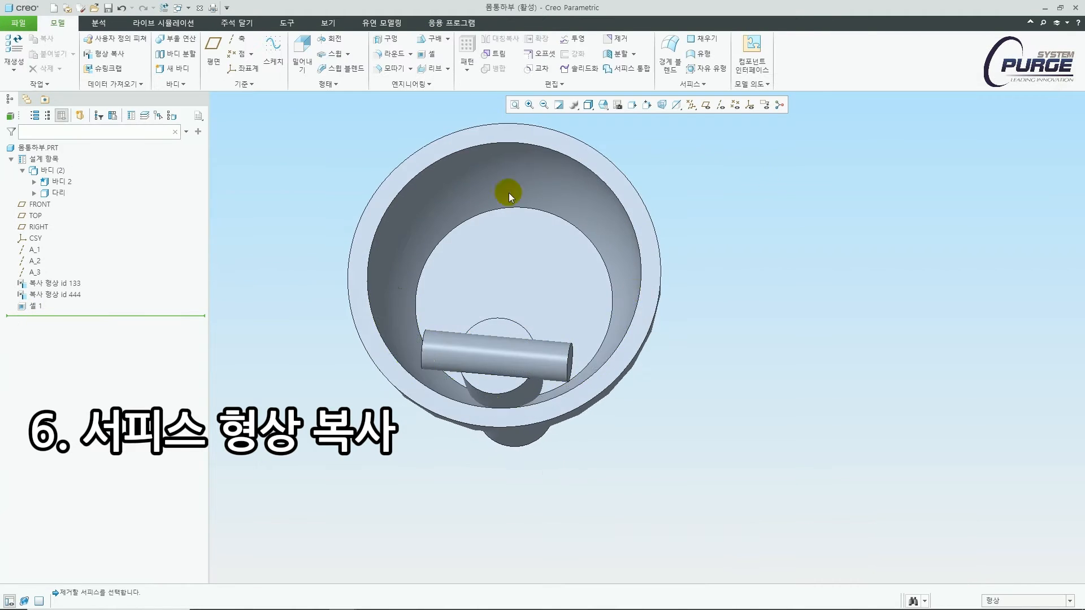
mouse_move(447, 354)
middle_mouse_down()
mouse_move(456, 387)
mouse_move(501, 404)
middle_mouse_up()
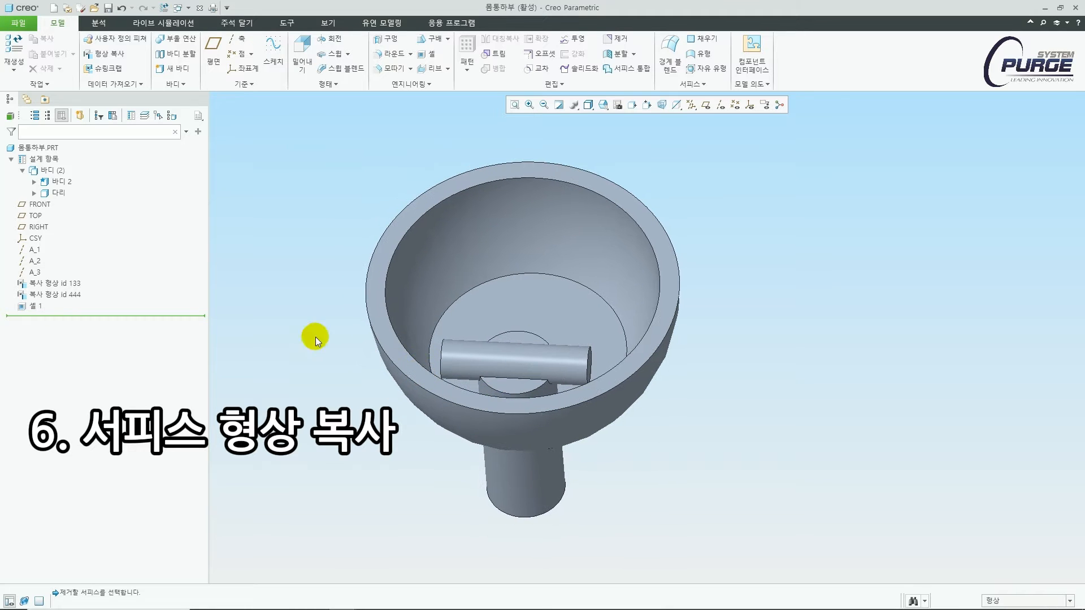
Measure the volume of the whole shelled part with the copied leg body included
left_click(308, 334)
left_click(99, 22)
left_click(256, 57)
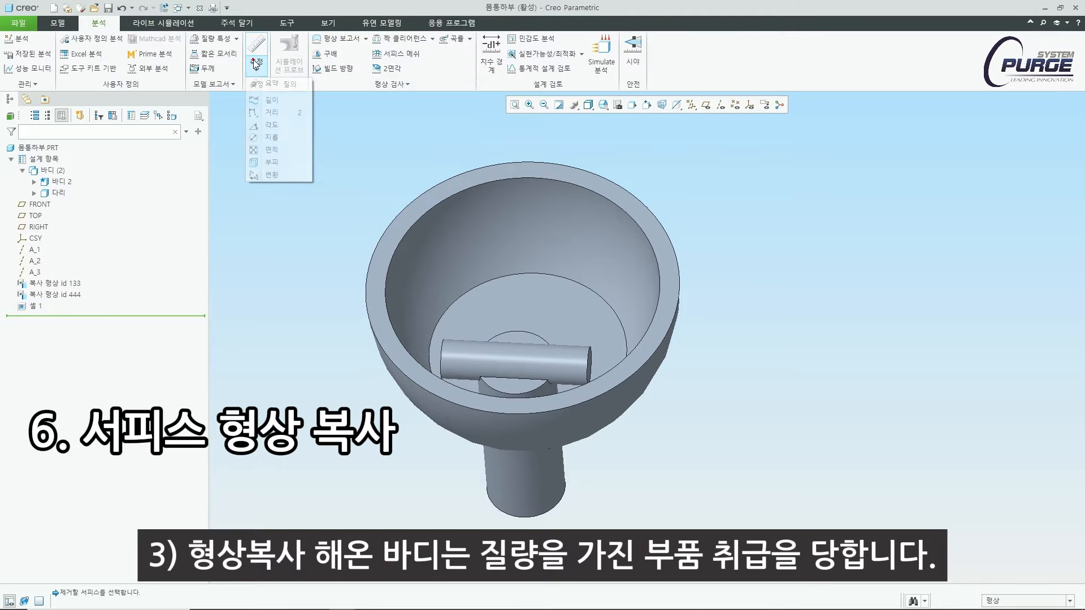
left_click(270, 163)
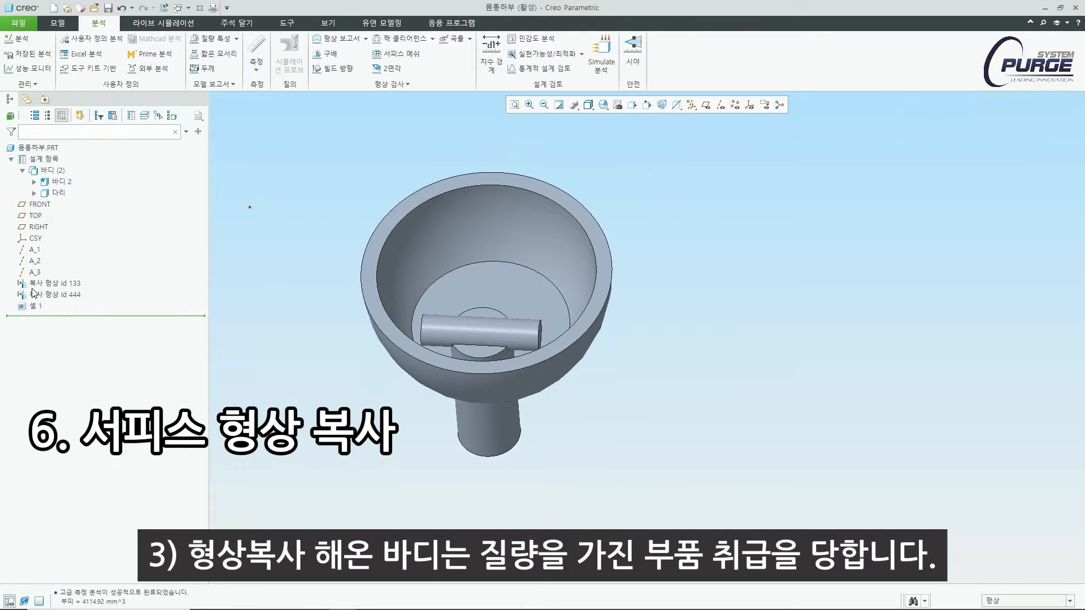
Temporarily suppress the leg copy feature 복사 형상 id 444 and measure the part's volume without it
left_click(55, 295)
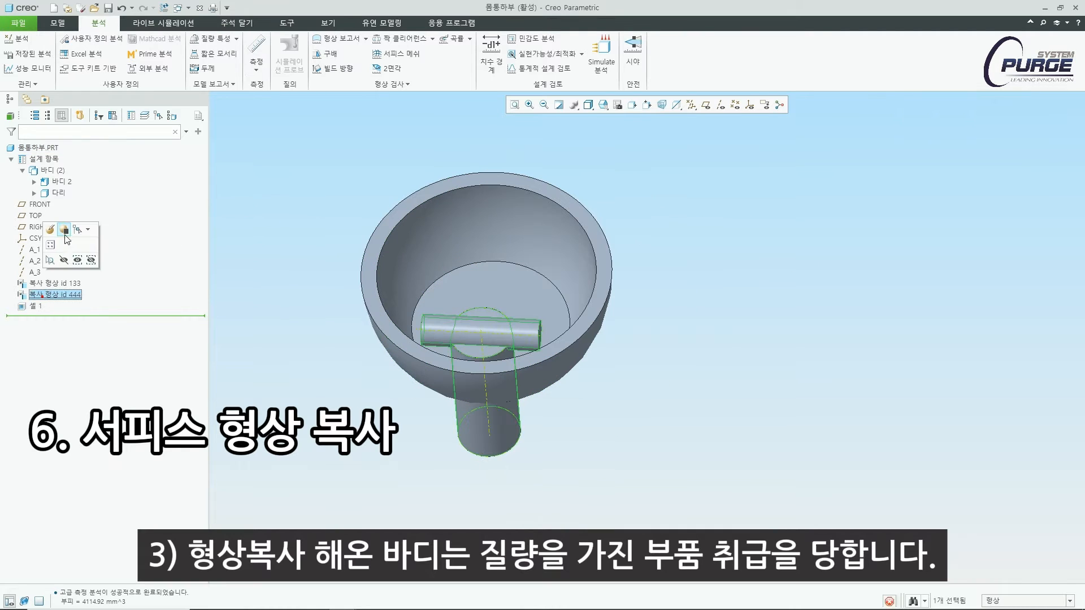
left_click(66, 229)
left_click(579, 335)
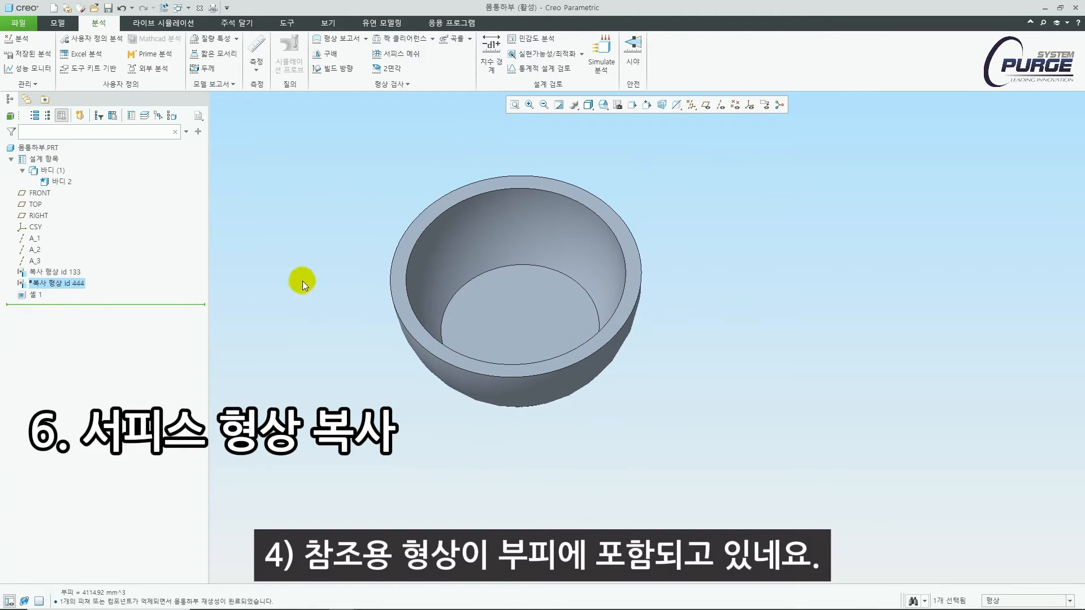
left_click(257, 65)
left_click(283, 164)
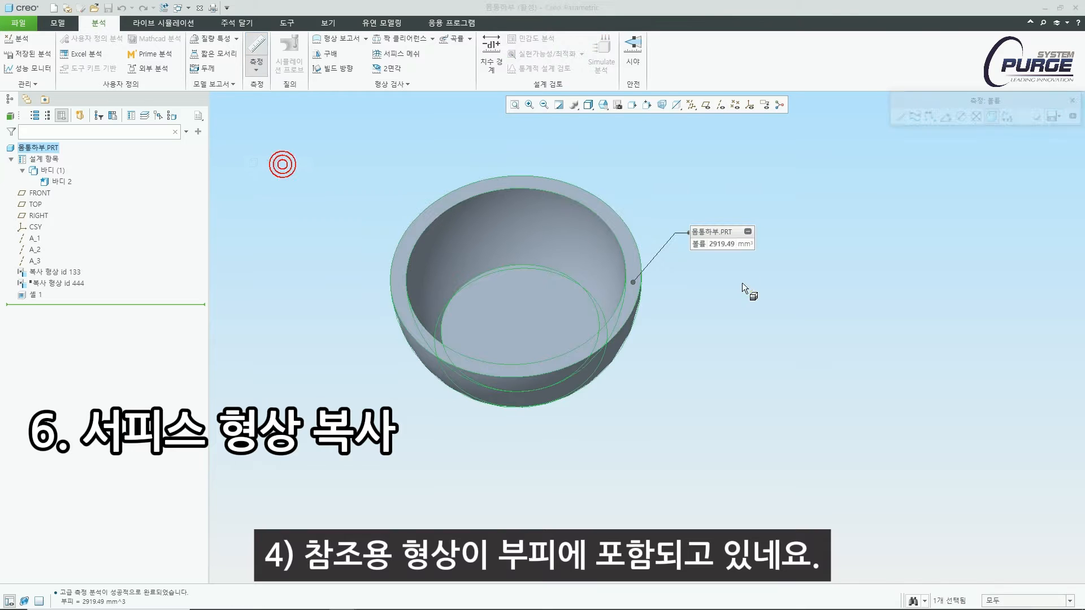
middle_click(721, 337)
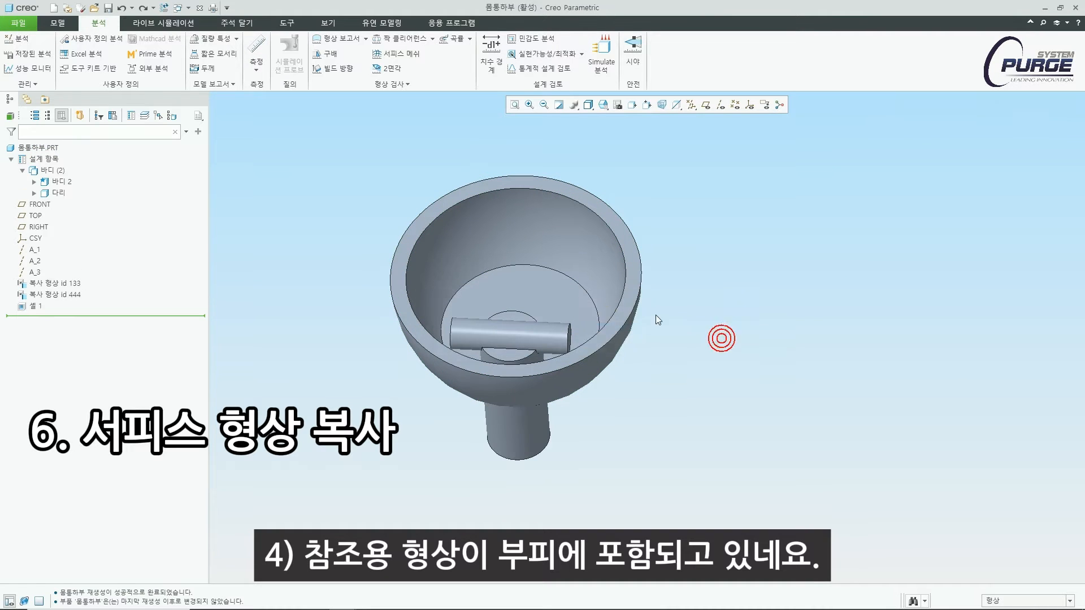
Close the 몸통하부 window and open the skeleton TOTAL_SKEL0001 from the total assembly
middle_click_drag(331, 310, 361, 293)
left_click(199, 7)
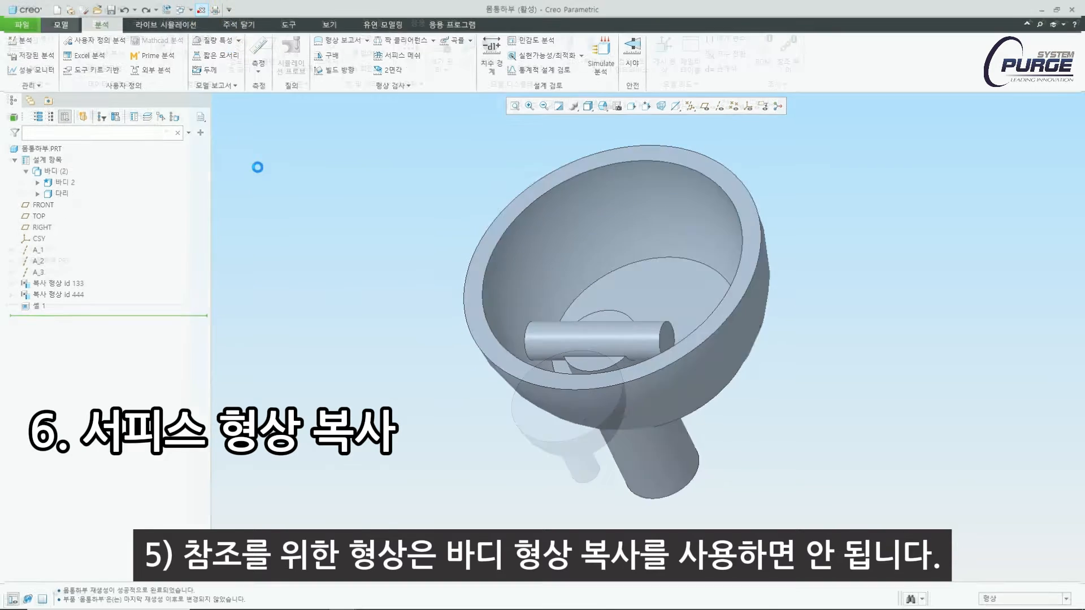
left_click(76, 160)
left_click(97, 108)
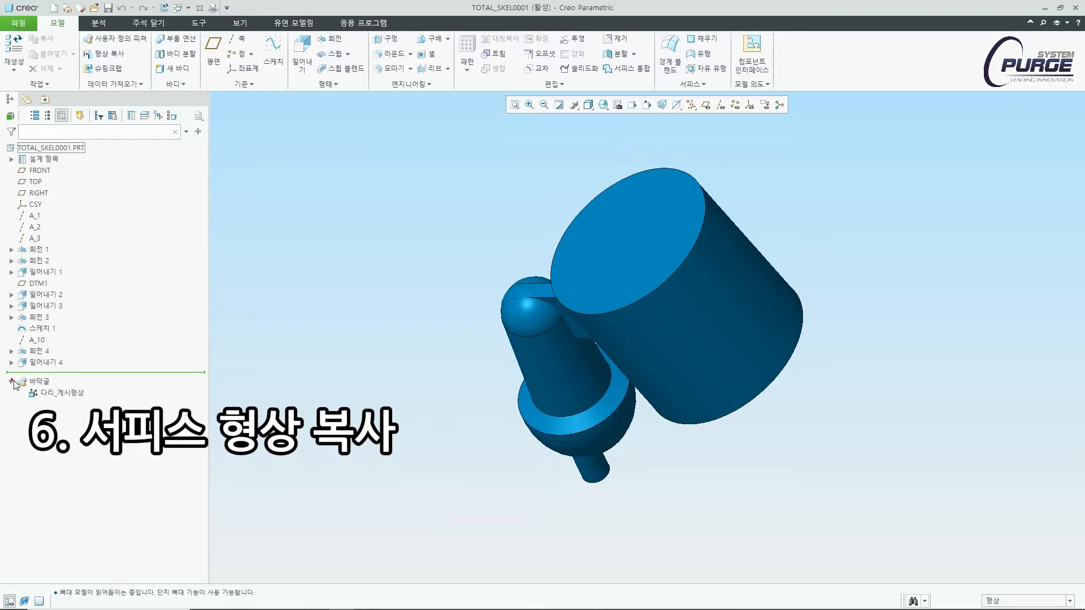
Redefine the publish geometry 다리_게시형상 and remove 바디 3 from its body references
left_click(60, 322)
scroll(560, 384, "down", 3)
middle_click_drag(561, 386, 454, 291, "shift")
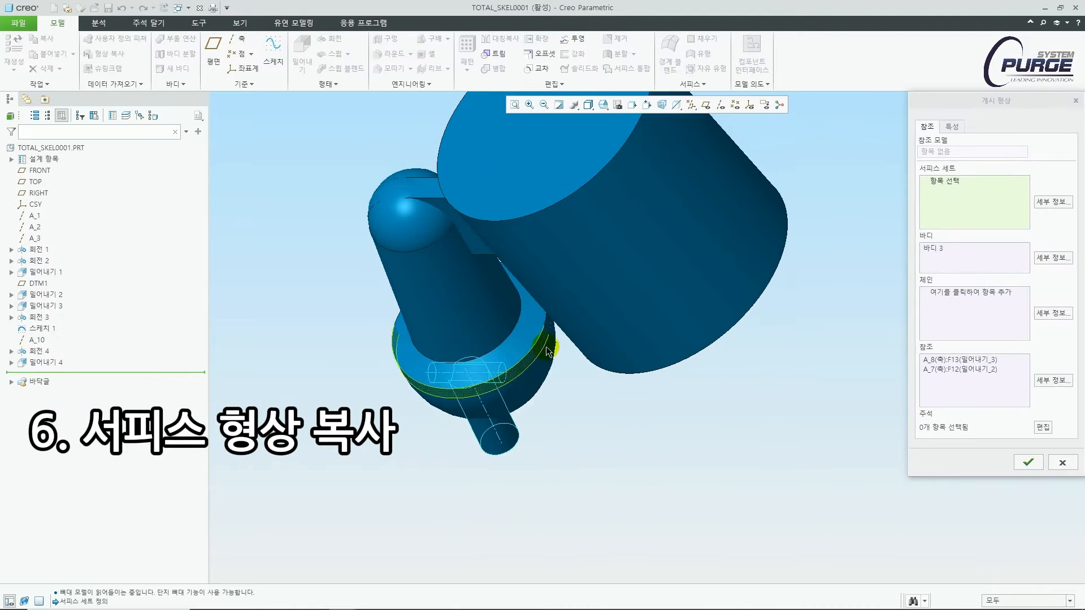
middle_click_drag(547, 346, 745, 317)
left_click(929, 250)
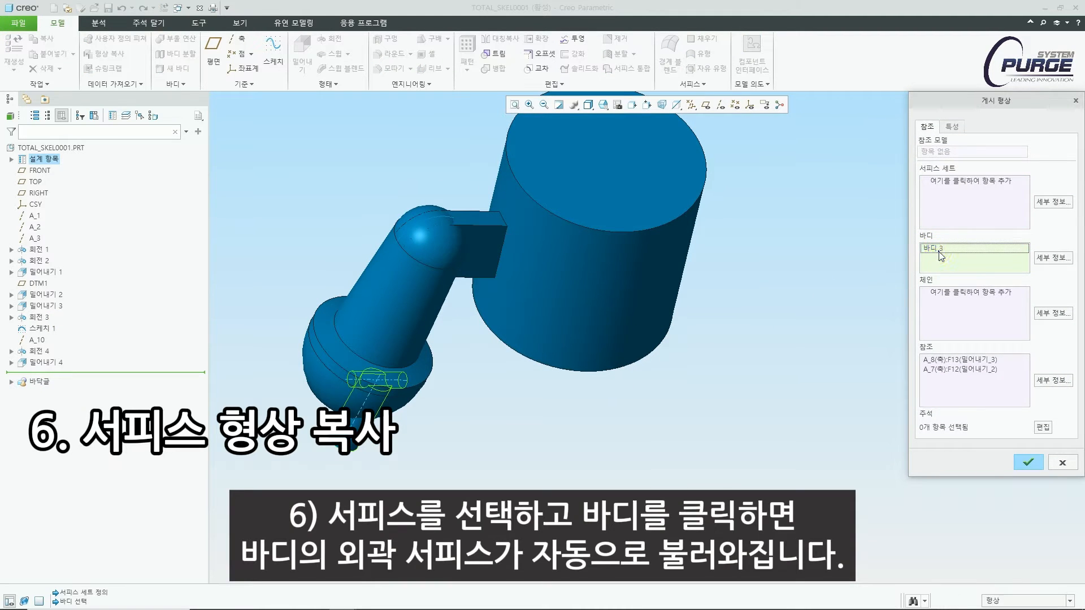
left_click(953, 257)
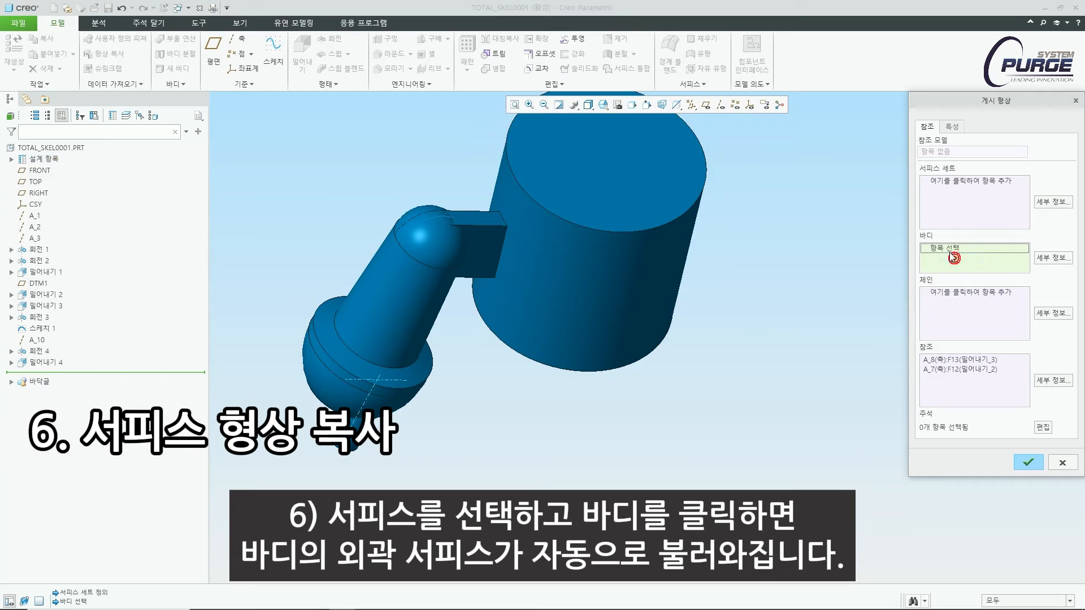
Add the outer surfaces of 바디 3 to the publish geometry's surface sets and accept the redefinition
left_click(11, 161)
left_click(22, 171)
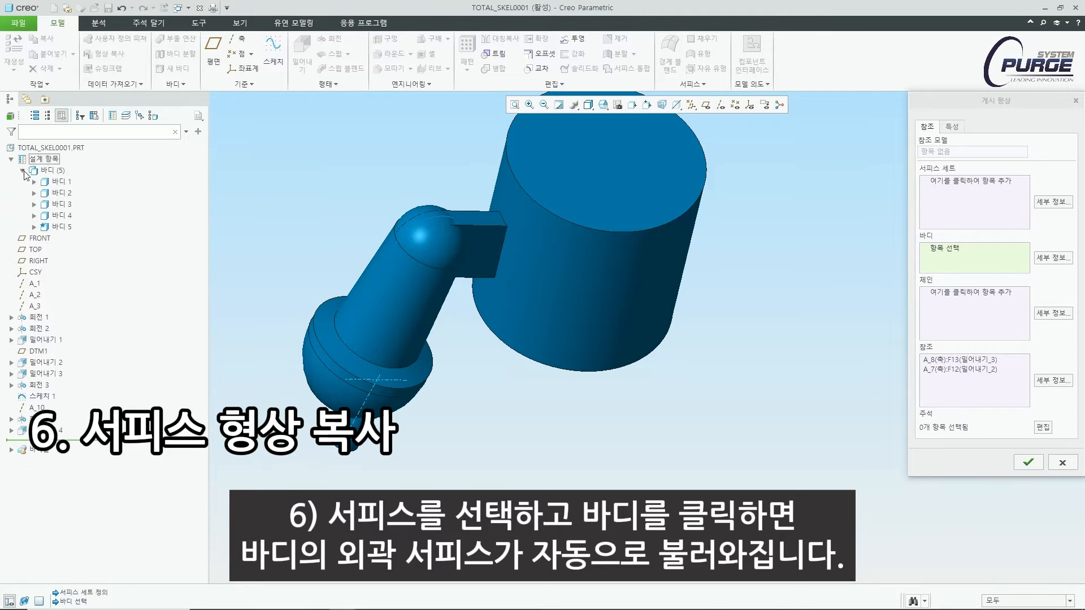
left_click(965, 197)
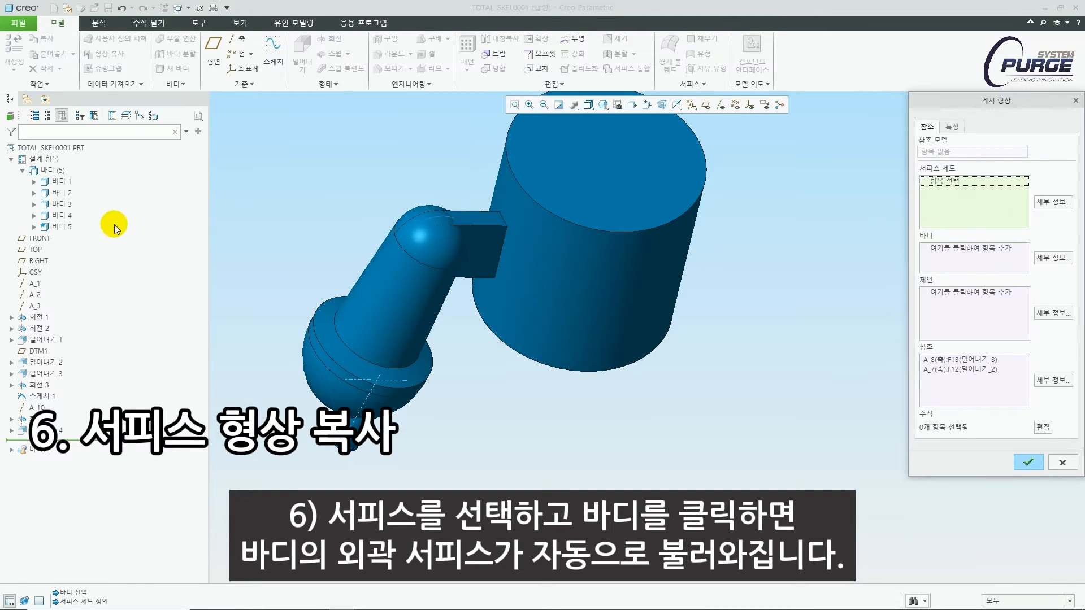
left_click(65, 206)
middle_click_drag(657, 385, 873, 217)
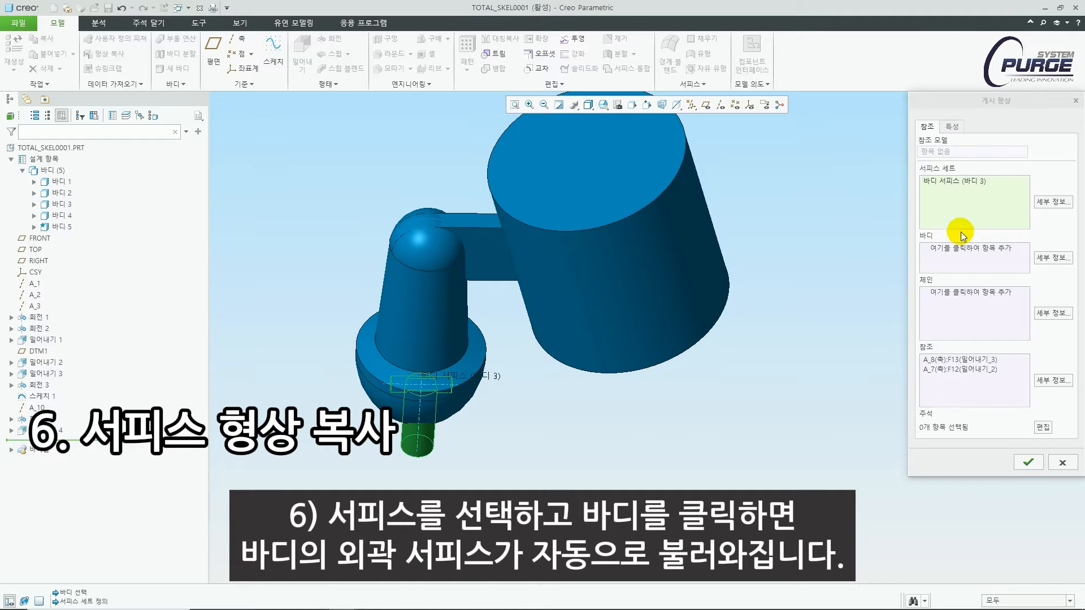
left_click(1027, 464)
Reopen the 몸통하부 part from the total assembly and regenerate it to update the copied leg geometry
left_click(179, 38)
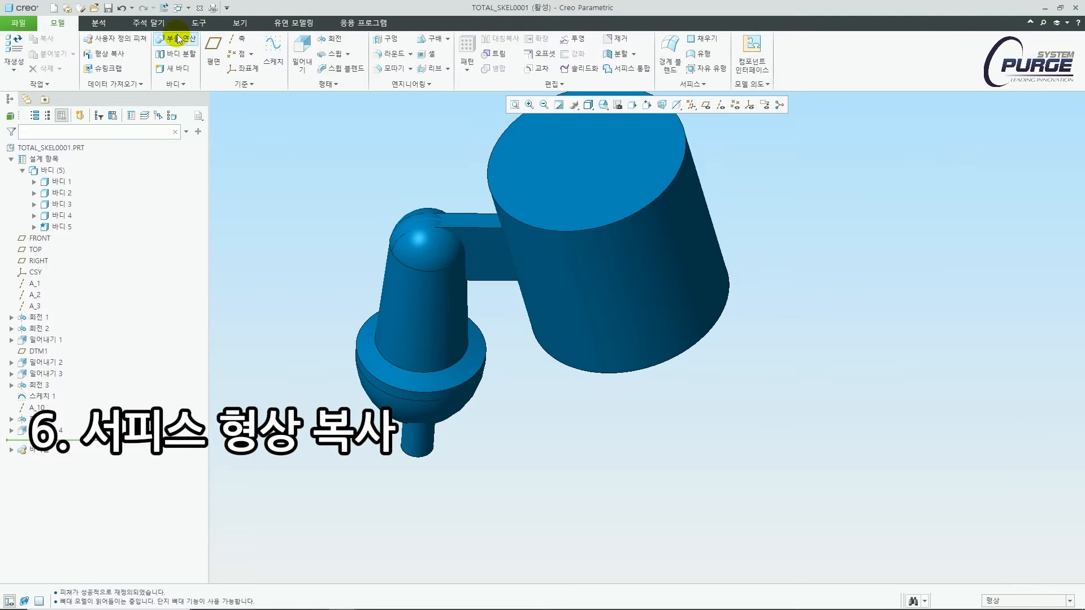
left_click(199, 8)
left_click(50, 260)
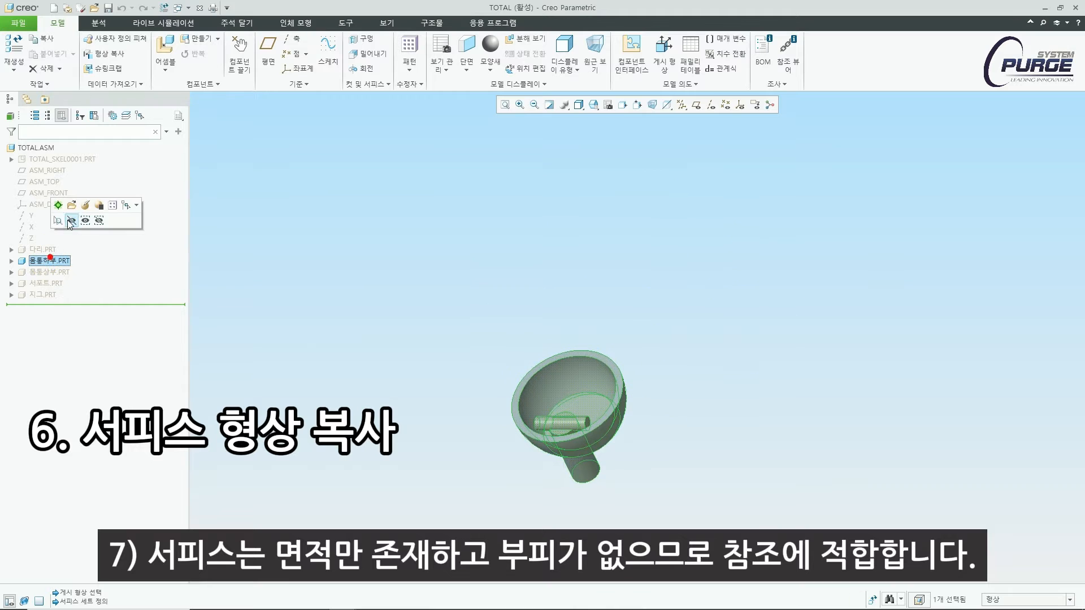
middle_click_drag(456, 373, 381, 337, "shift")
key("ctrl+g")
left_click(567, 314)
left_click(392, 108)
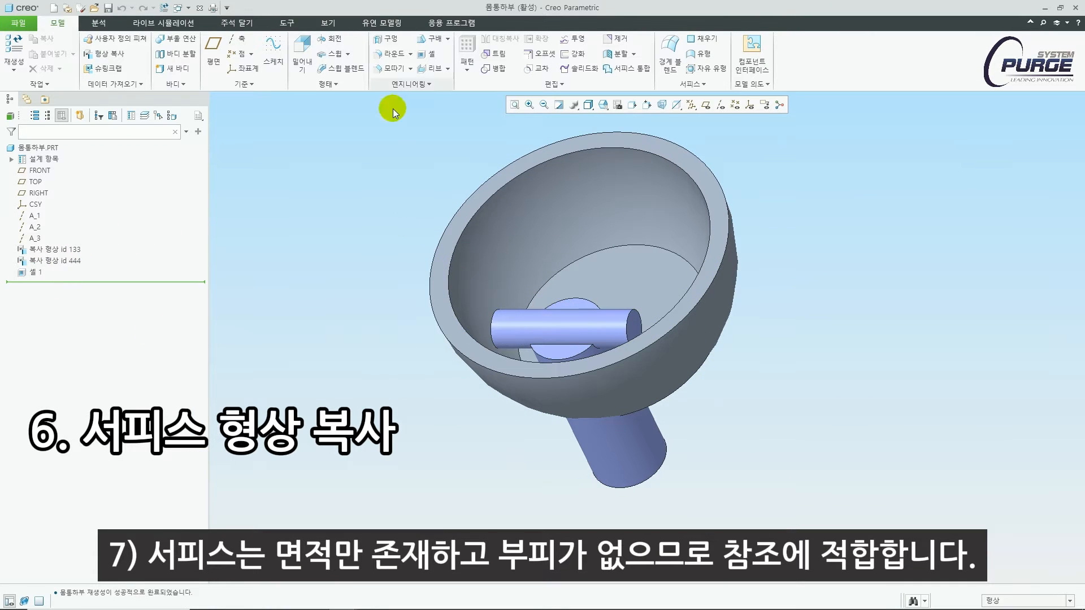
Measure the volume of the 몸통하부 part with the leg copied as surfaces
left_click(100, 23)
left_click(257, 63)
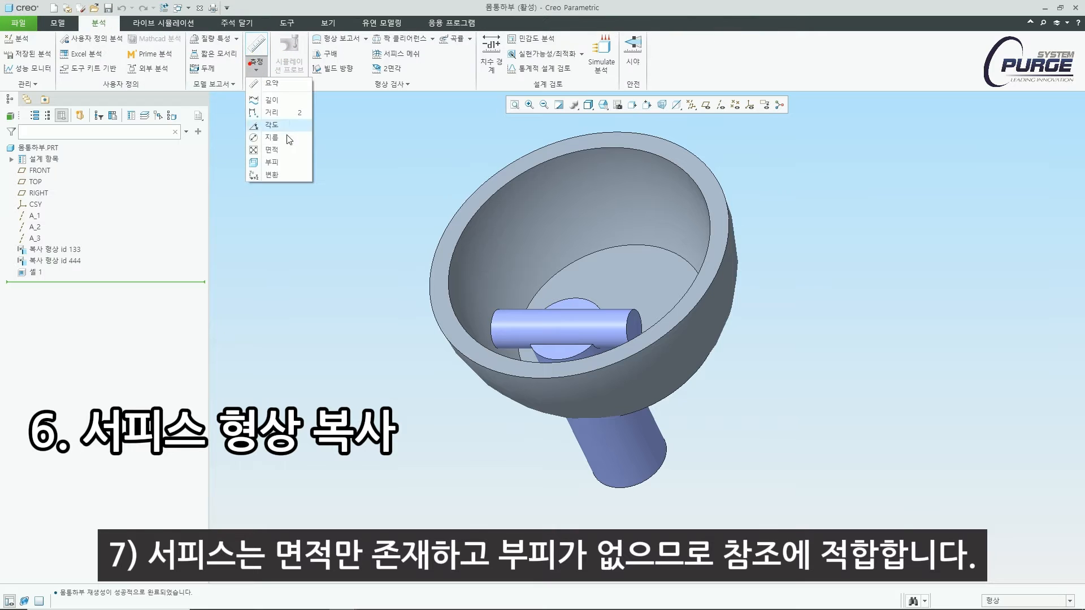
left_click(283, 159)
left_click(1076, 101)
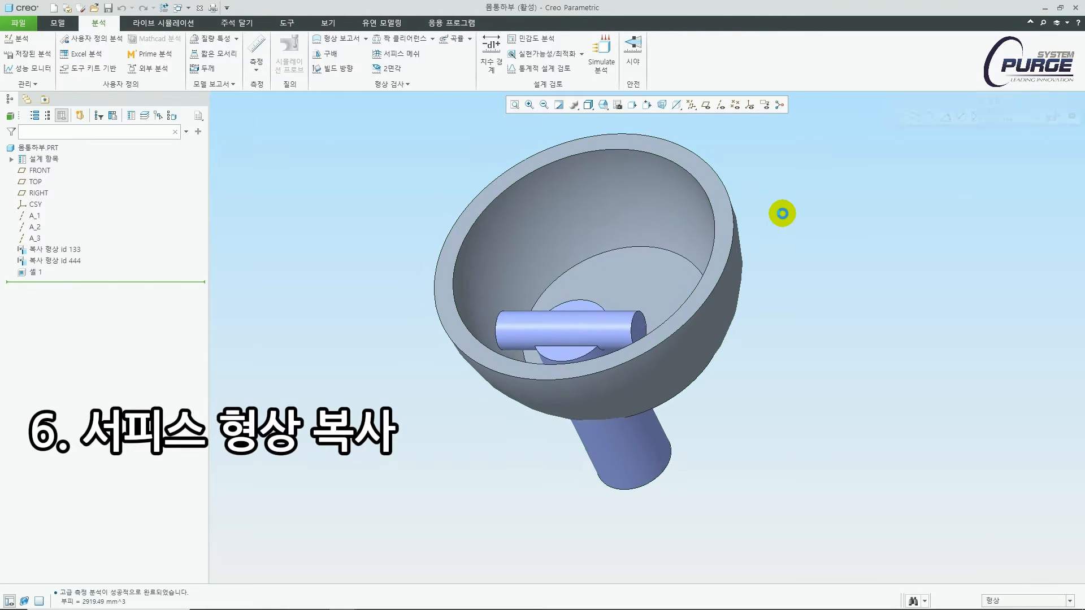
middle_click_drag(782, 214, 797, 263, "shift")
left_click(256, 65)
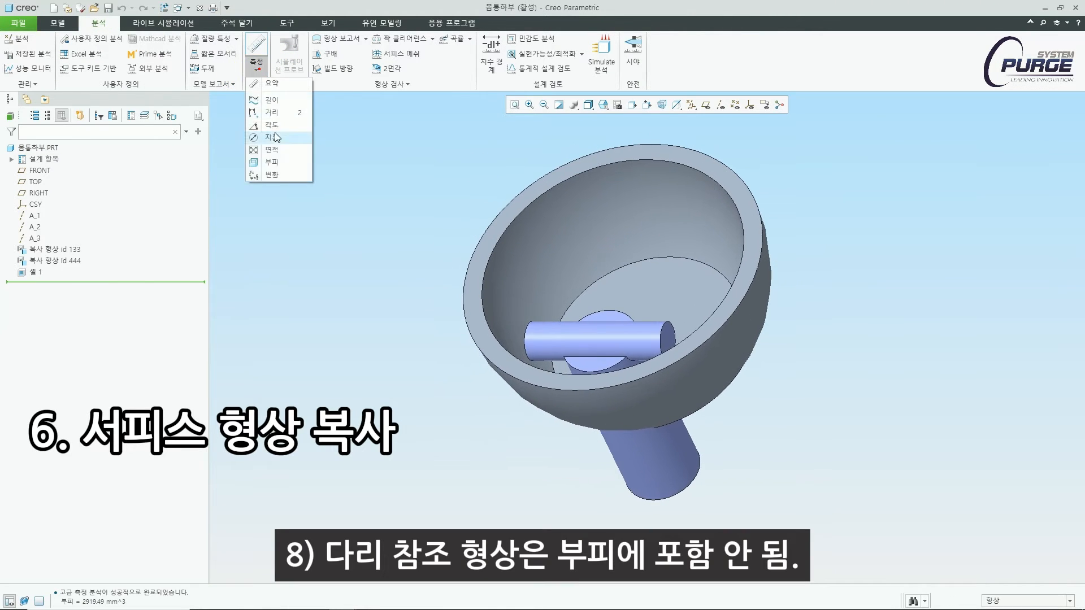
left_click(285, 163)
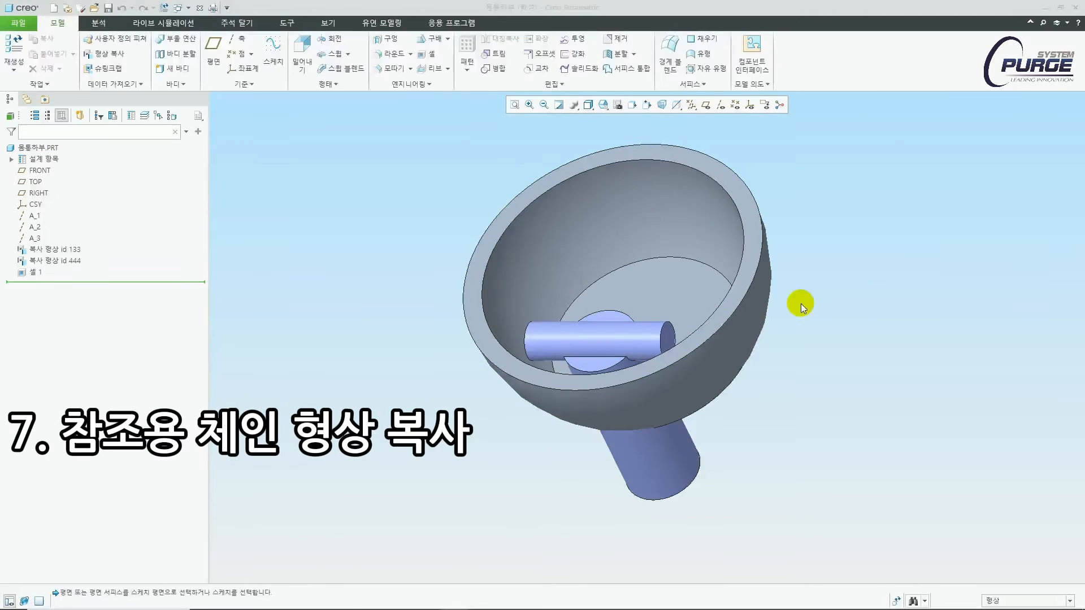
middle_click_drag(801, 303, 693, 327)
left_click(569, 387)
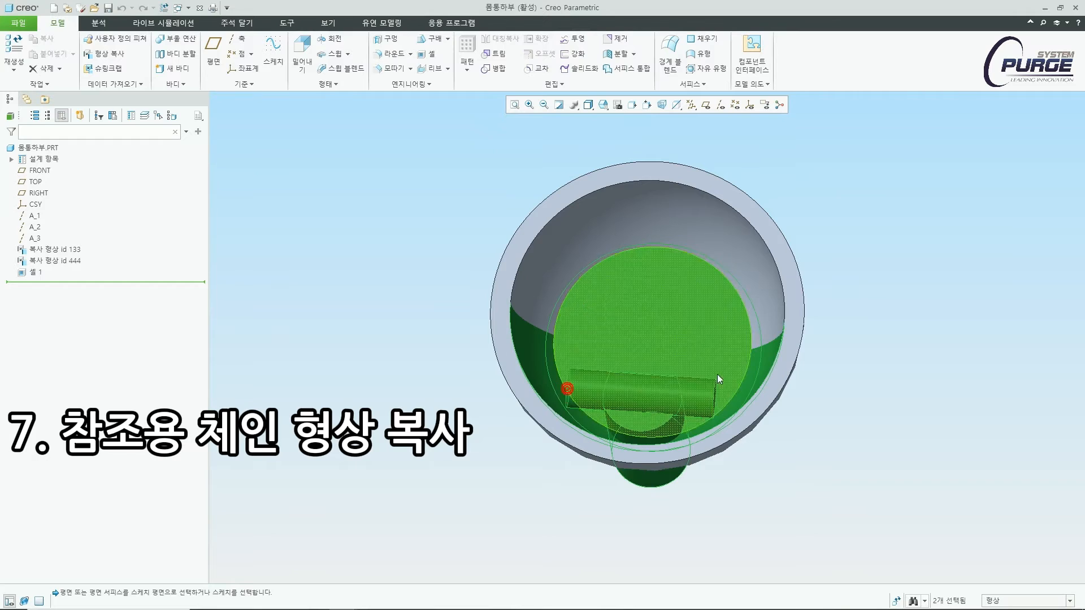
left_click(829, 395)
mouse_move(671, 404)
middle_mouse_down()
mouse_move(671, 381)
mouse_move(655, 402)
middle_mouse_up()
Hide the skeleton's large cylinder, tapered column and collar bodies to expose the flat top of the lower hemisphere
middle_click_drag(716, 375, 609, 393, "shift")
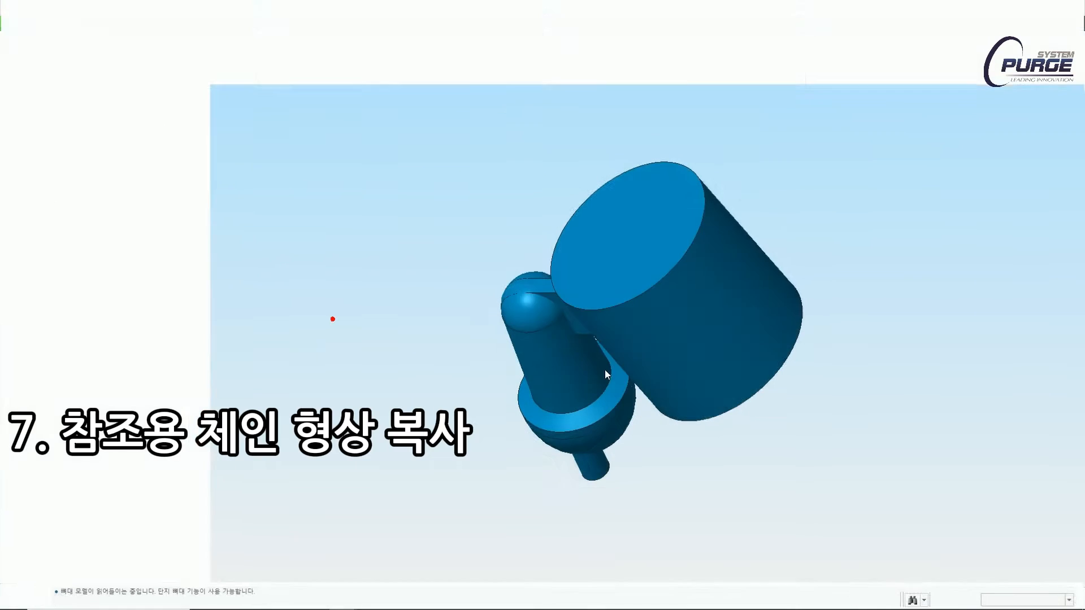
scroll(604, 370, "up", 3)
left_click(656, 325)
left_click(555, 325, "ctrl")
left_click(576, 410, "ctrl")
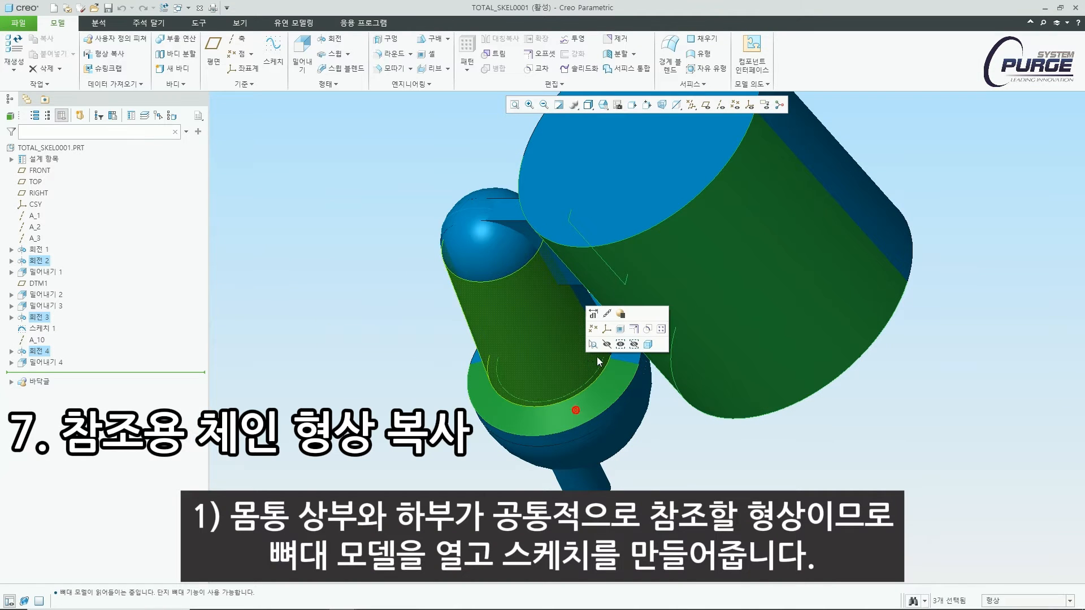
left_click(615, 345)
middle_click_drag(678, 442, 714, 443)
Sketch branching reference lines at 60° and 120° on the lower hemisphere's flat top, with equal segment lengths, and accept the sketch
left_click(273, 45)
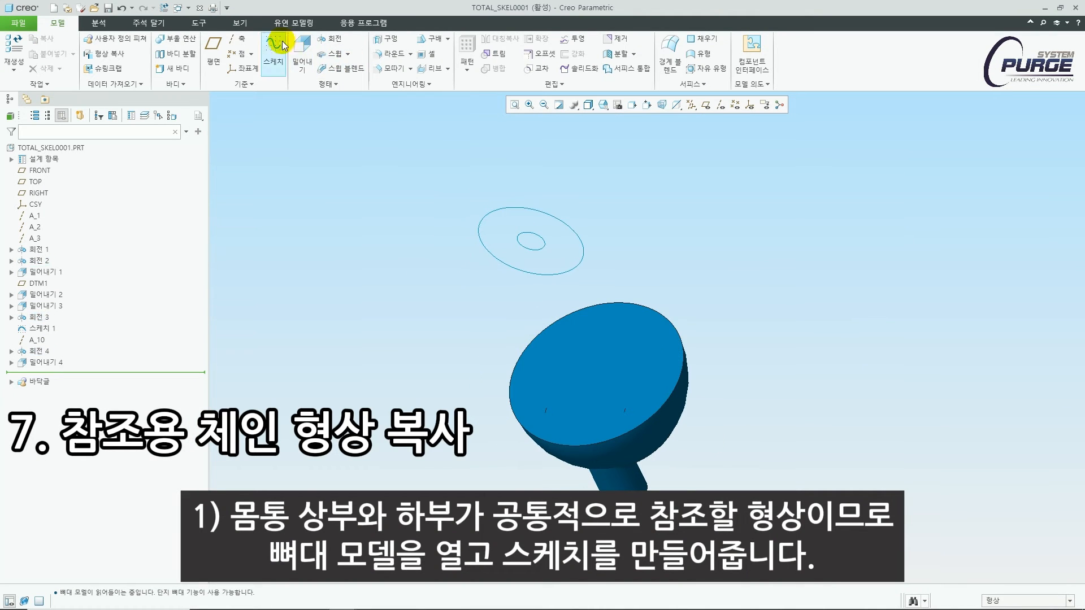
left_click(618, 405)
middle_click(605, 395)
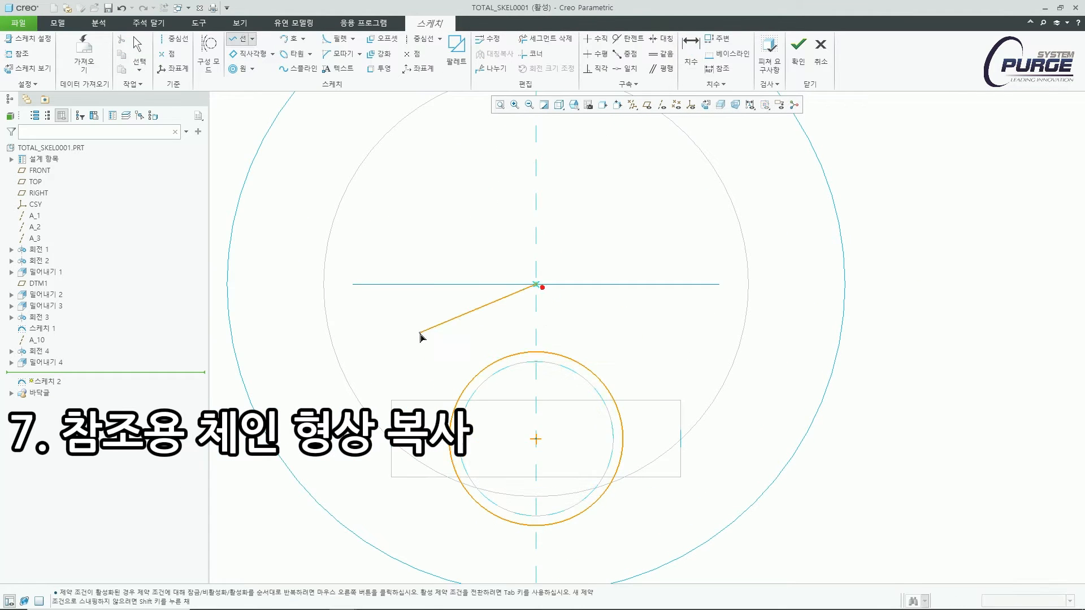
left_click(661, 54)
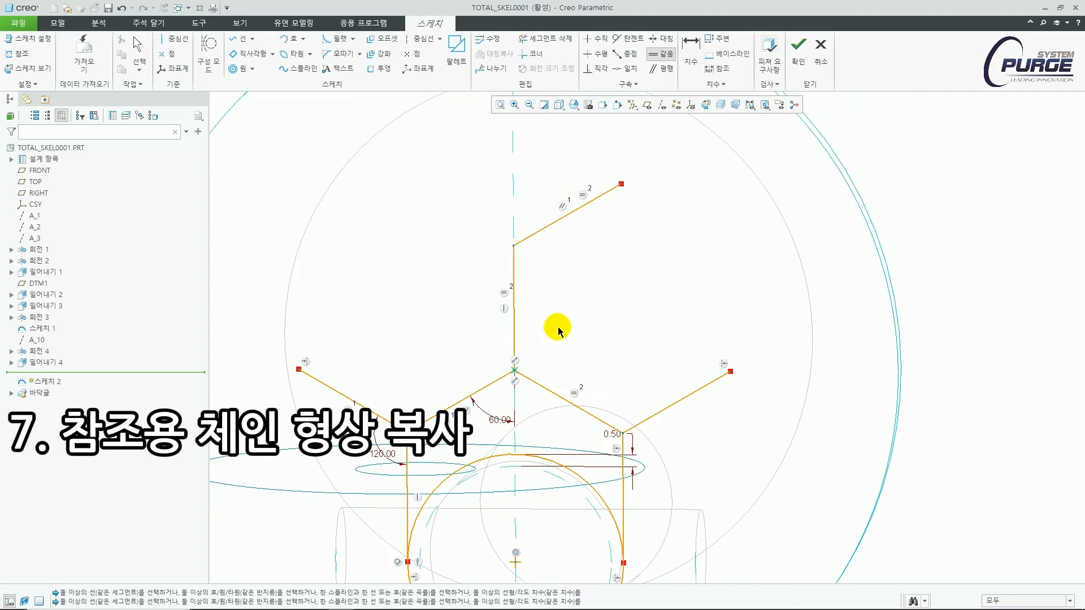
left_click(594, 351)
left_click(605, 272)
left_click(807, 53)
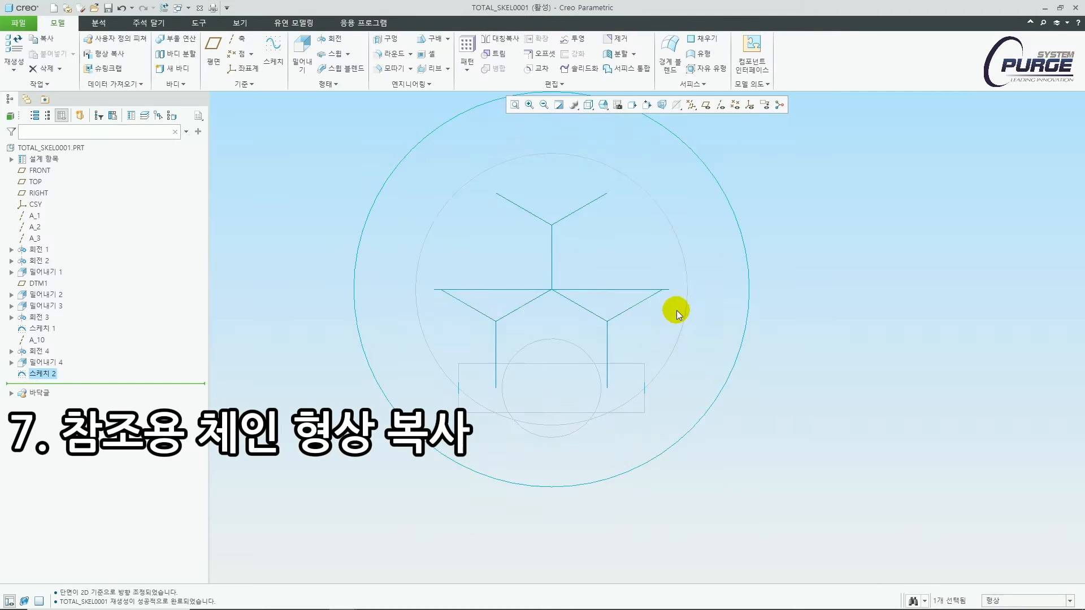
Publish all curves of the branching sketch as a chain in a new publish geometry and rename it 리브
mouse_move(496, 310)
middle_mouse_down()
mouse_move(467, 273)
mouse_move(505, 423)
middle_mouse_up()
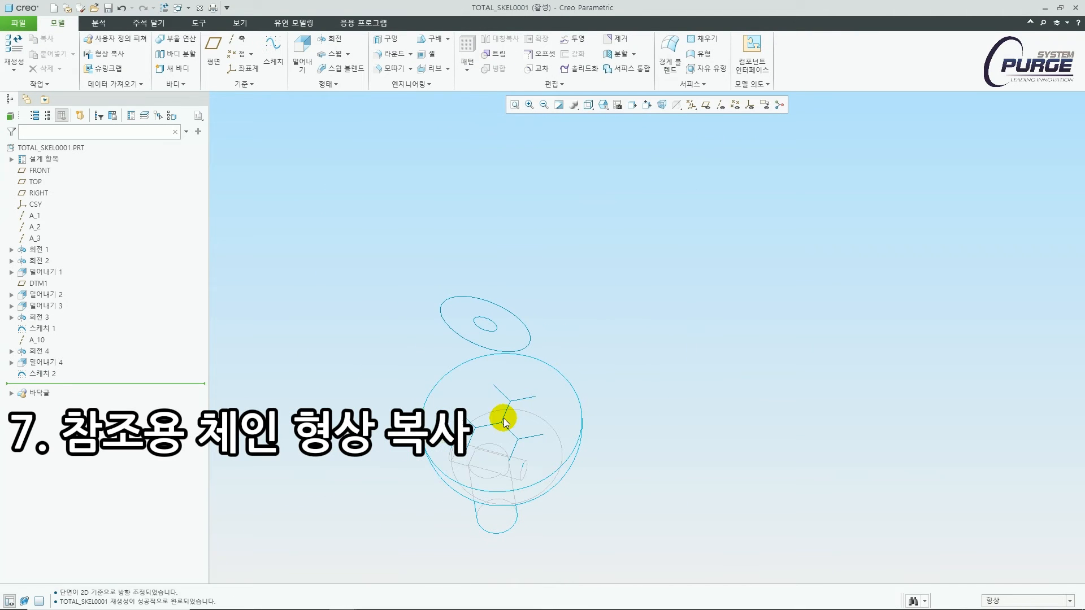
left_click(761, 85)
left_click(765, 99)
middle_click_drag(553, 303, 626, 238, "shift")
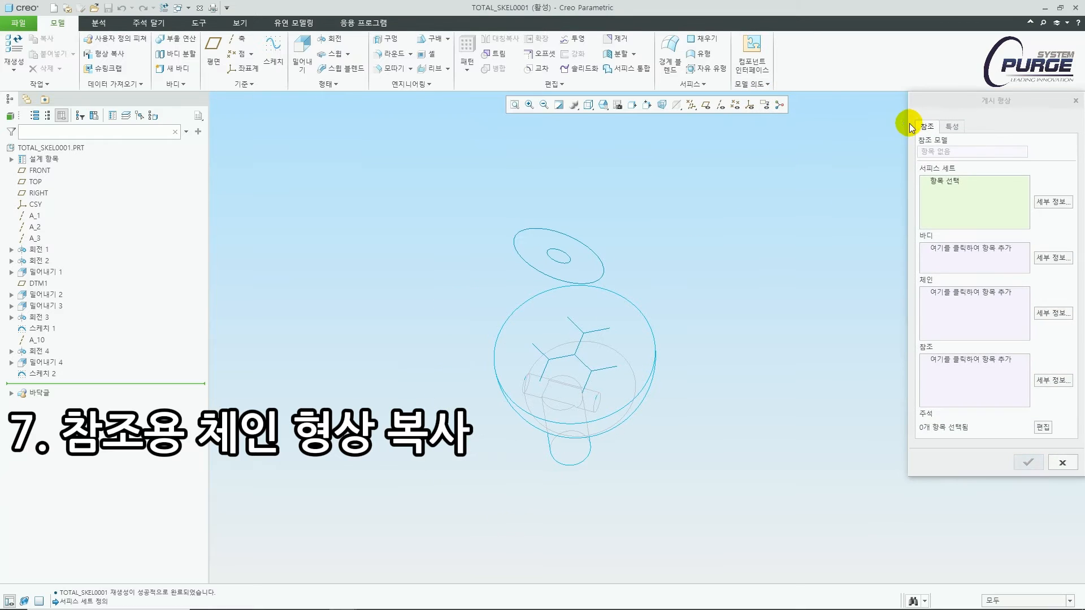
left_click_drag(910, 123, 812, 165)
left_click(793, 361)
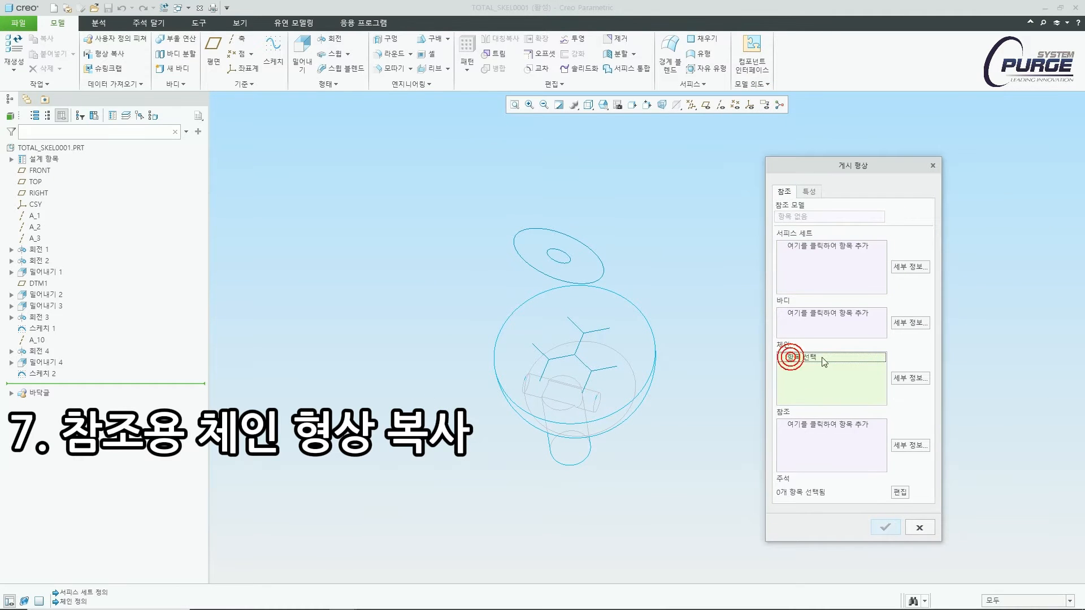
scroll(599, 381, "up", 3)
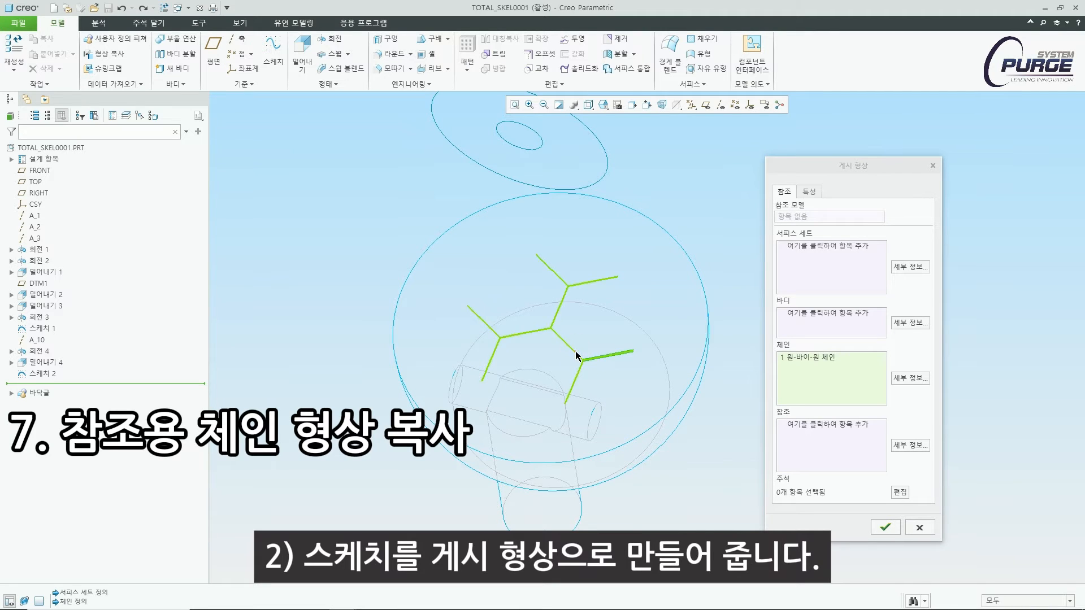
left_click(575, 351, "shift")
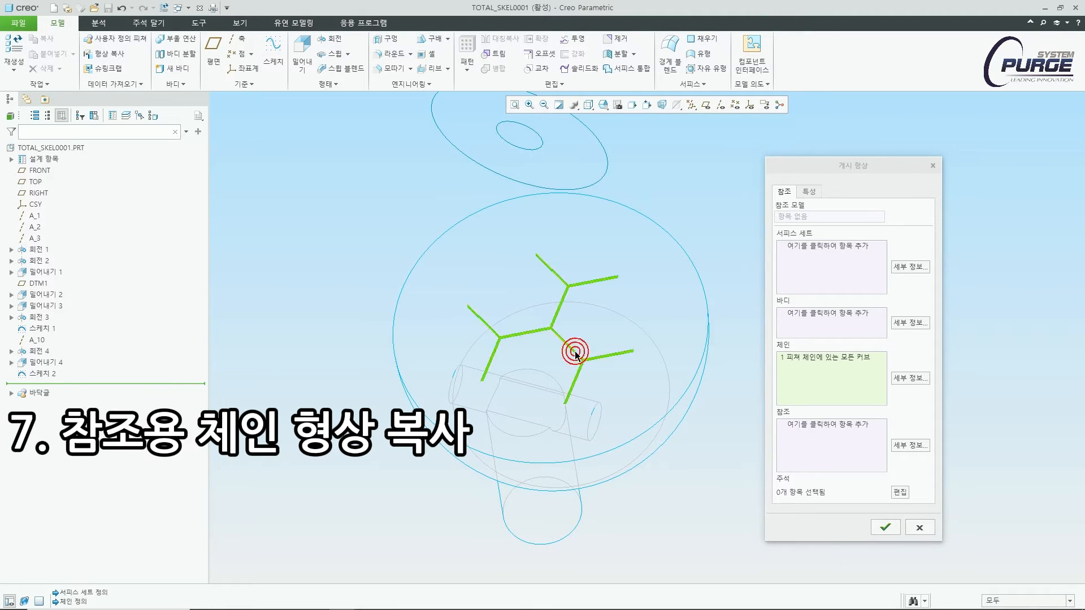
left_click(885, 527)
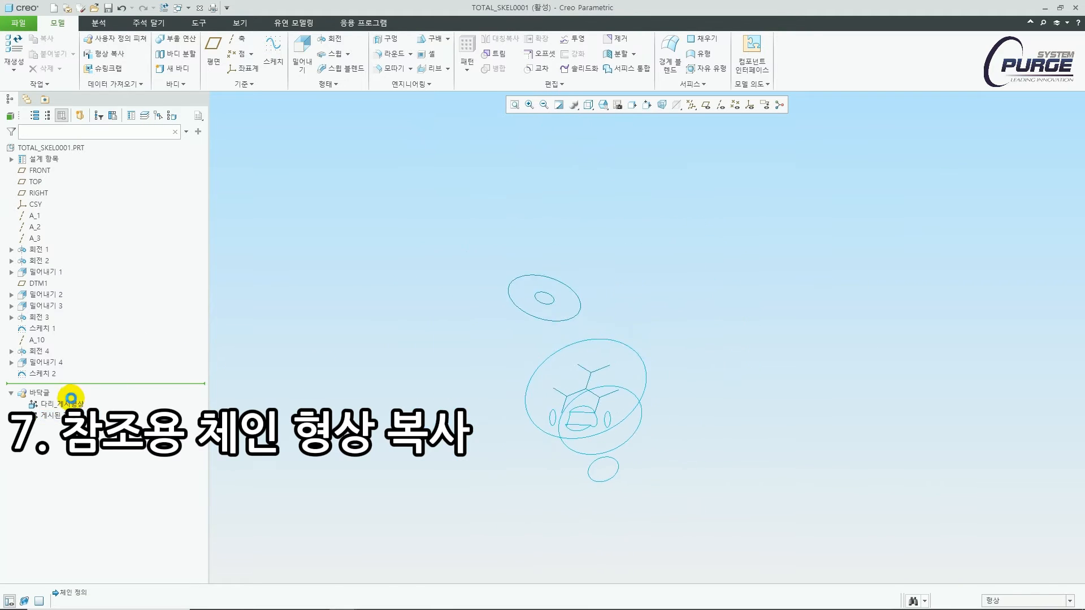
right_click(57, 416)
left_click(113, 505)
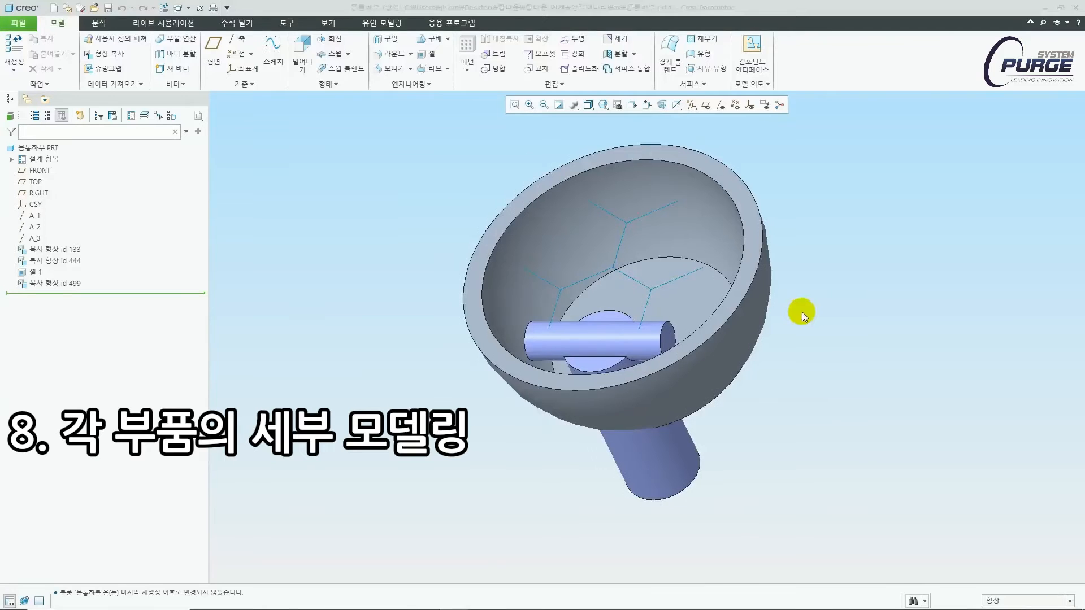
Start an extrusion sketch on the flat bottom face of 몸통하부 and draw a circle about 10.15 in diameter, concentric with the leg
mouse_move(801, 312)
middle_mouse_down()
mouse_move(642, 303)
mouse_move(798, 267)
middle_mouse_up()
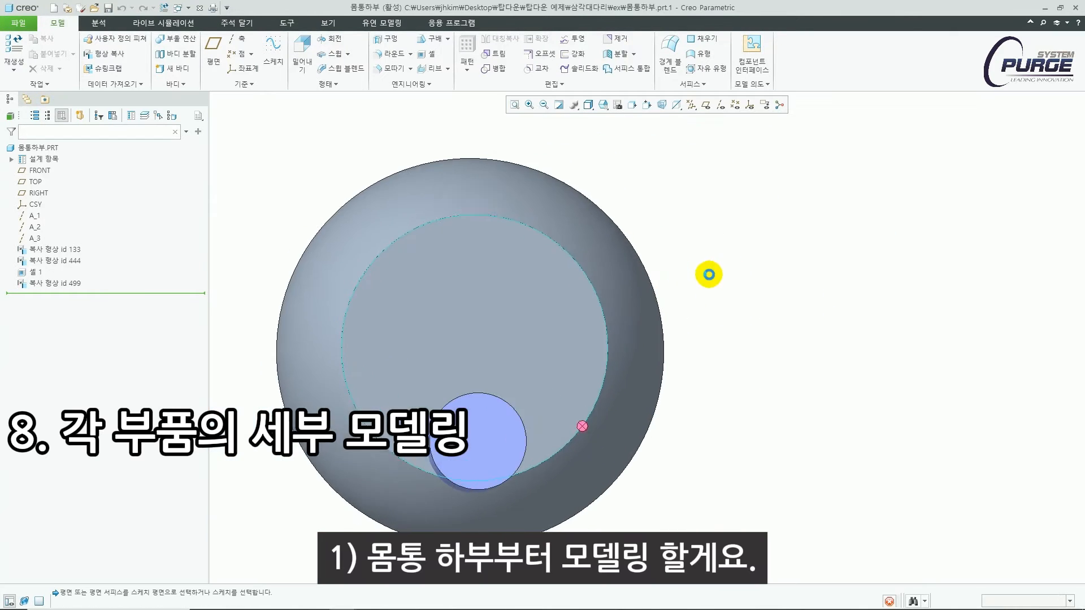
left_click(600, 323)
left_click(240, 68)
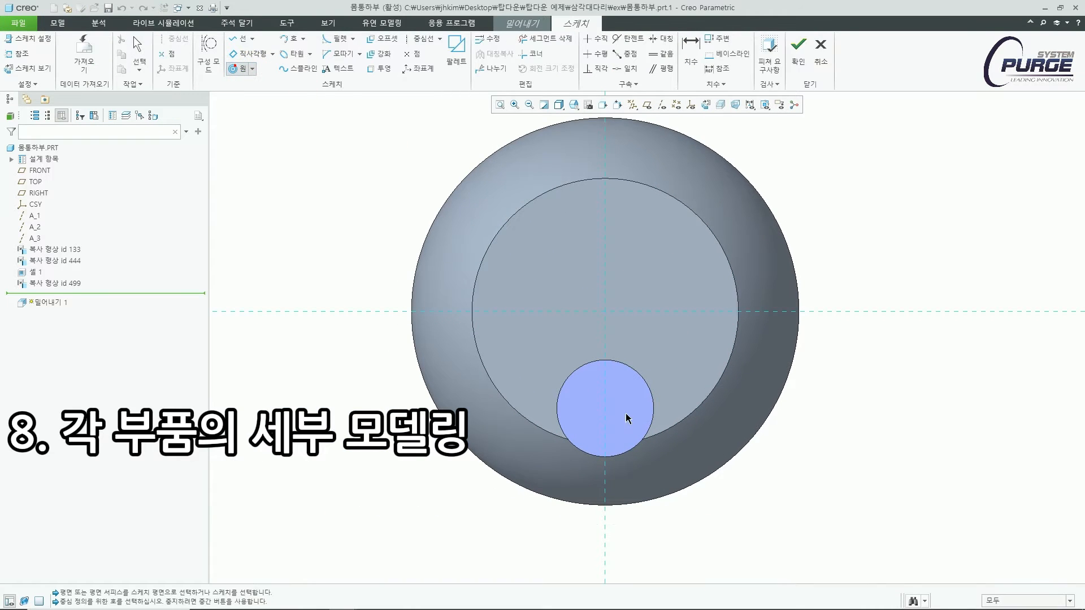
left_click(622, 347)
left_click(636, 335)
middle_click(642, 328)
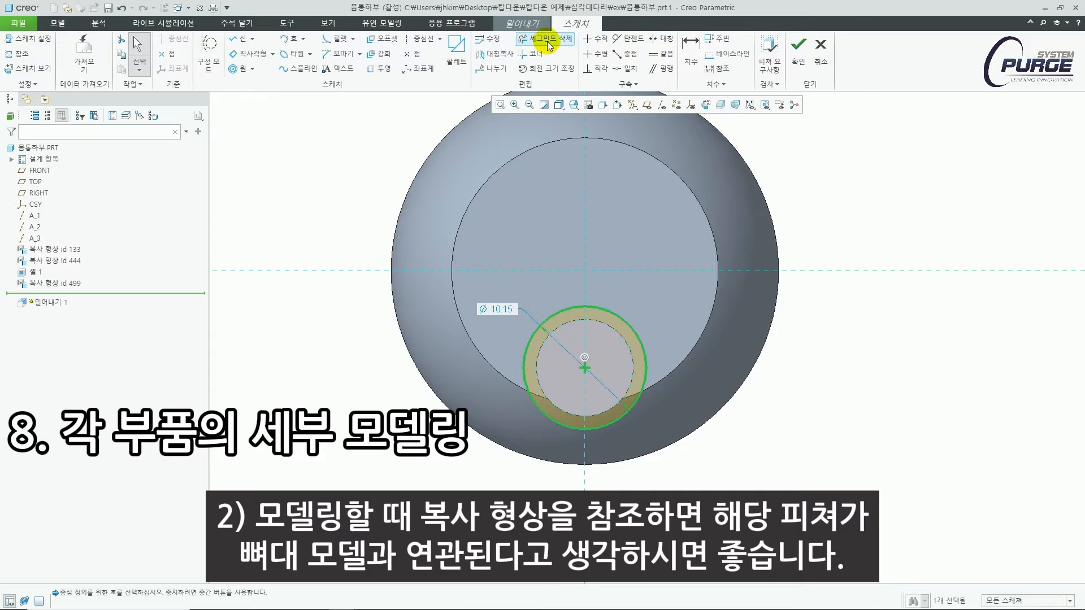
Set the gap between the sketched circle and the leg's circular edge to 0.5
left_click(698, 48)
scroll(626, 324, "down", 2)
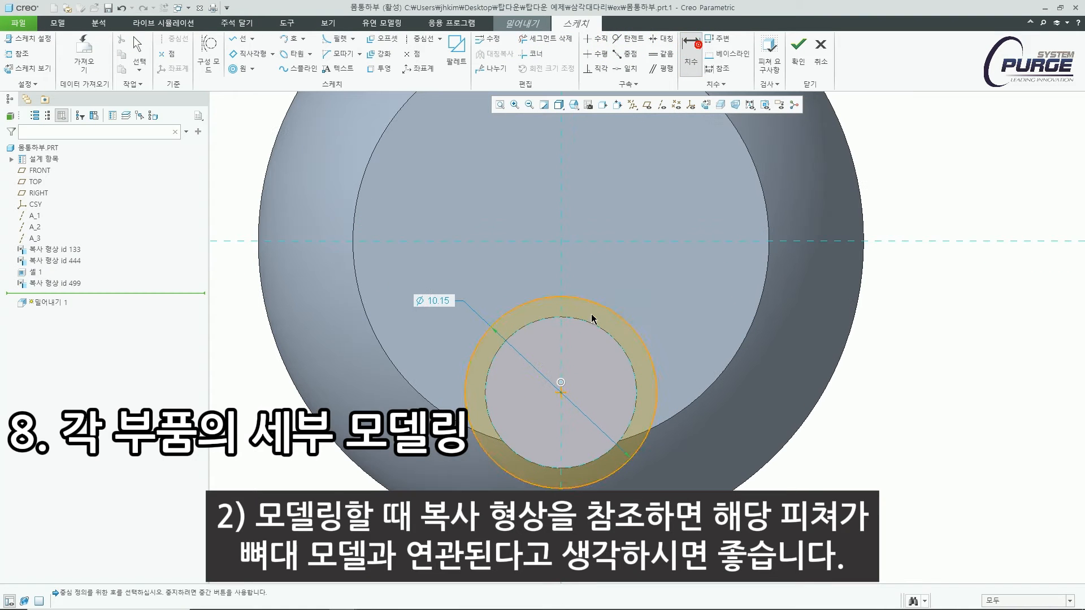
middle_click(653, 282)
type("0.5")
key("Return")
middle_click(642, 286)
scroll(614, 293, "up", 3)
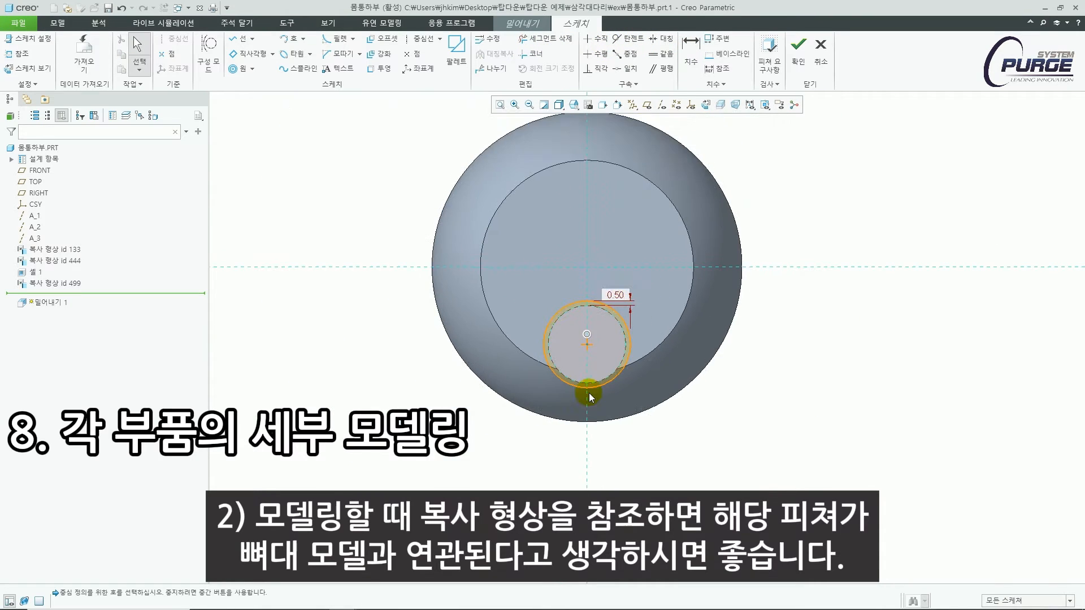
Draw vertical lines from both sides of the circle past the body's outer edge and complete the extruded cut as an open slot
middle_click_drag(588, 394, 604, 338, "shift")
key("l")
left_click(553, 239)
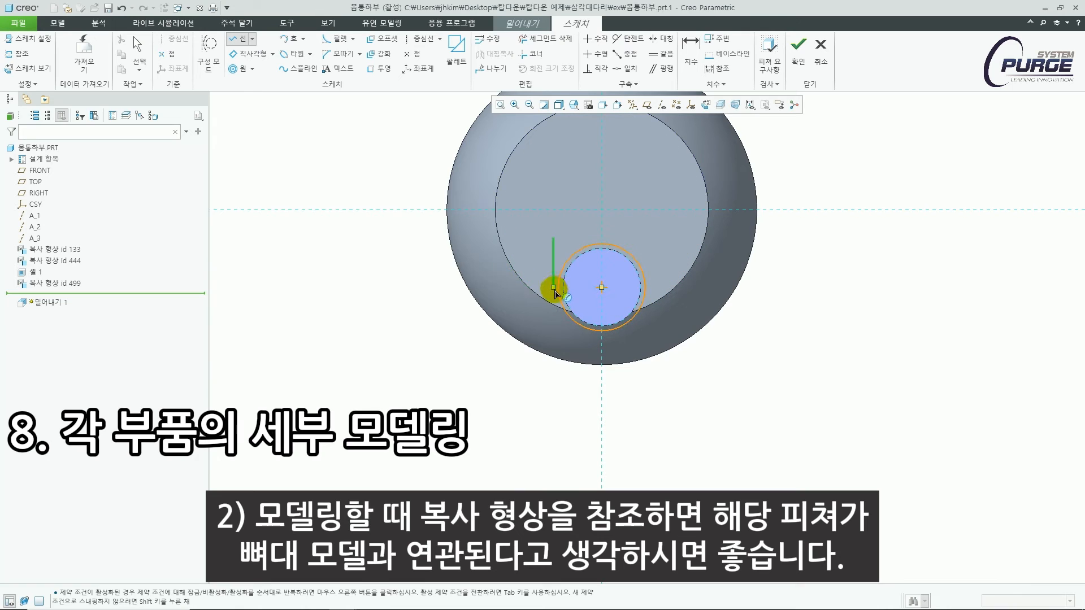
left_click(575, 450)
middle_click(654, 282)
left_click(647, 287)
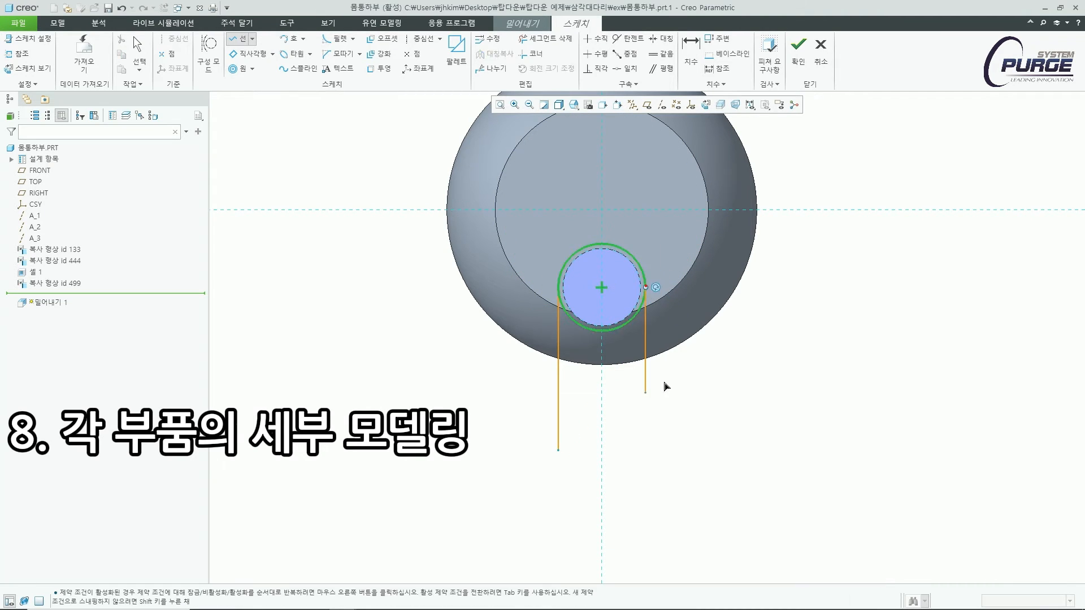
middle_click(489, 124)
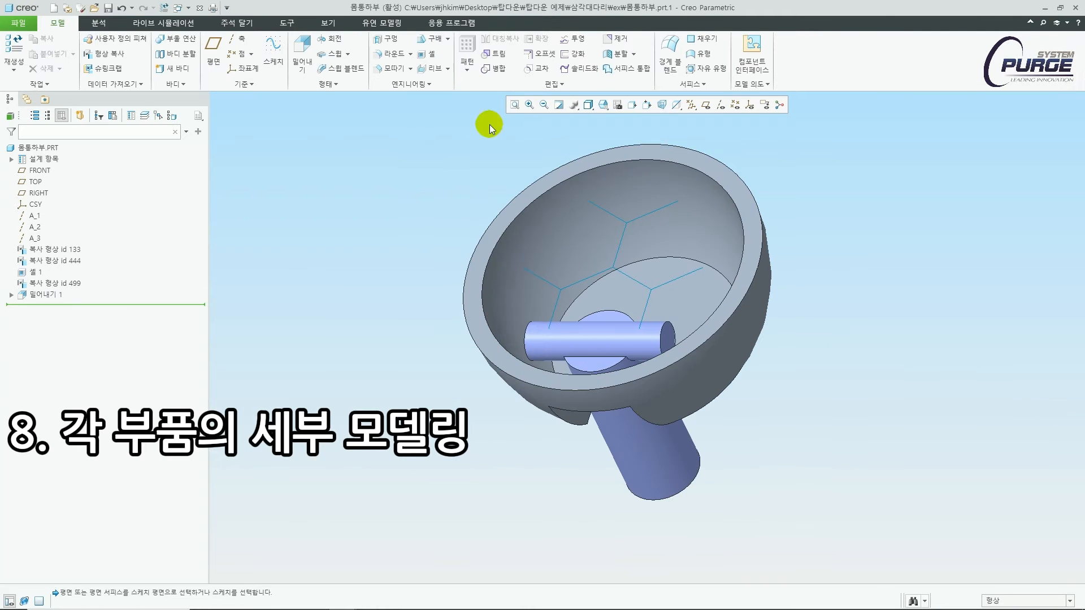
Start a Trajectory Rib in 몸통하부 and project the entire copied branching sketch as its internal sketch
left_click(434, 68)
left_click(612, 317)
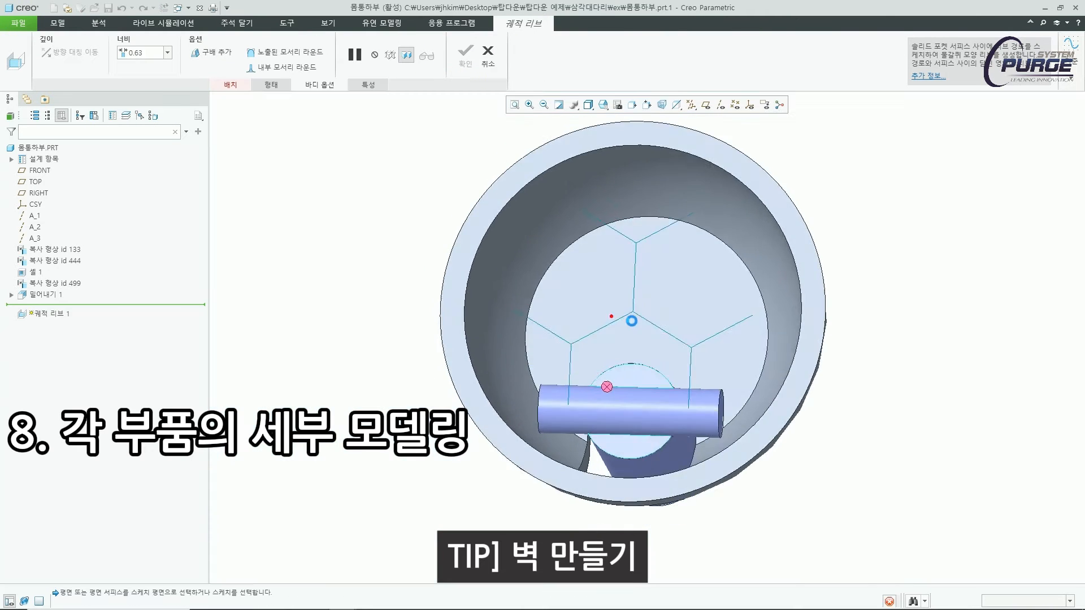
left_click(389, 66)
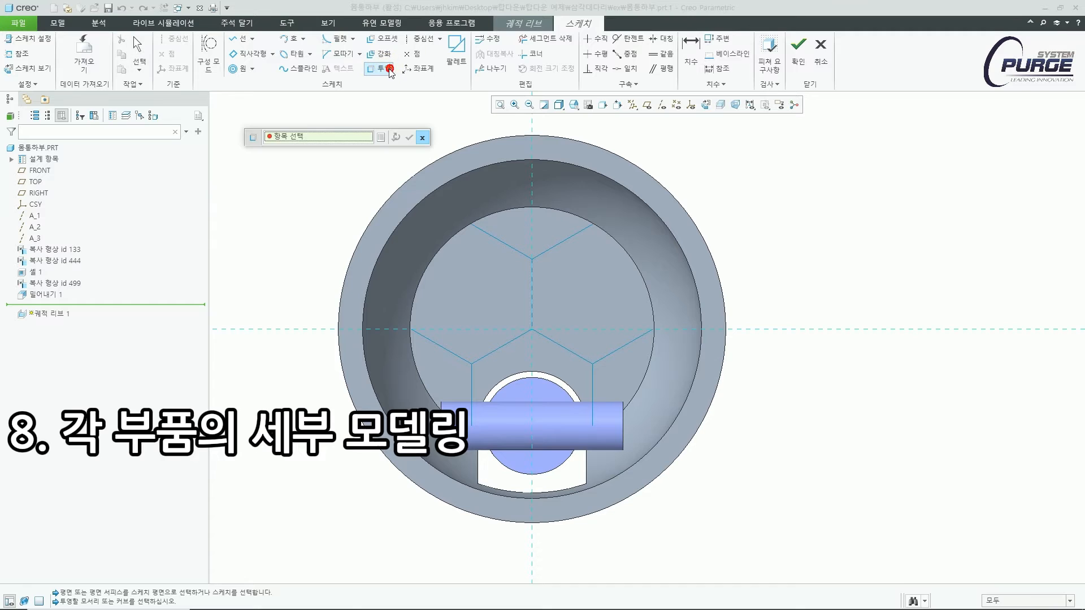
right_click(589, 363, "shift")
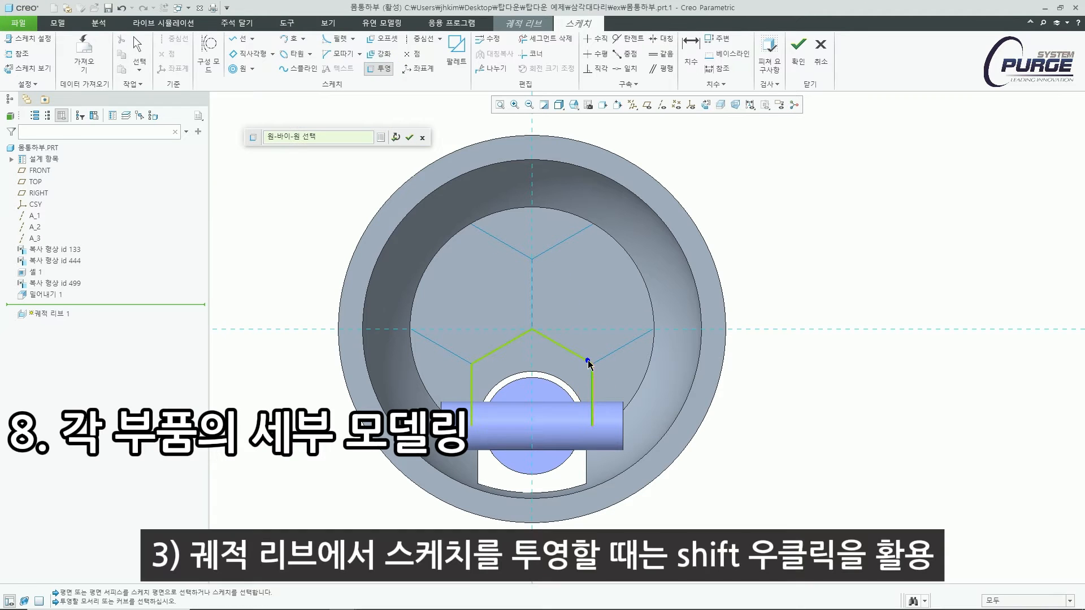
right_click(588, 363, "shift")
left_click(588, 360, "shift")
middle_click(687, 223)
left_click(791, 72)
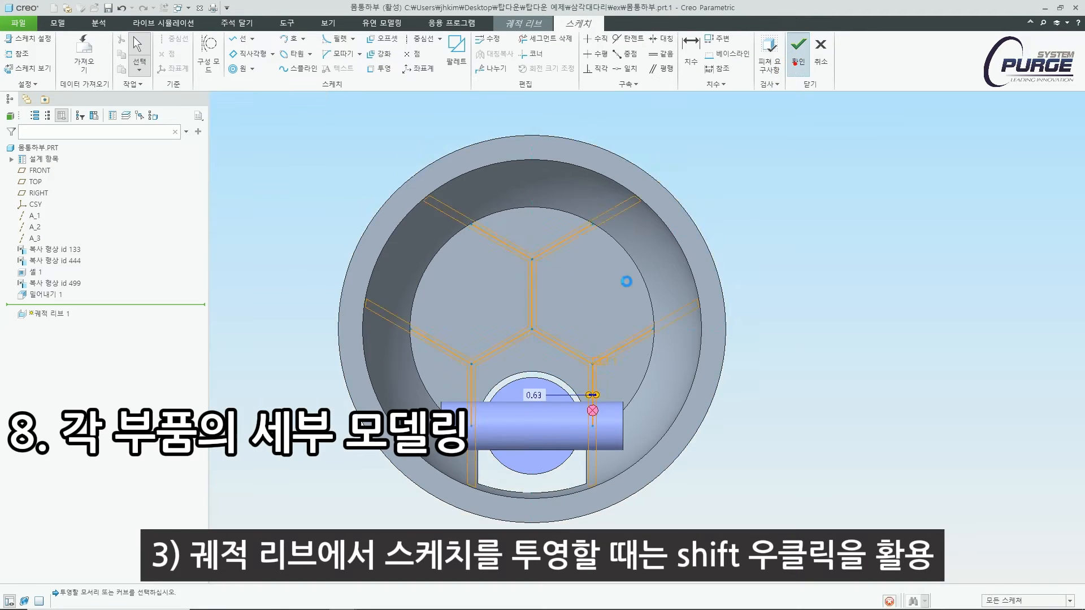
Set the trajectory rib's width to 1
double_click(137, 52)
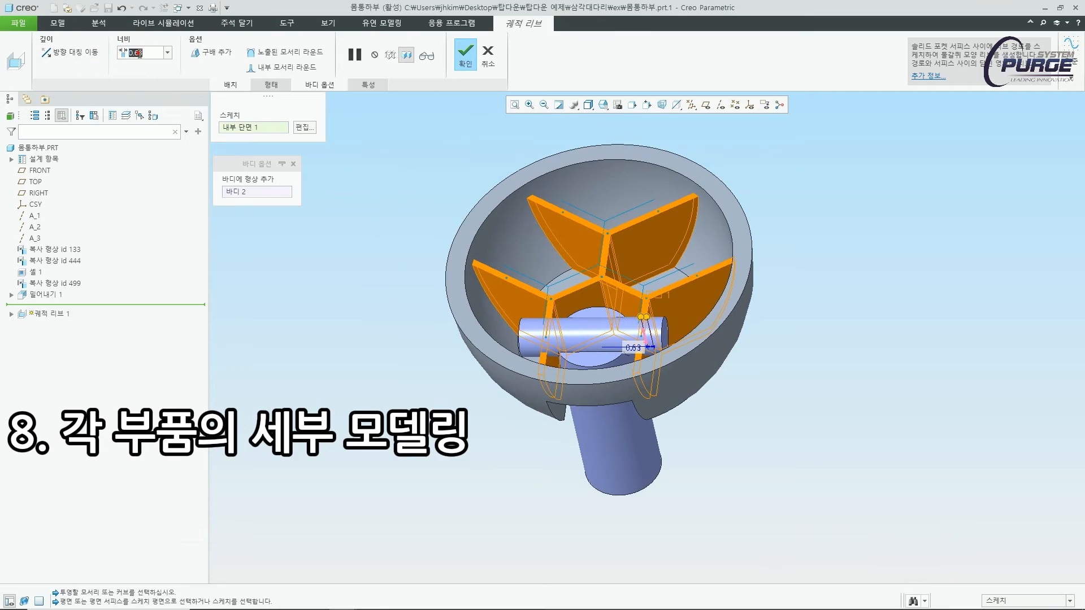
type("1")
key("Return")
scroll(494, 337, "down", 3)
middle_click_drag(521, 311, 529, 275)
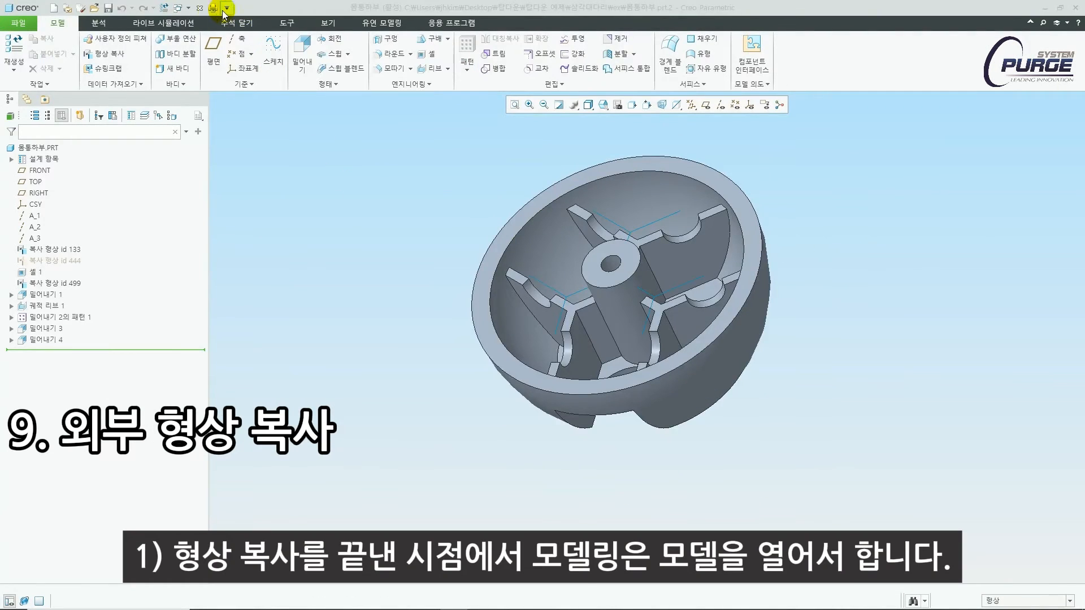
Close the 몸통하부 part and open 몸통상부 from the total assembly in its default orientation
left_click(200, 8)
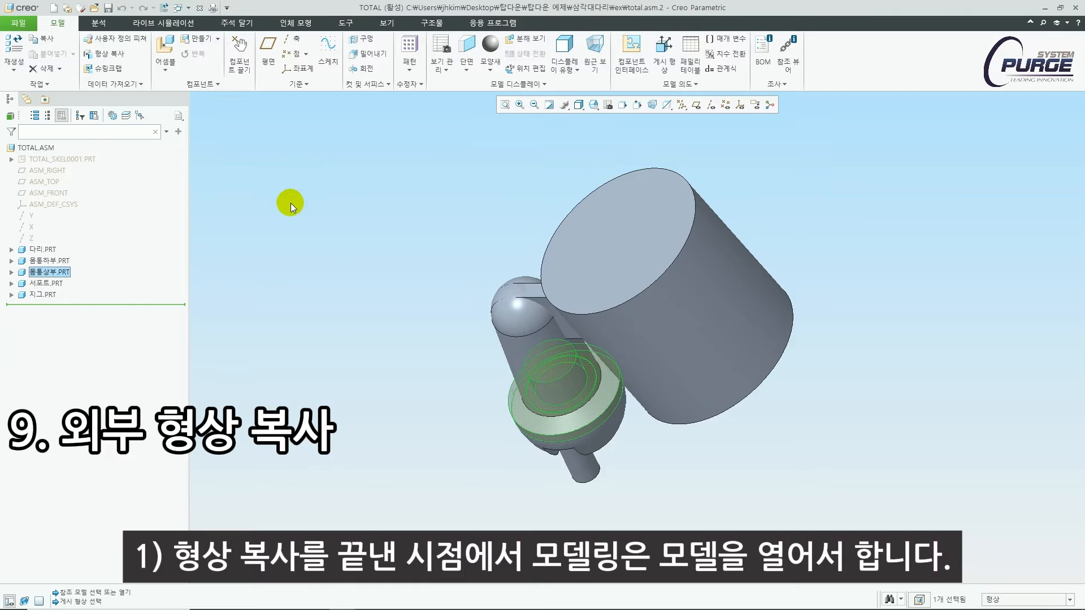
left_click(543, 431)
left_click(557, 357)
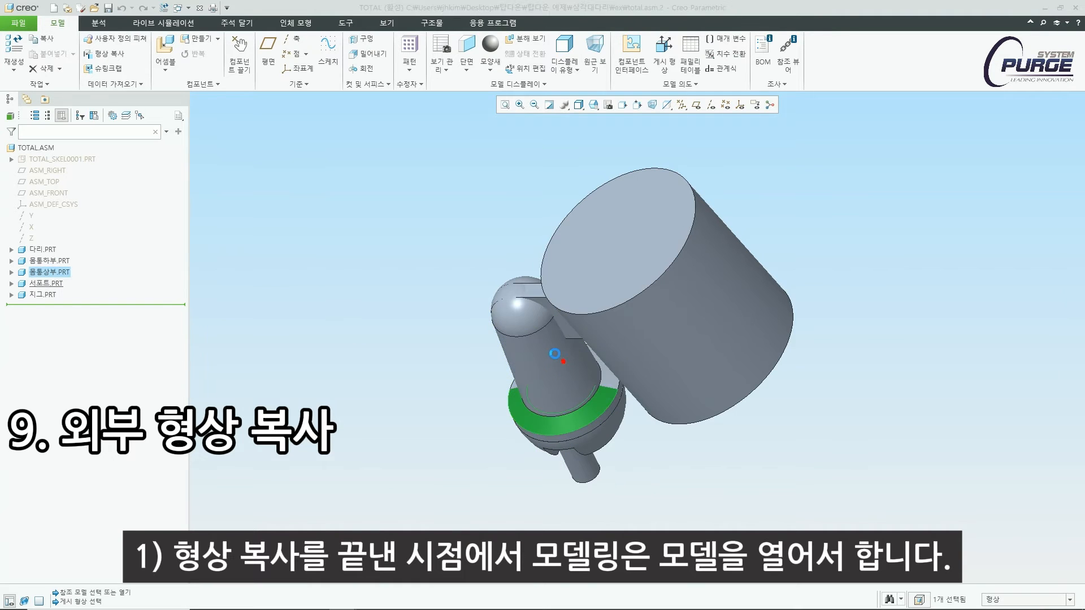
scroll(527, 382, "up", 4)
middle_click_drag(527, 381, 541, 283)
scroll(513, 382, "down", 3)
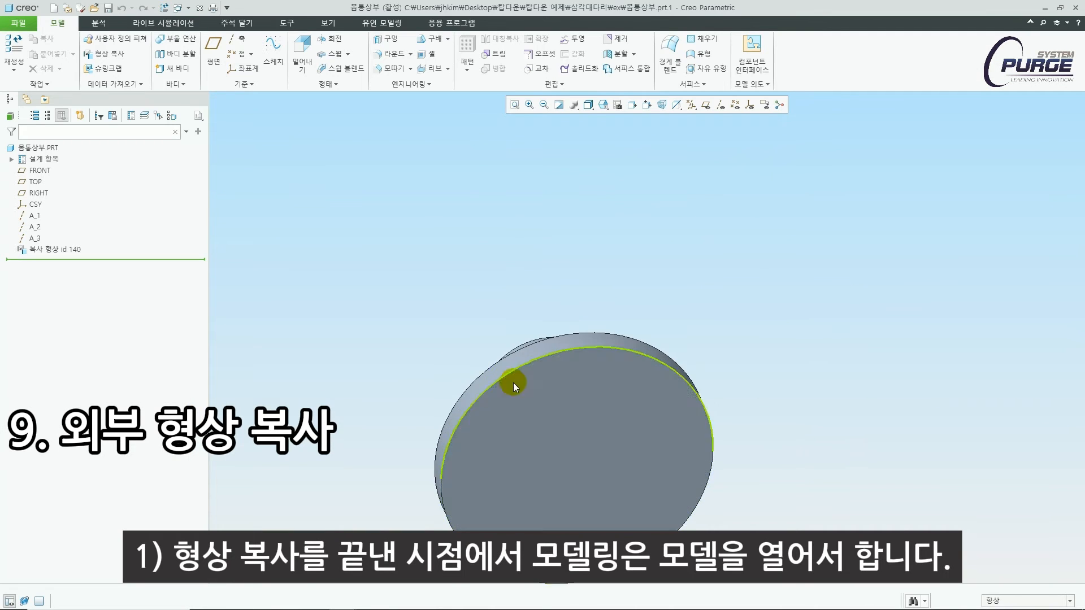
key("ctrl+d")
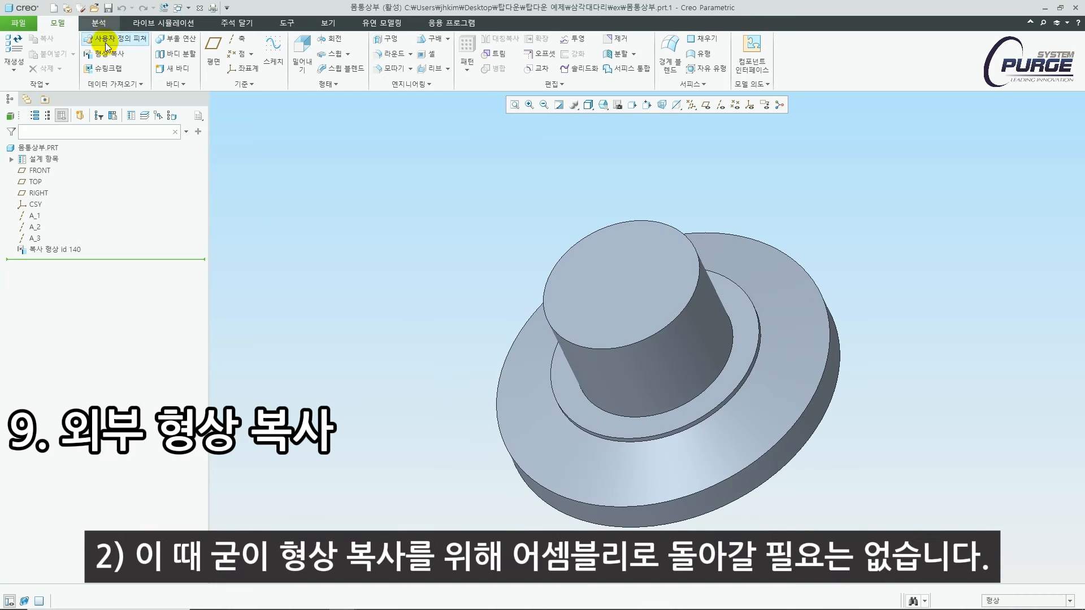
Copy the 리브 publish geometry from total_skel0001.prt into 몸통상부 as external copy geometry with default placement
left_click(104, 54)
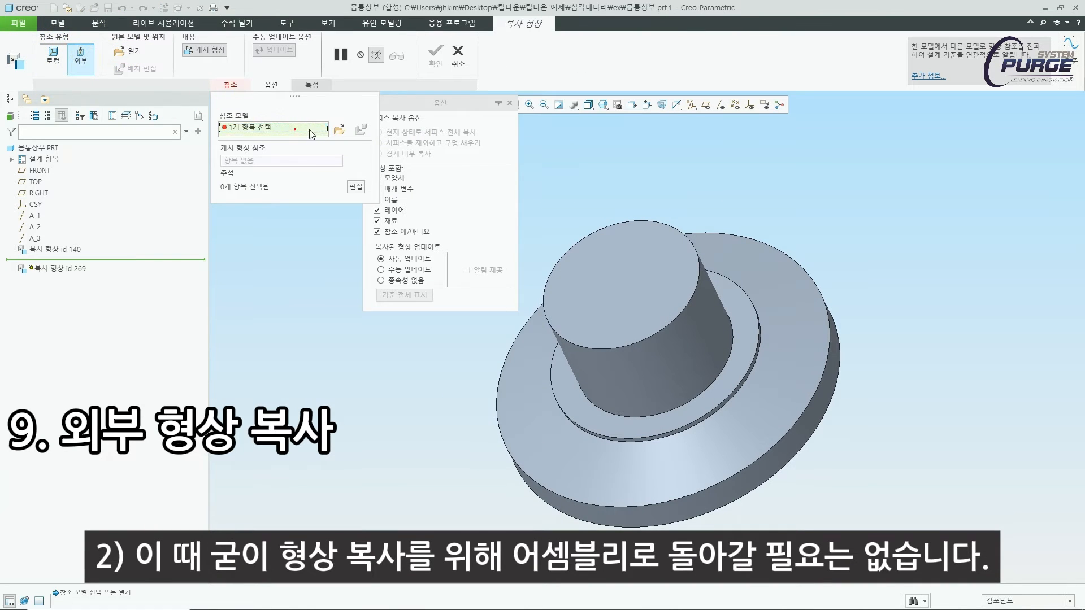
left_click(340, 129)
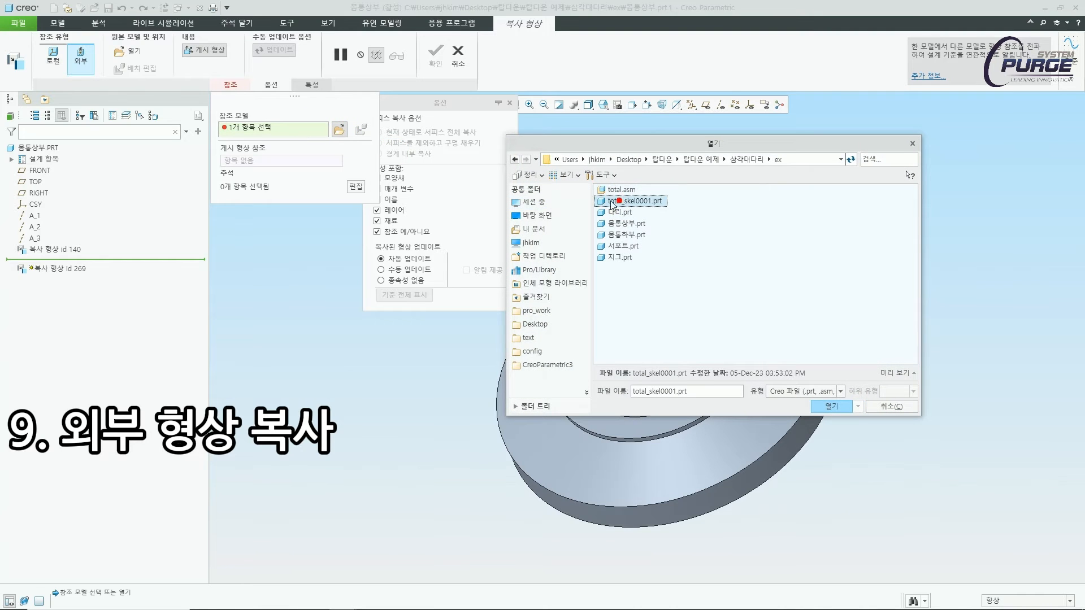
left_click(846, 406)
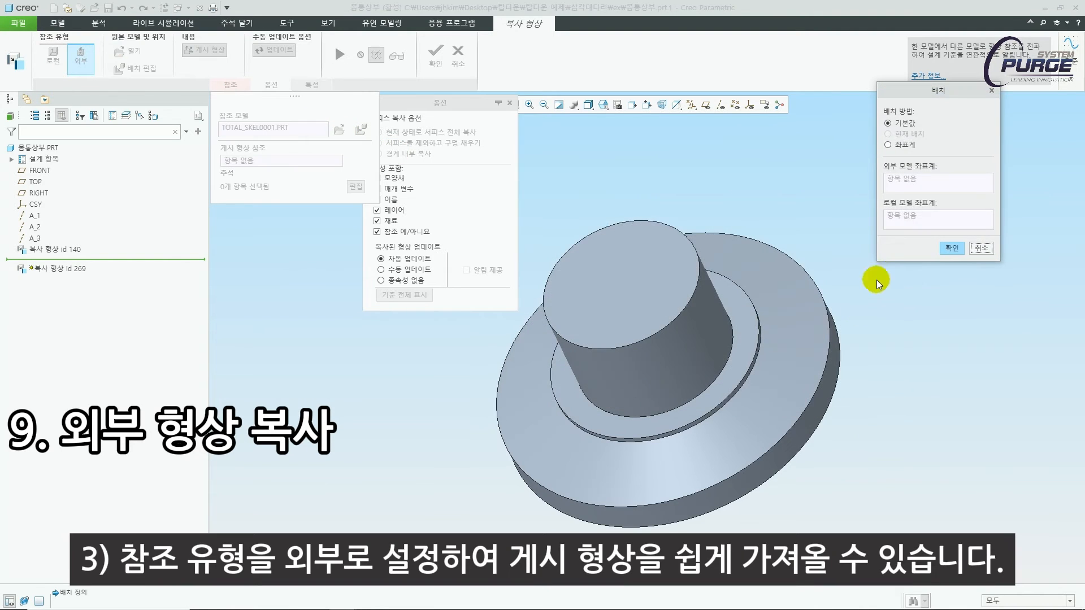
left_click(949, 248)
left_click(300, 158)
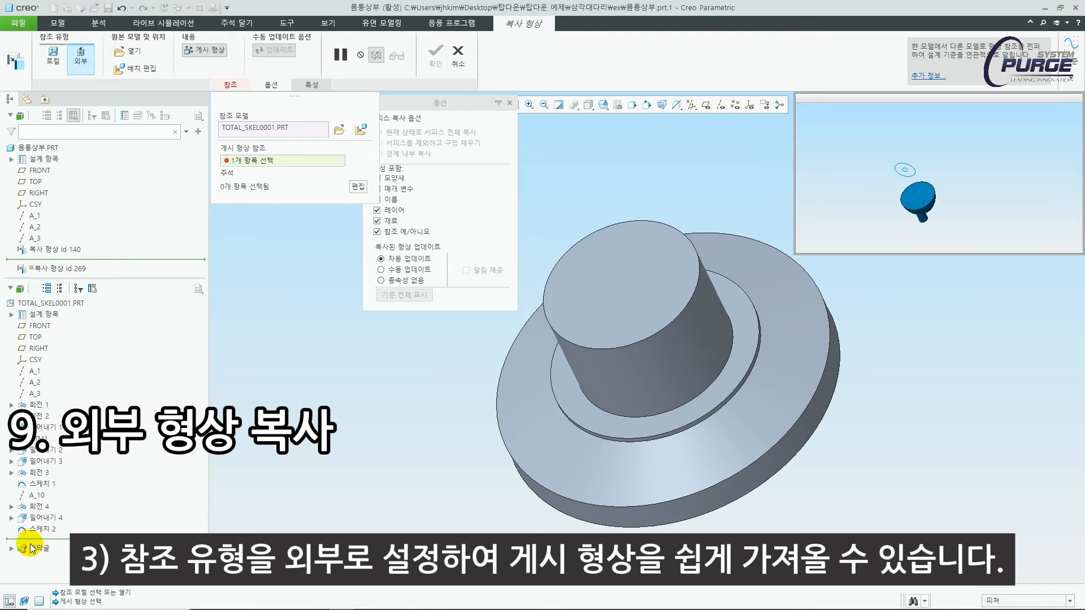
left_click(47, 571)
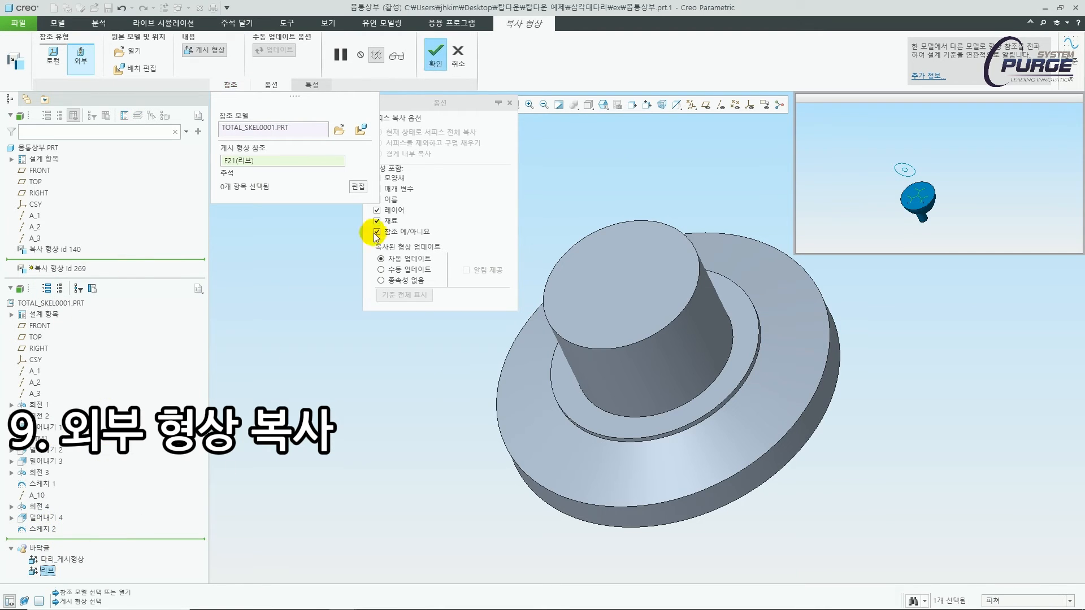
left_click(435, 55)
middle_click_drag(397, 336, 566, 395)
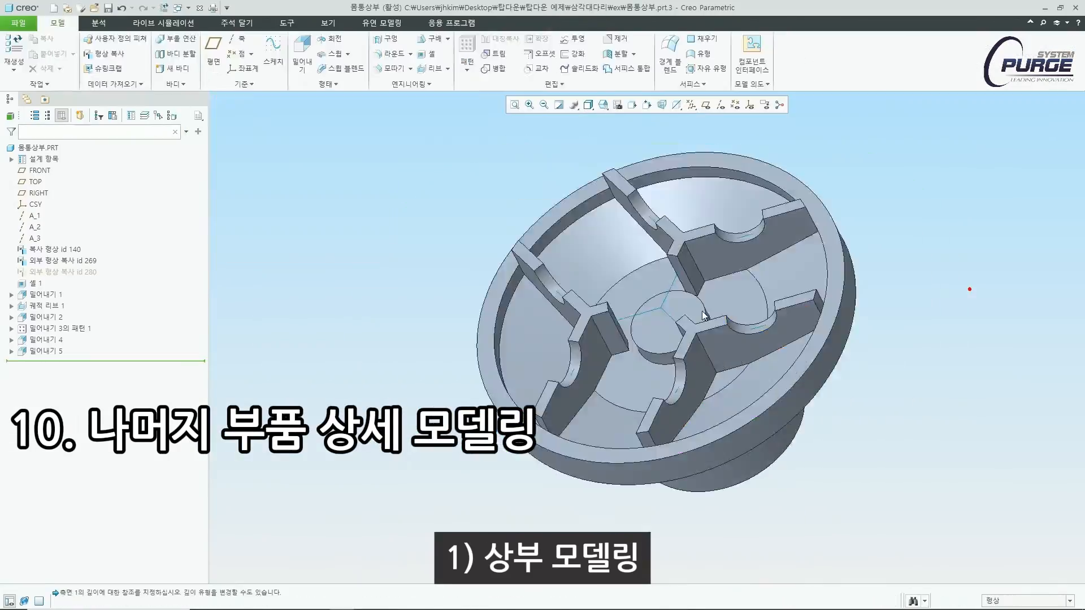
middle_click_drag(751, 237, 812, 146)
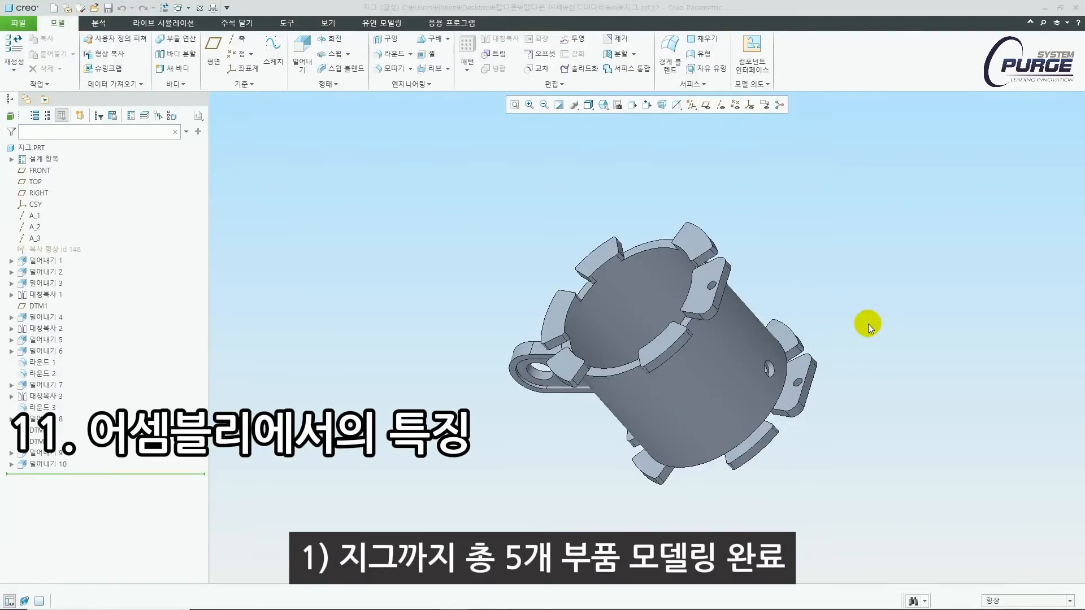
middle_click_drag(749, 309, 683, 300, "shift")
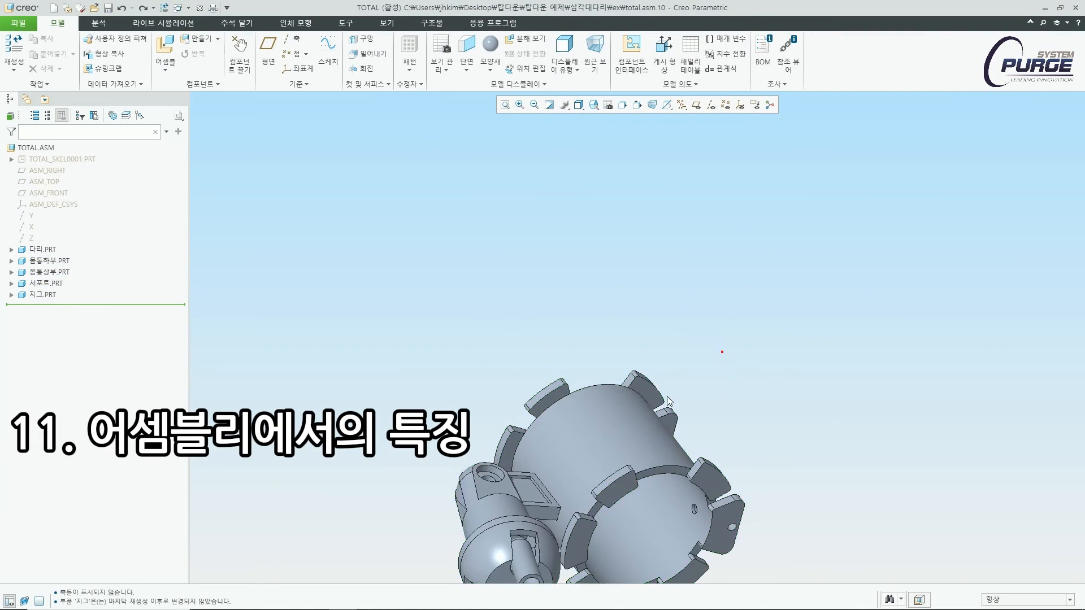
mouse_move(667, 395)
middle_mouse_down()
mouse_move(571, 289)
mouse_move(557, 245)
mouse_move(642, 225)
mouse_move(583, 220)
mouse_move(496, 310)
mouse_move(726, 456)
mouse_move(564, 472)
mouse_move(511, 271)
mouse_move(332, 356)
middle_mouse_up()
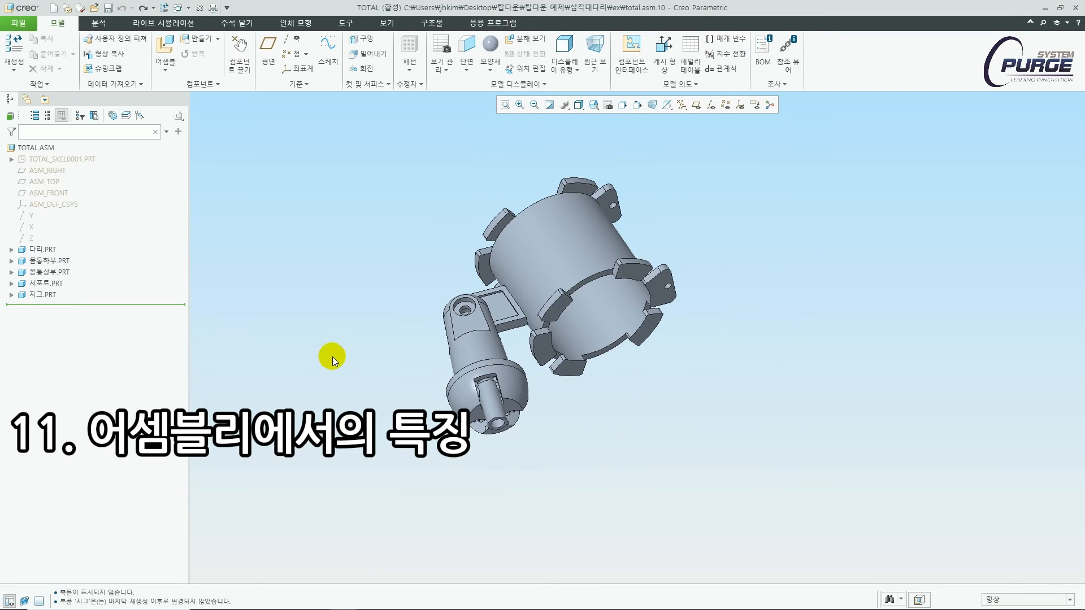
middle_click_drag(361, 299, 442, 309)
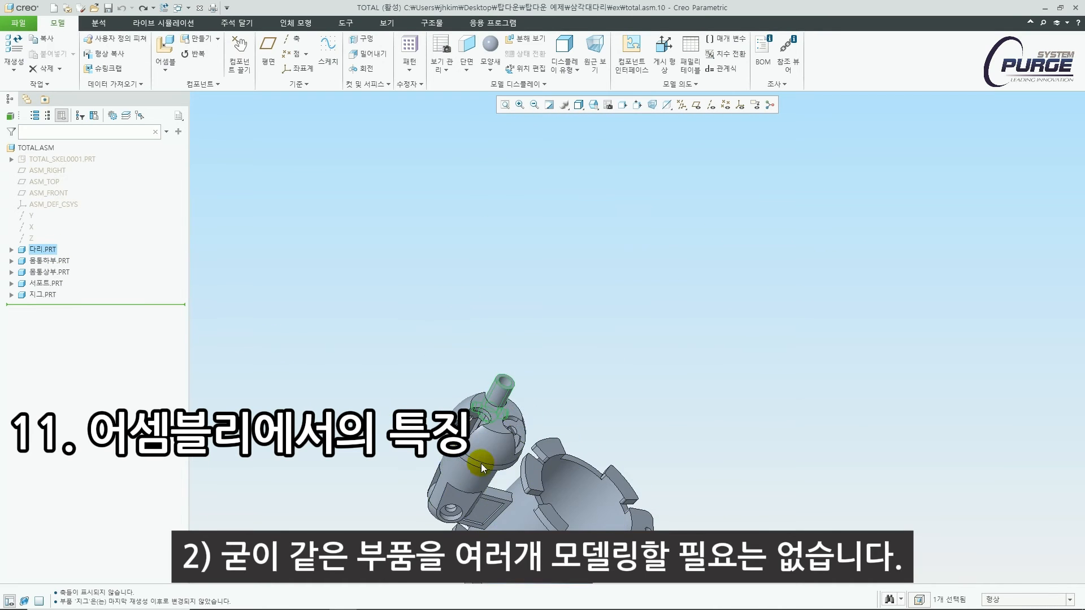
middle_click_drag(481, 464, 510, 369, "shift")
left_click(412, 45)
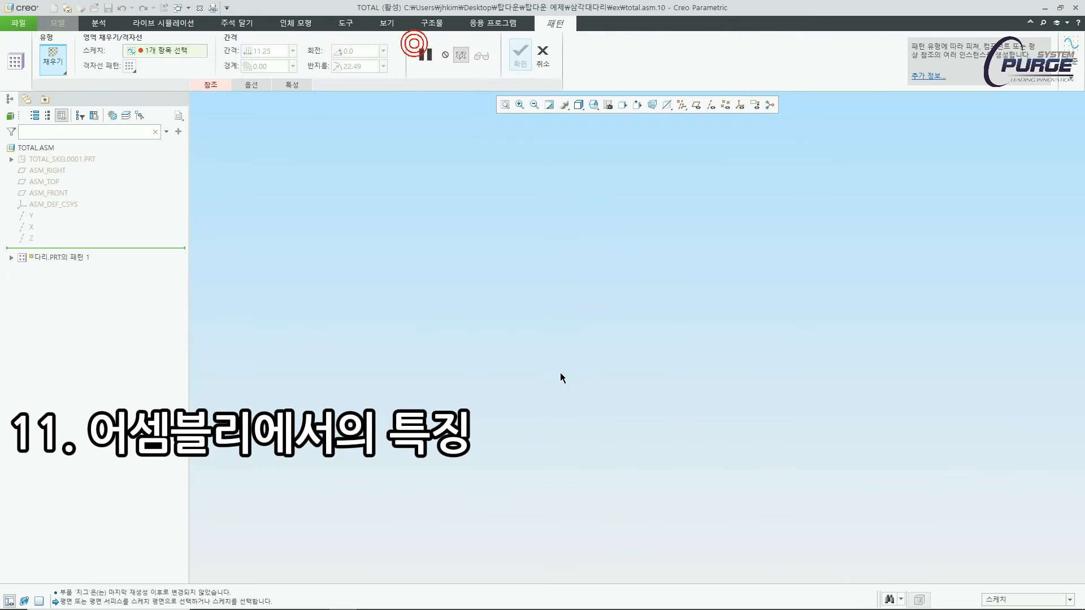
left_click(542, 54)
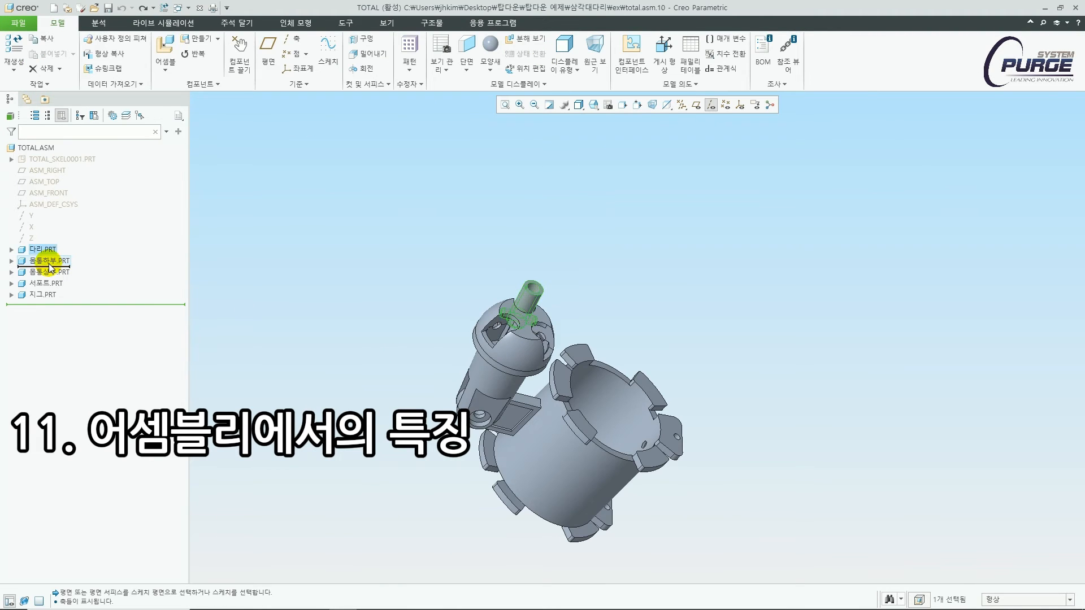
Reorder 다리.PRT after 지그.PRT in the assembly and pattern it around the Z axis with 3 members over 360°
left_click_drag(51, 266, 42, 294)
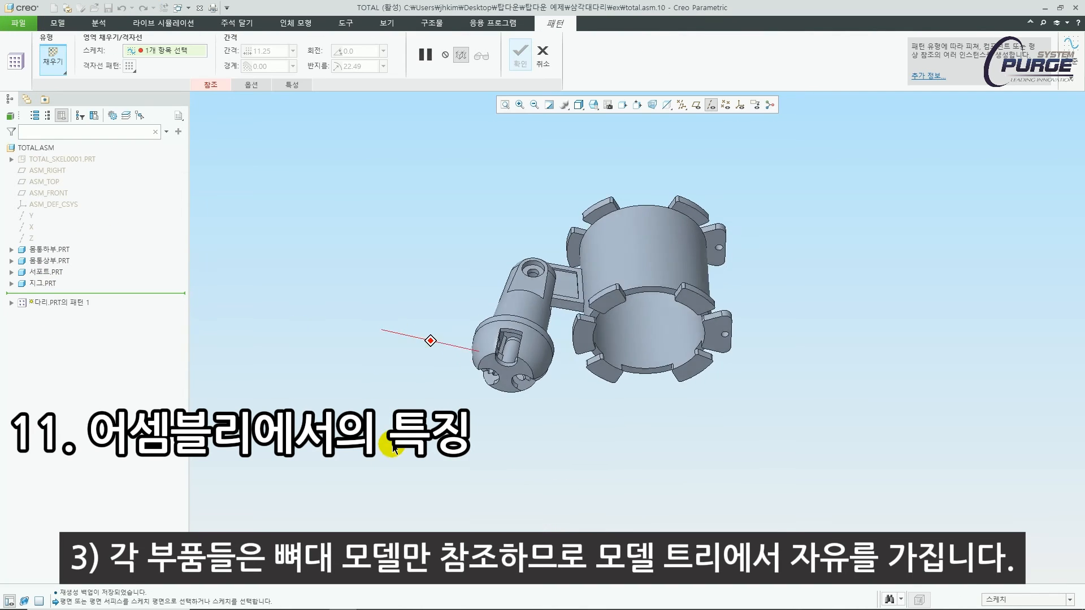
left_click(63, 108)
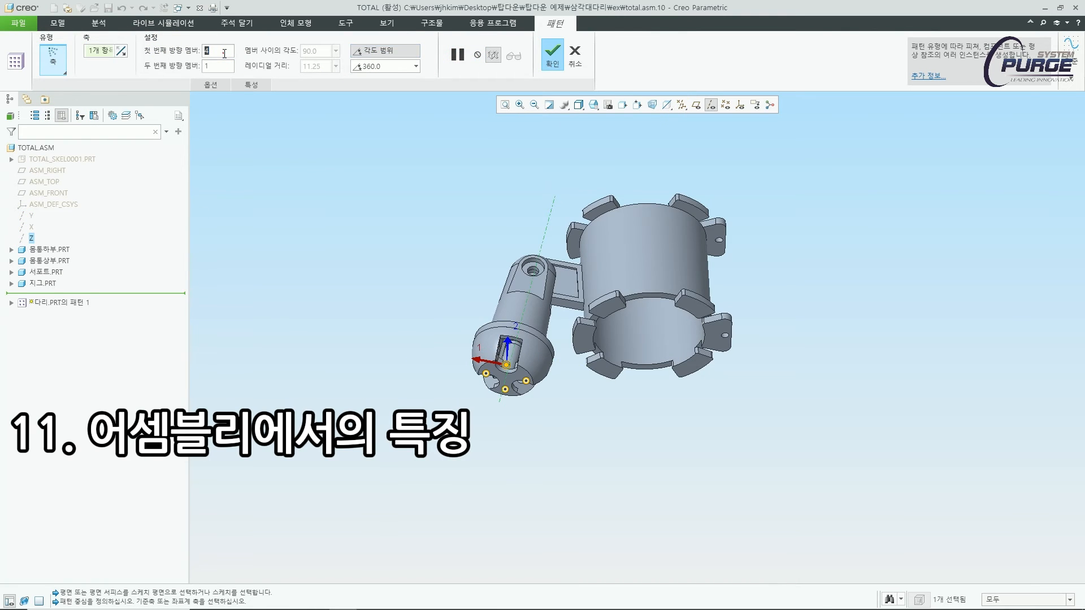
type("3")
left_click(326, 213)
middle_click(373, 300)
left_click(373, 300)
scroll(373, 301, "down", 4)
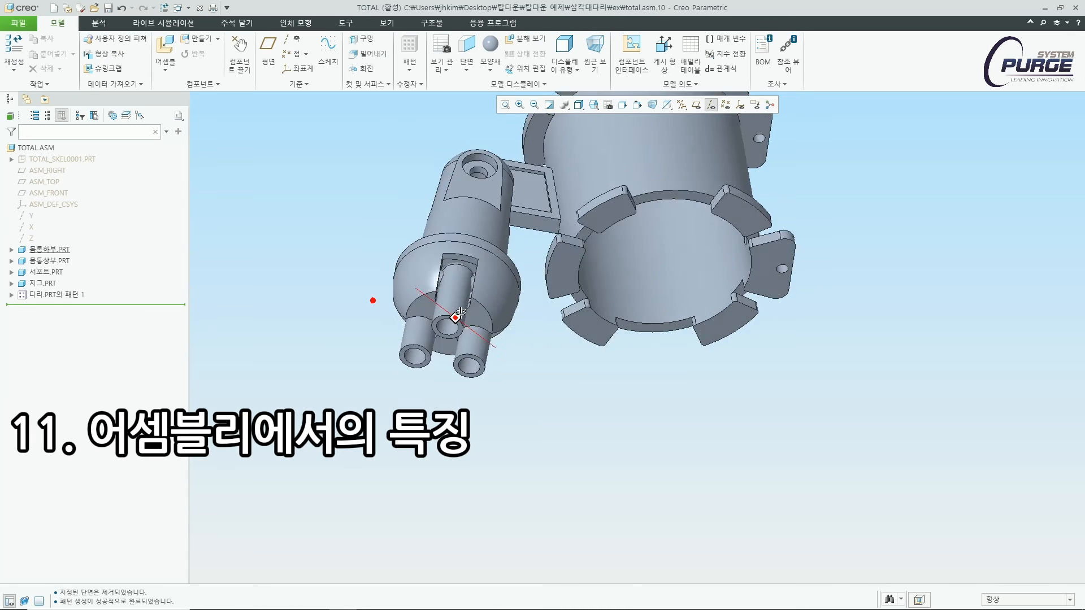
Insert shaft_5_5x80.prt into the assembly and make its axis coincident with the axis of one leg
middle_click_drag(454, 319, 430, 260)
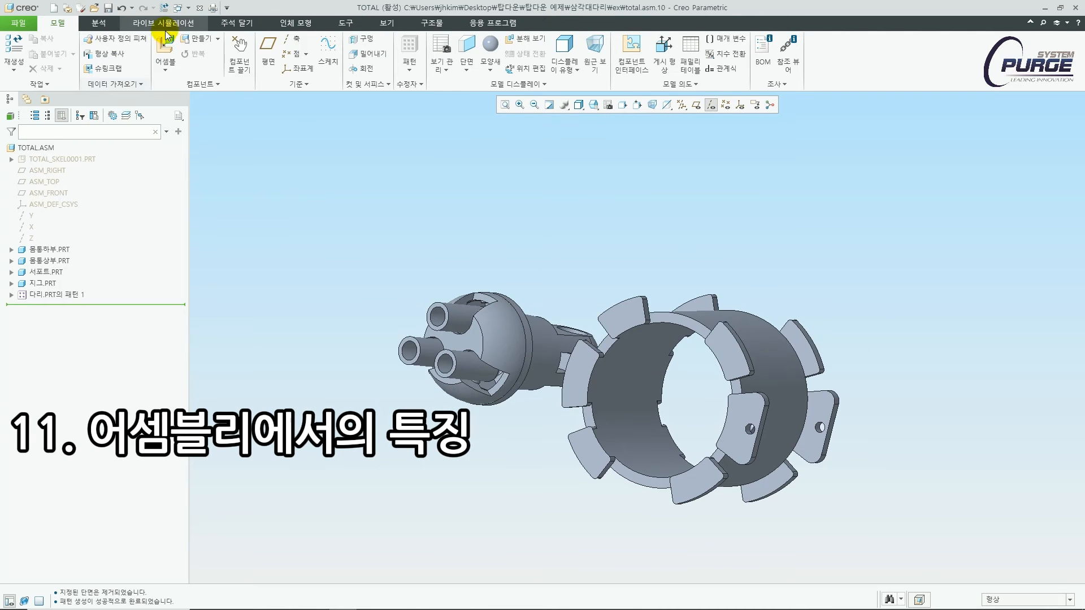
left_click(166, 51)
double_click(279, 174)
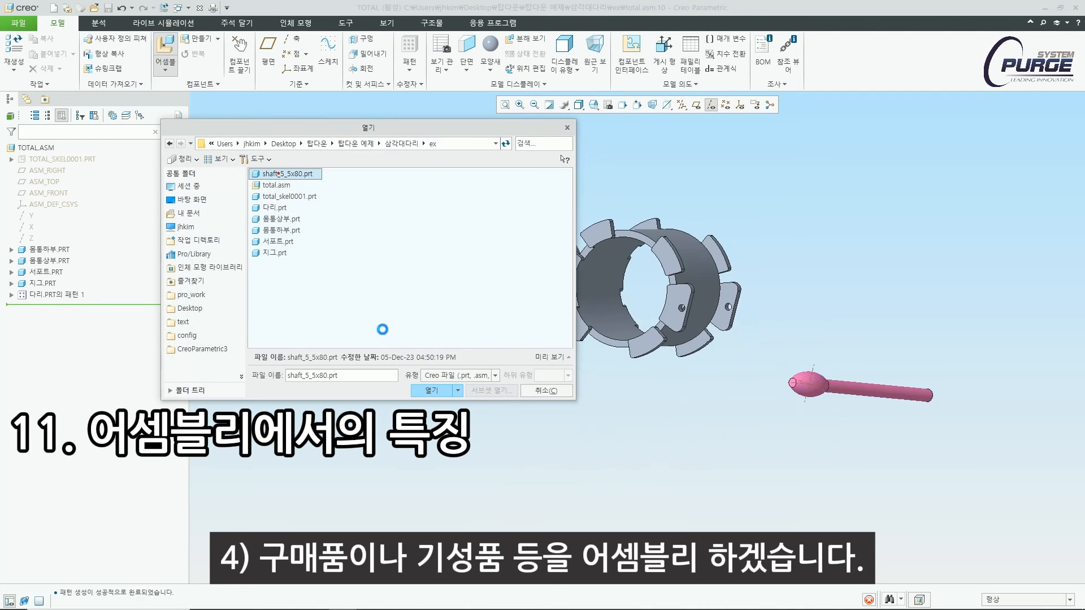
scroll(427, 288, "down", 4)
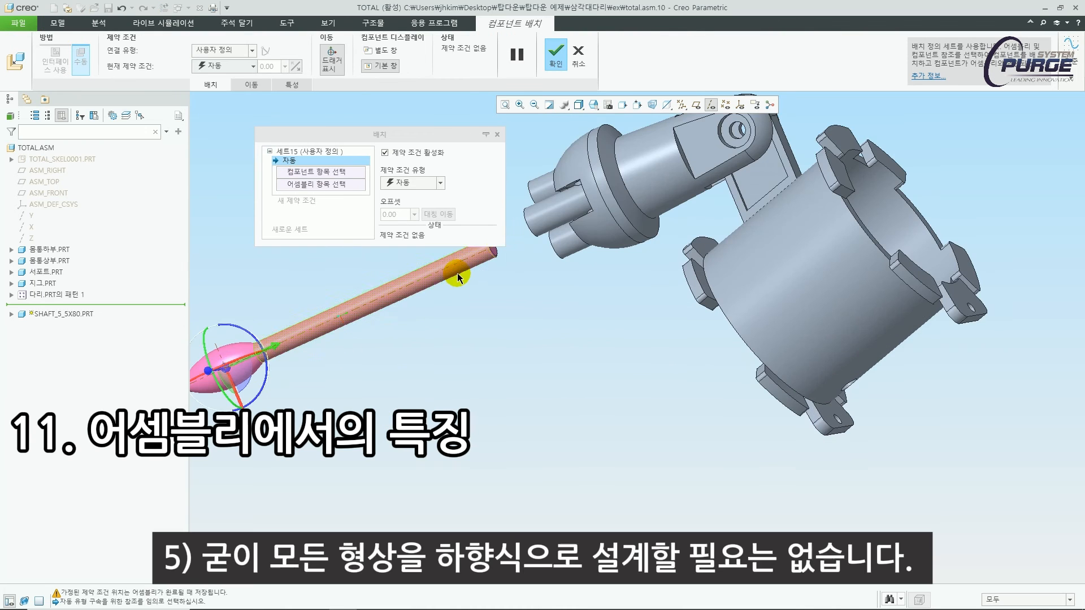
left_click(461, 268)
middle_click_drag(460, 268, 531, 418)
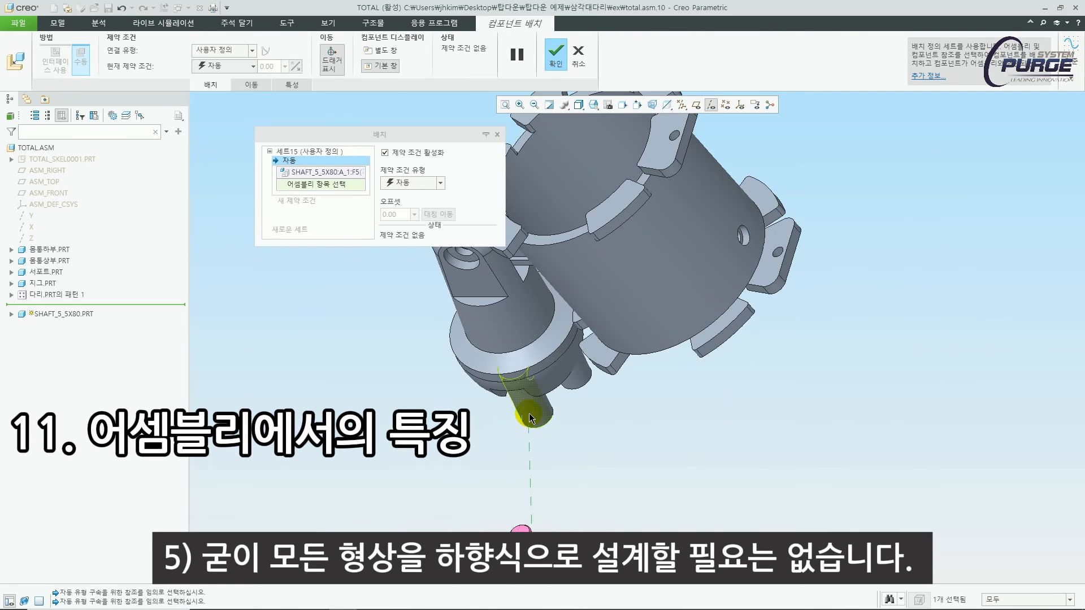
left_click(532, 408)
middle_click_drag(473, 305, 412, 178, "shift")
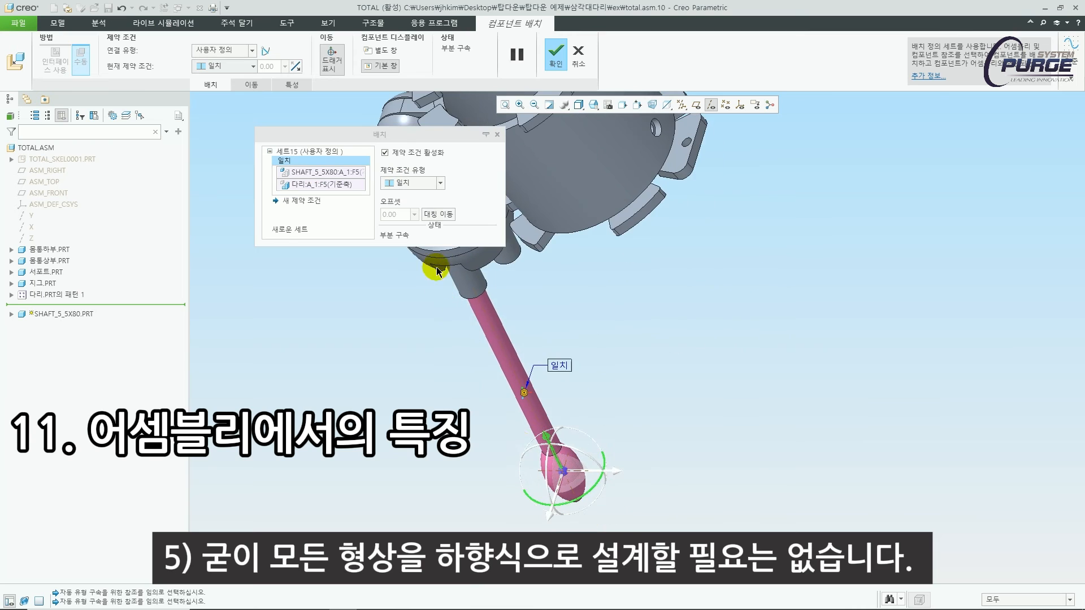
Add a coincident constraint between the shaft's end face and the surface inside the leg's bore, and accept the placement
left_click_drag(547, 442, 592, 536)
scroll(520, 400, "down", 2)
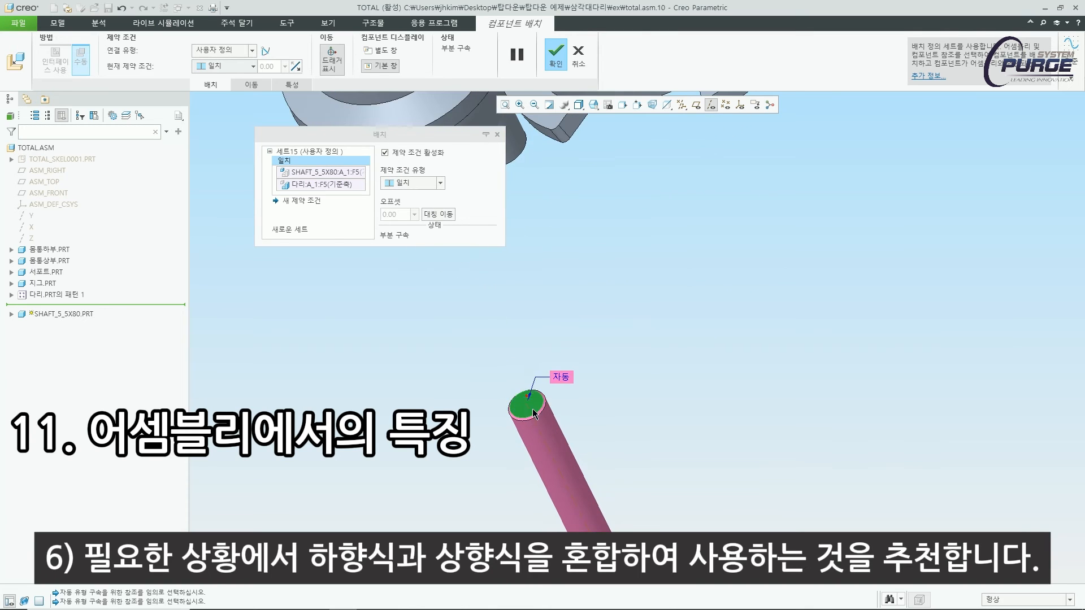
left_click(532, 409)
scroll(532, 408, "up", 3)
scroll(475, 328, "down", 3)
middle_click_drag(487, 417, 476, 372)
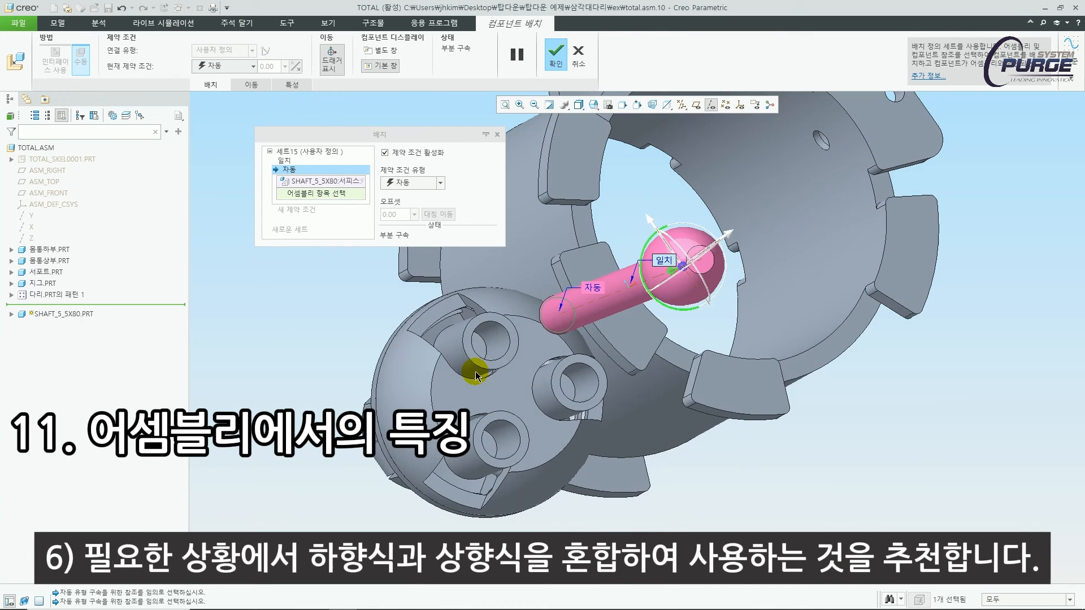
left_click(487, 345)
left_click(424, 183)
left_click(415, 225)
scroll(538, 368, "up", 3)
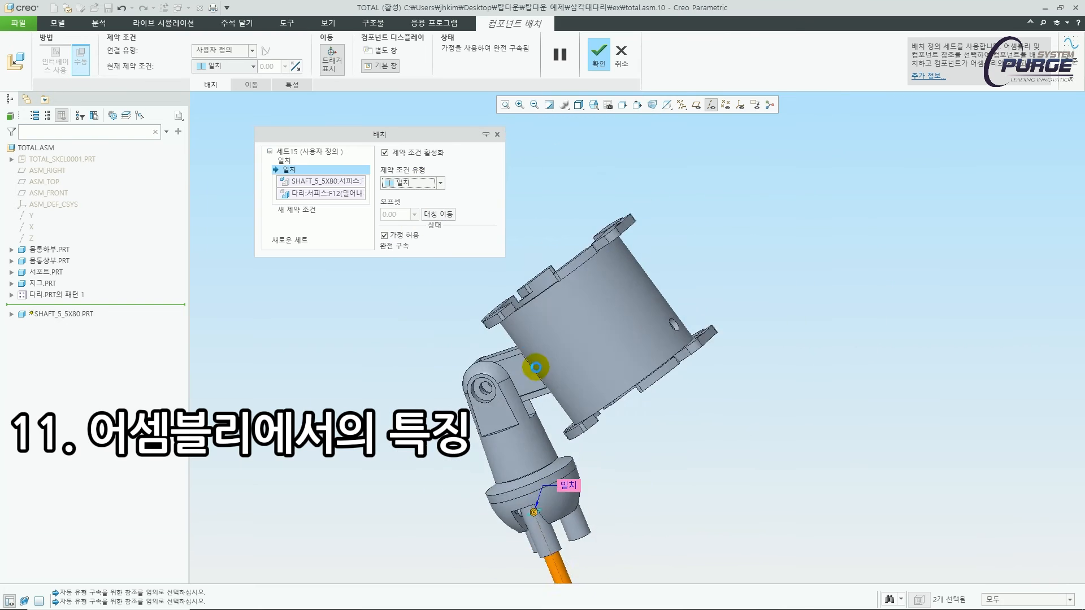
middle_click_drag(537, 368, 639, 521)
middle_click(639, 521)
Create a reference pattern of SHAFT_5_5X80.PRT that follows the leg pattern
scroll(639, 520, "down", 3)
middle_click_drag(526, 455, 460, 405)
key("ctrl+d")
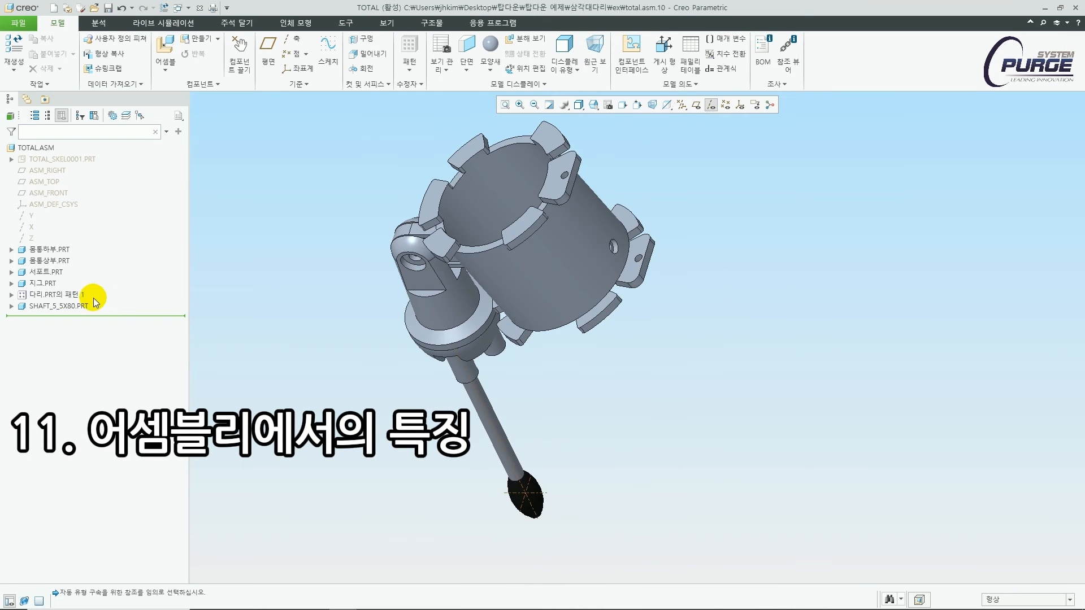
left_click(129, 251)
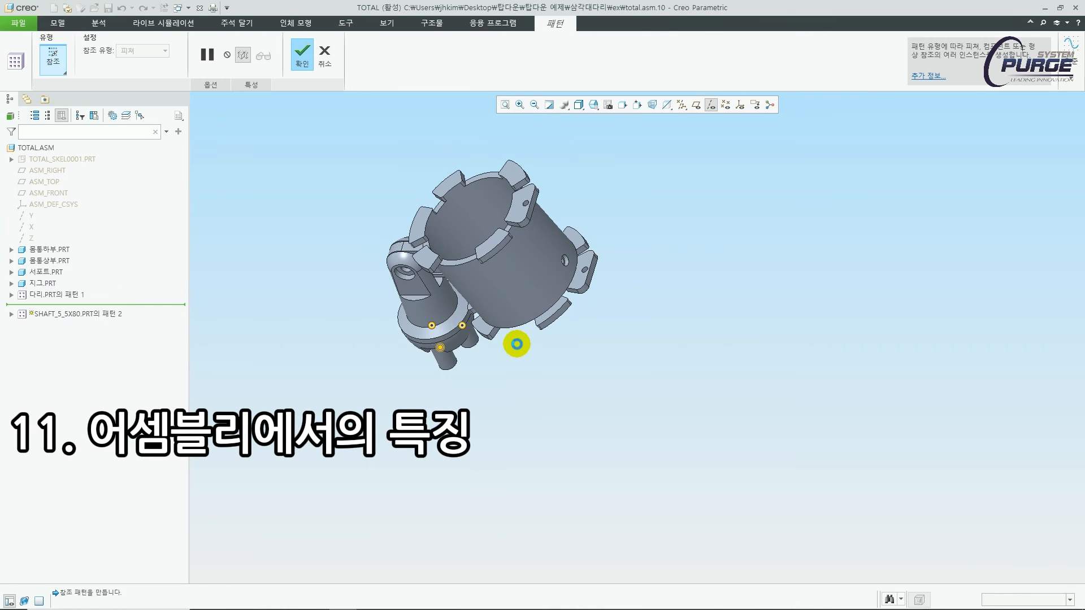
middle_click(516, 345)
middle_click_drag(516, 375, 456, 324)
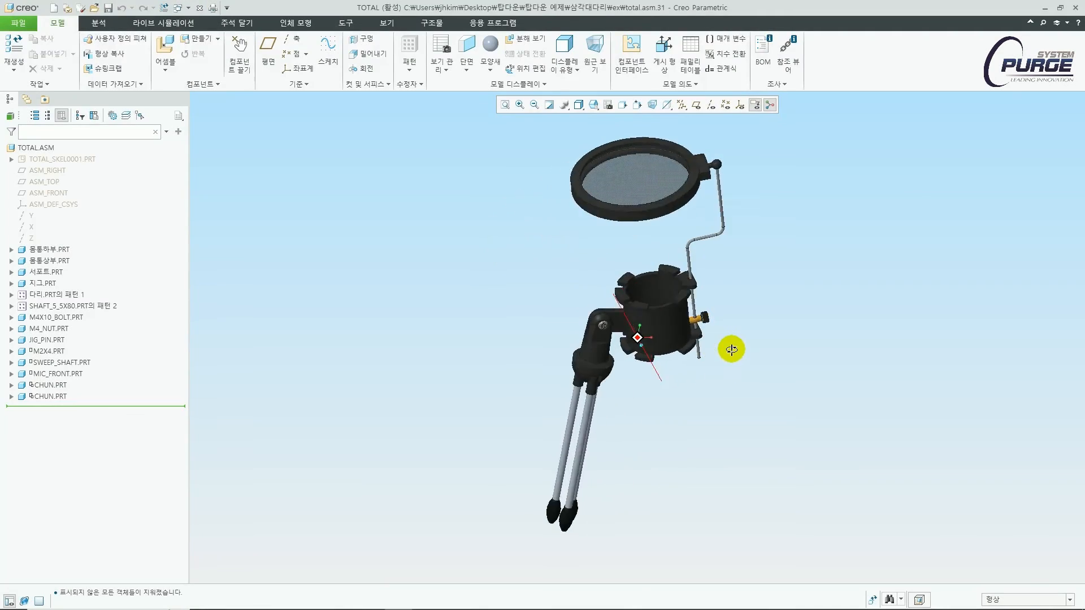
Open the skeleton part TOTAL_SKEL0001.PRT from the total assembly
scroll(578, 351, "up", 6)
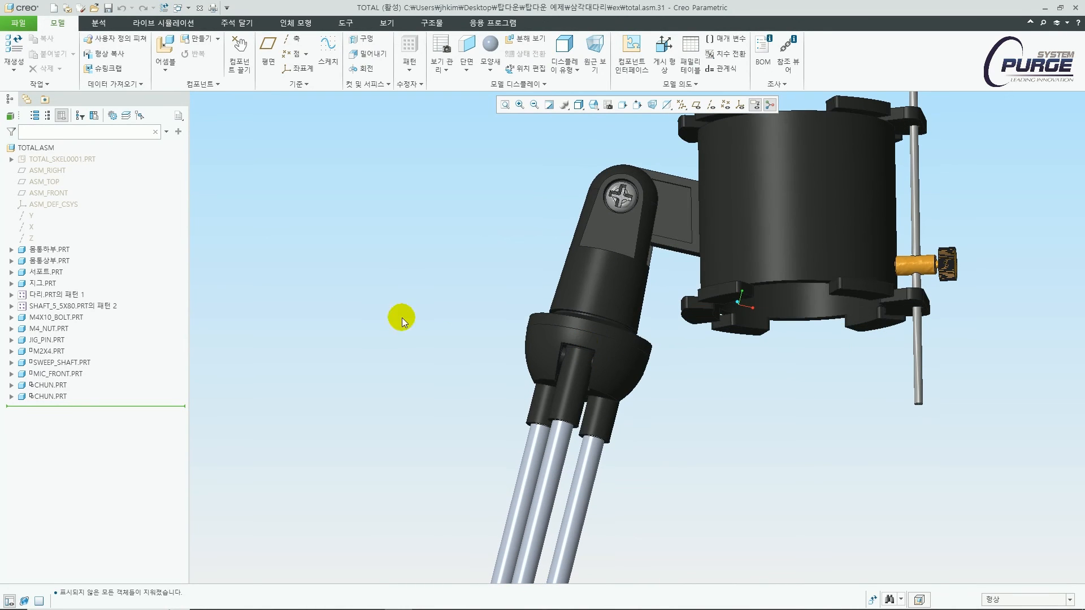
left_click(90, 159)
right_click(91, 160)
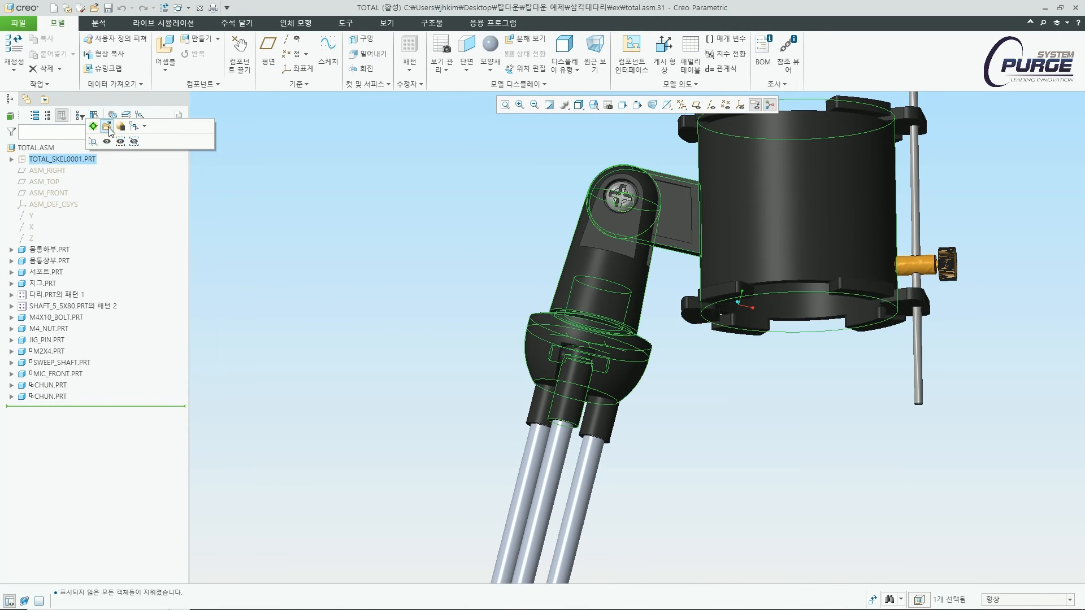
left_click(108, 127)
scroll(576, 411, "up", 3)
Set the lower revolved cup's height to 12 and its upper diameter to 31, and regenerate the skeleton
double_click(515, 413)
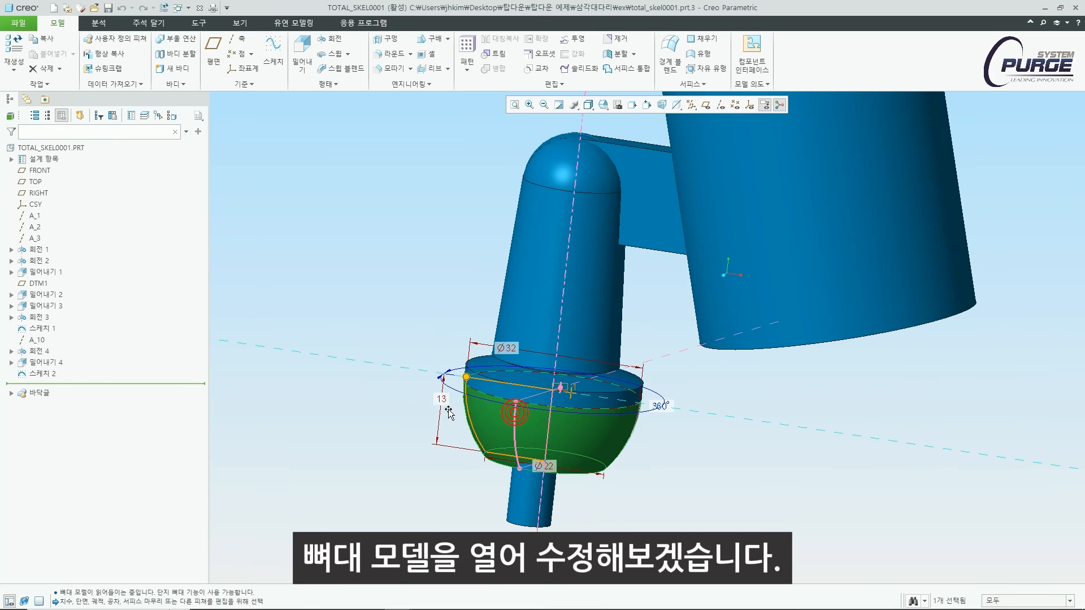
double_click(441, 399)
type("12")
key("Return")
scroll(572, 409, "up", 2)
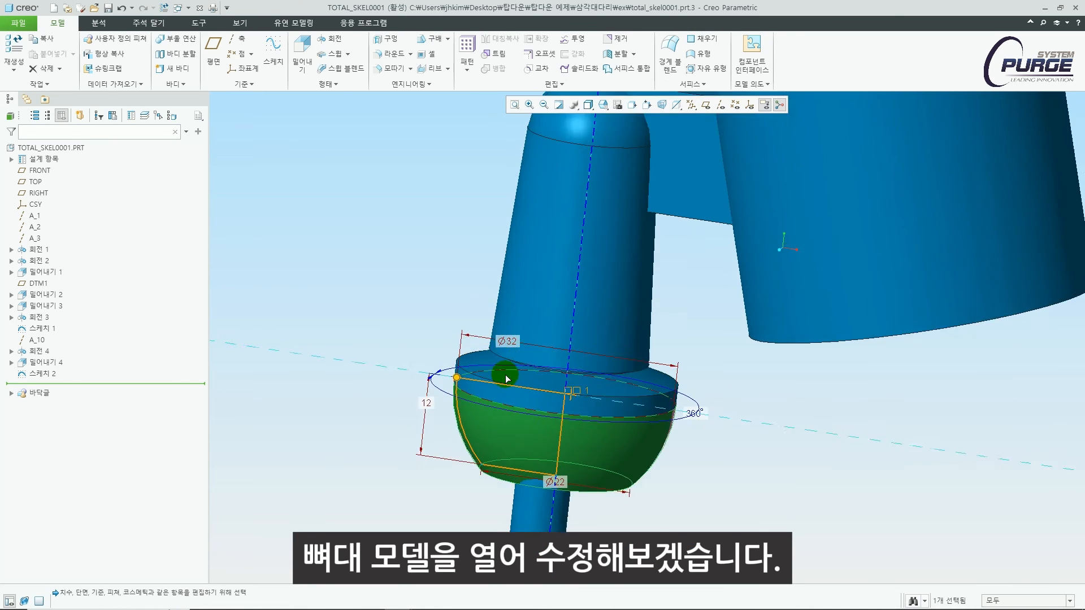
double_click(510, 332)
type("31")
key("Return")
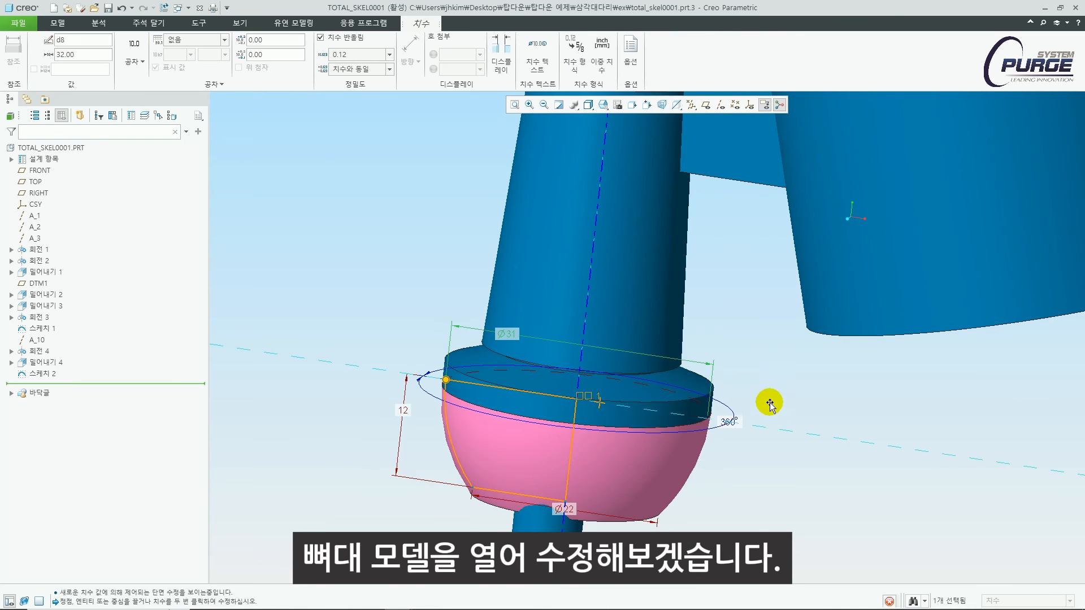
scroll(769, 402, "down", 3)
left_click(770, 401)
Reduce the diameter at the rounded end of the skeleton's upper revolved body and regenerate
scroll(644, 329, "up", 2)
double_click(647, 327)
double_click(539, 244)
type("8")
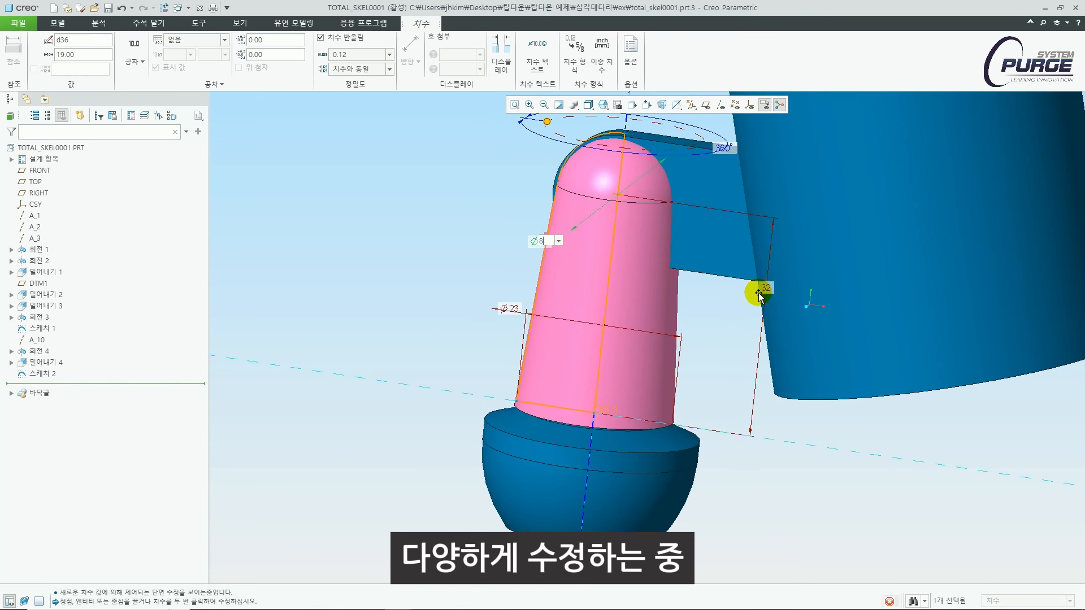
key("Return")
scroll(691, 342, "down", 2)
double_click(740, 248)
left_click(622, 345)
scroll(622, 344, "down", 1)
scroll(535, 378, "up", 3)
Set the lower leg cylinder's diameter to 7.5 and the radius positioning it from the central axis to 9
double_click(589, 385)
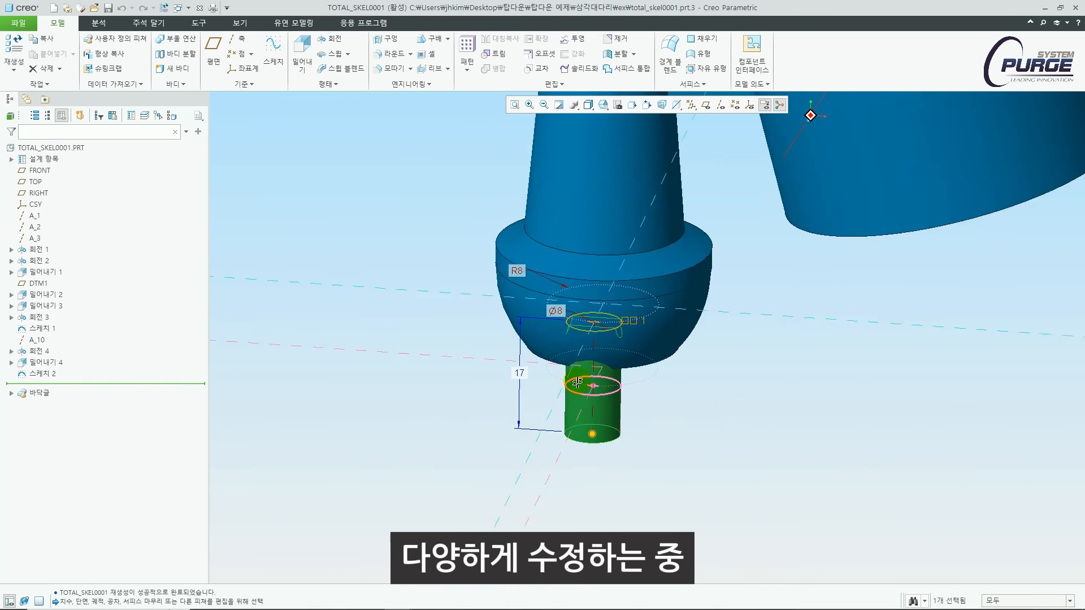
double_click(554, 307)
type("7.5")
left_click(709, 366)
middle_click_drag(710, 365, 701, 418)
double_click(530, 356)
double_click(458, 176)
left_click(669, 310)
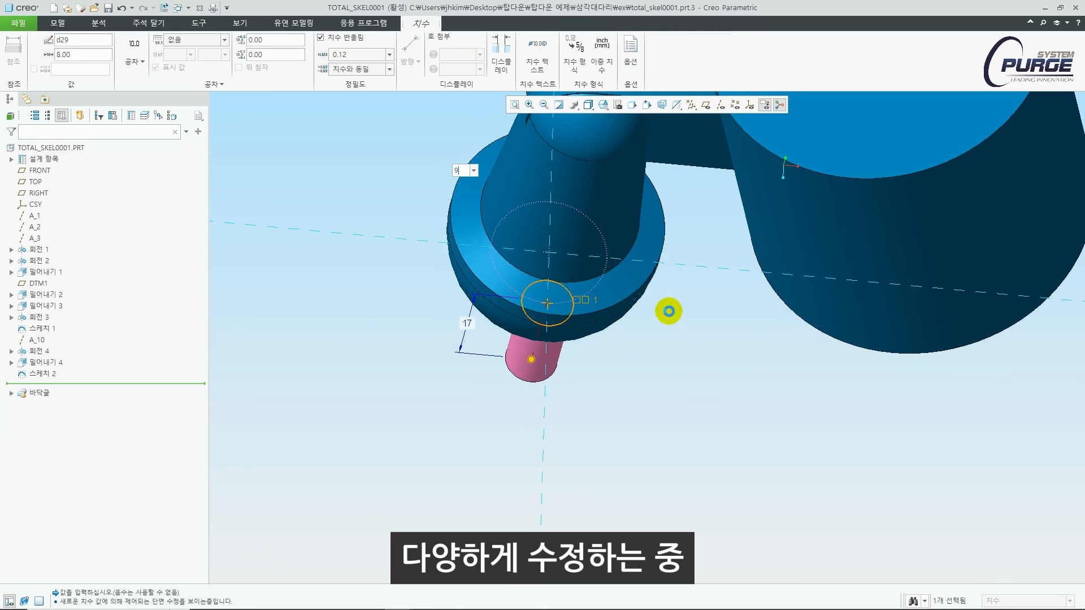
Return to the total assembly and regenerate it to apply the skeleton changes
left_click(543, 258)
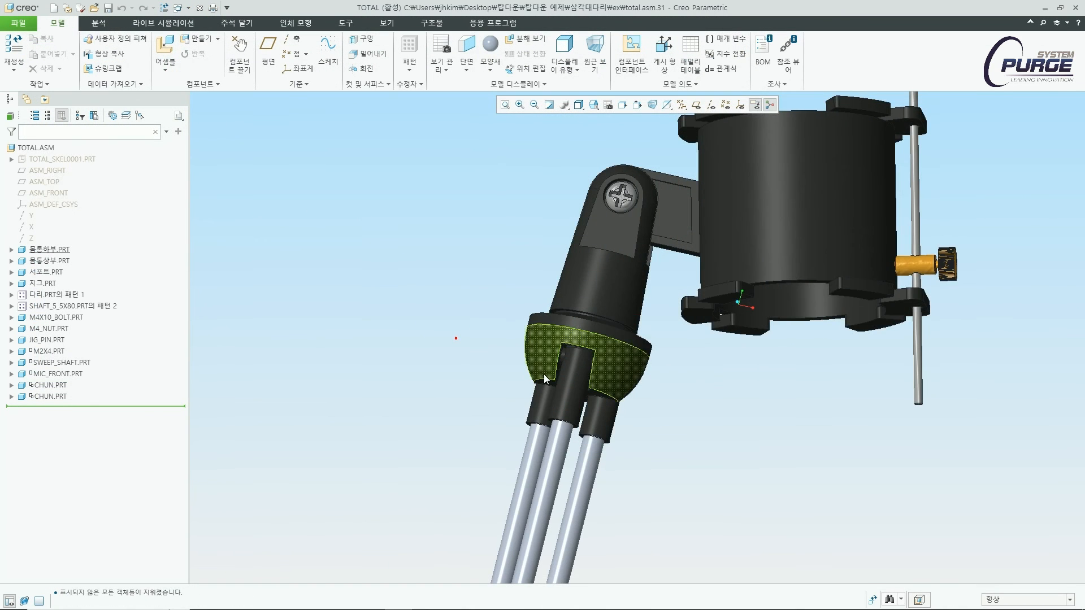
middle_click_drag(543, 375, 669, 391)
key("ctrl+g")
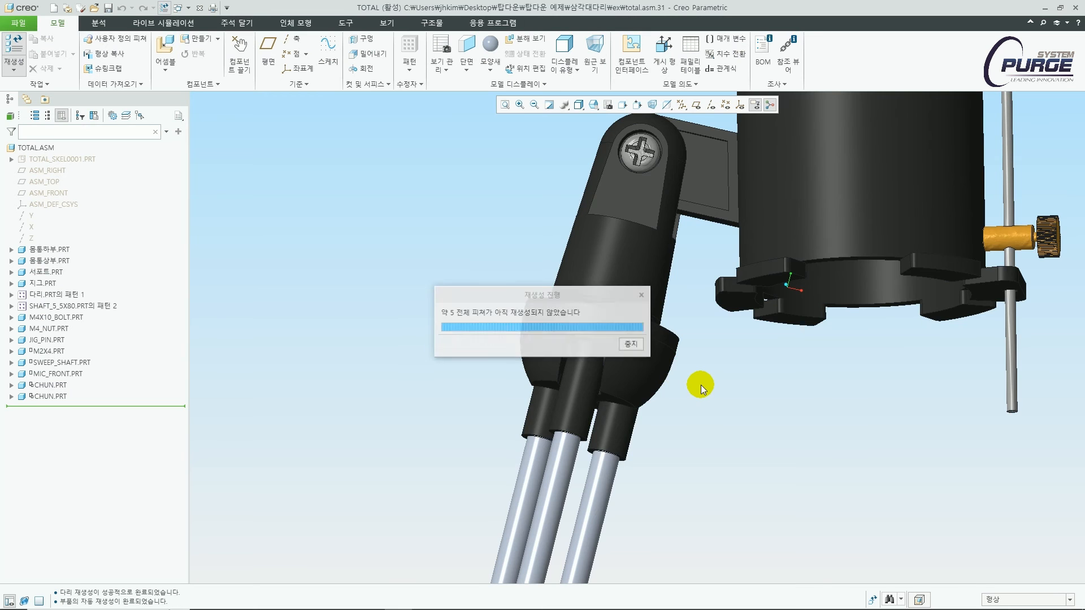
Open 몸통상부.PRT to inspect its rib side, close it, and examine the regenerated assembly from several directions
middle_click_drag(697, 383, 566, 396)
left_click(566, 398)
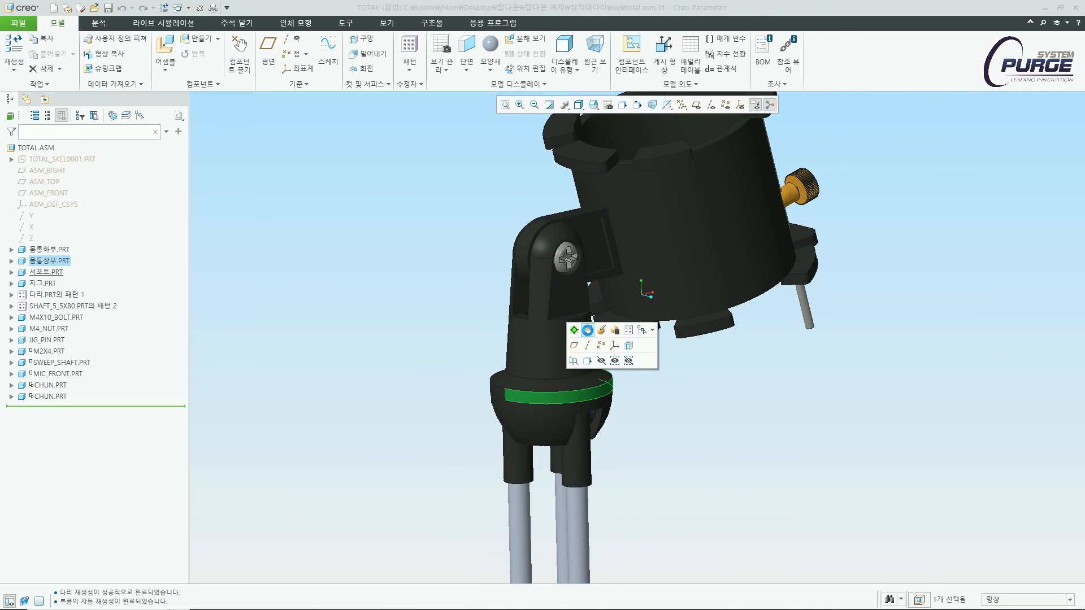
left_click(587, 330)
middle_click_drag(620, 284, 577, 233)
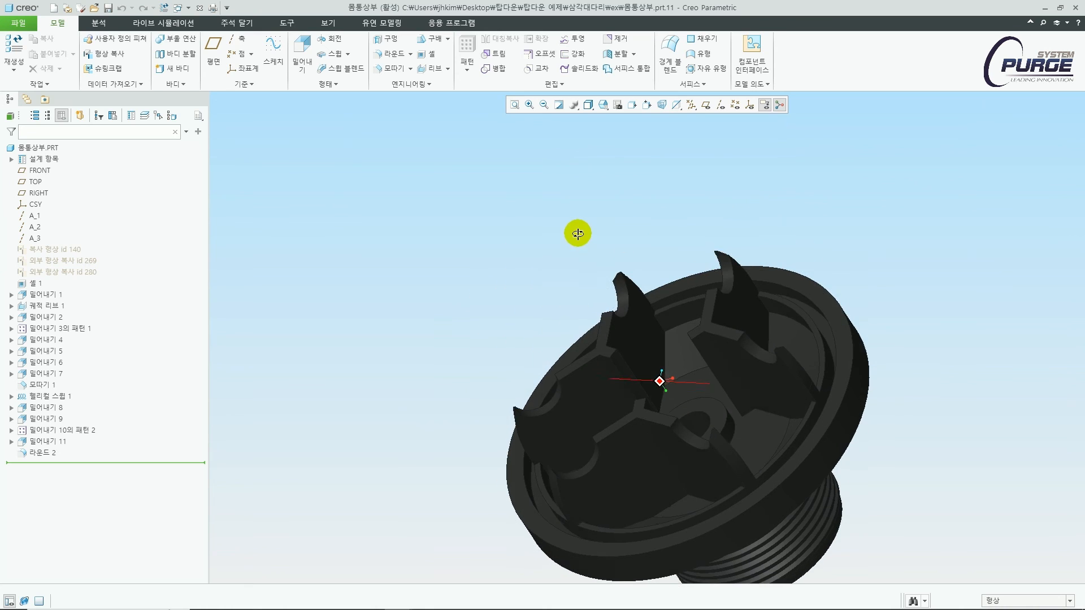
left_click(200, 9)
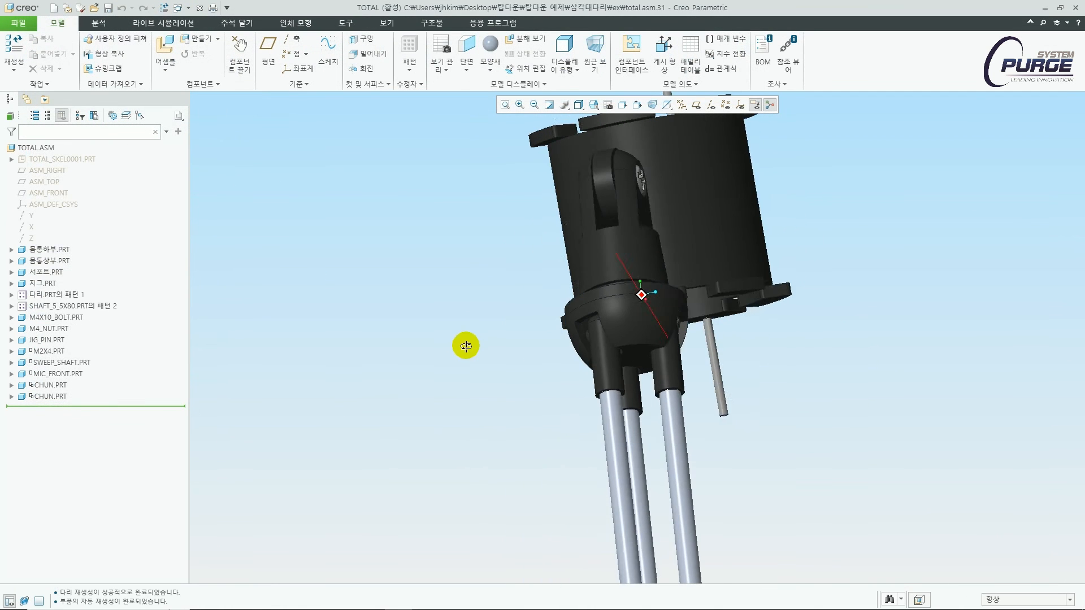
middle_click_drag(443, 255, 386, 258)
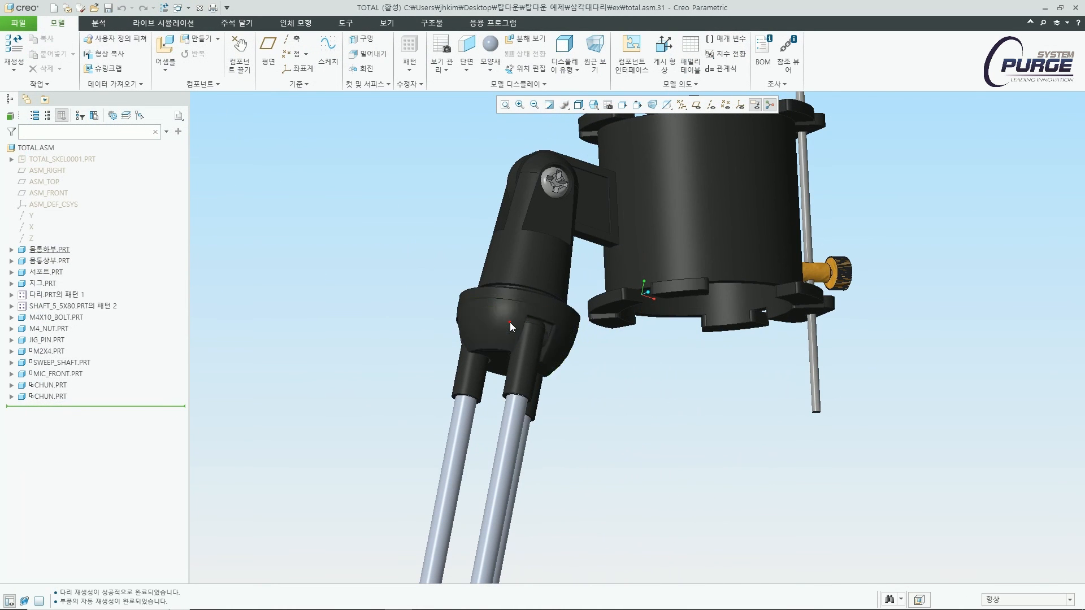
left_click(532, 286)
middle_click_drag(642, 371, 727, 363)
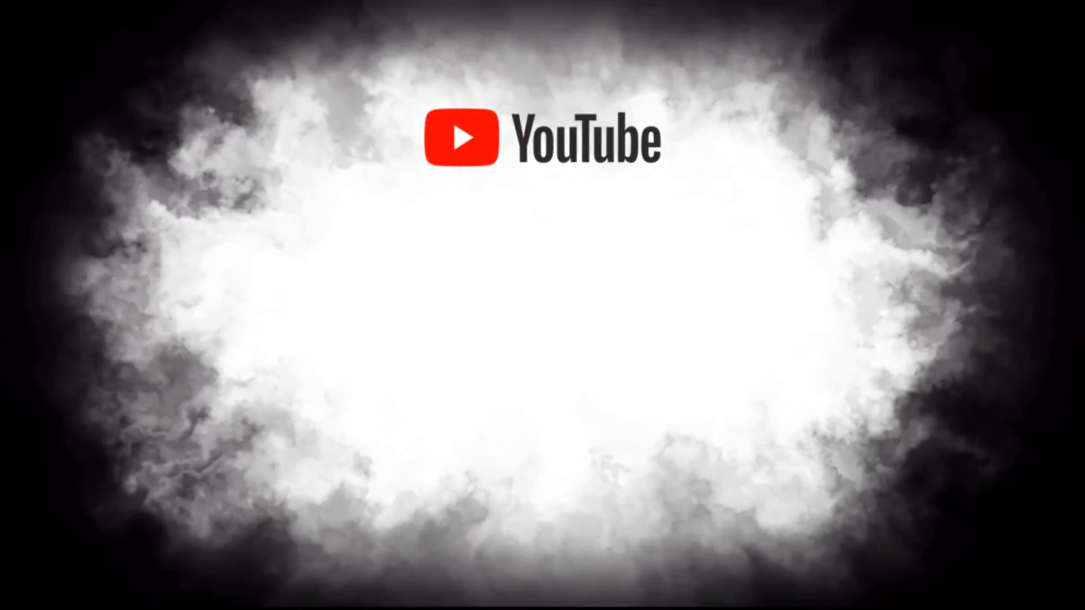